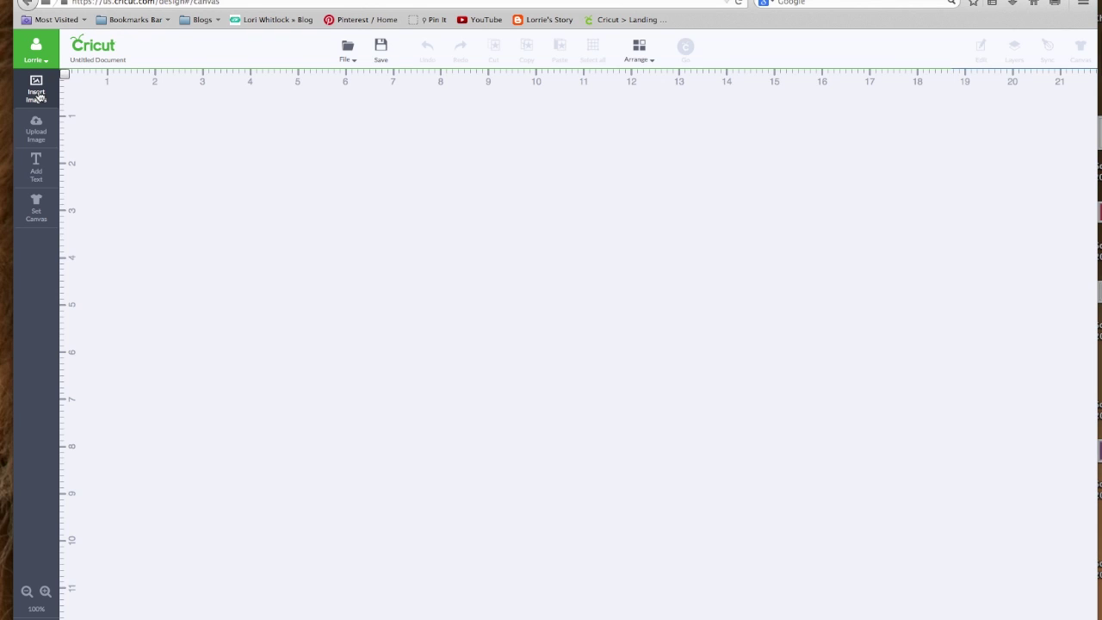
# In the image library, select the Kid Pirate and Penguin images for insertion.
pyautogui.click(35, 89)
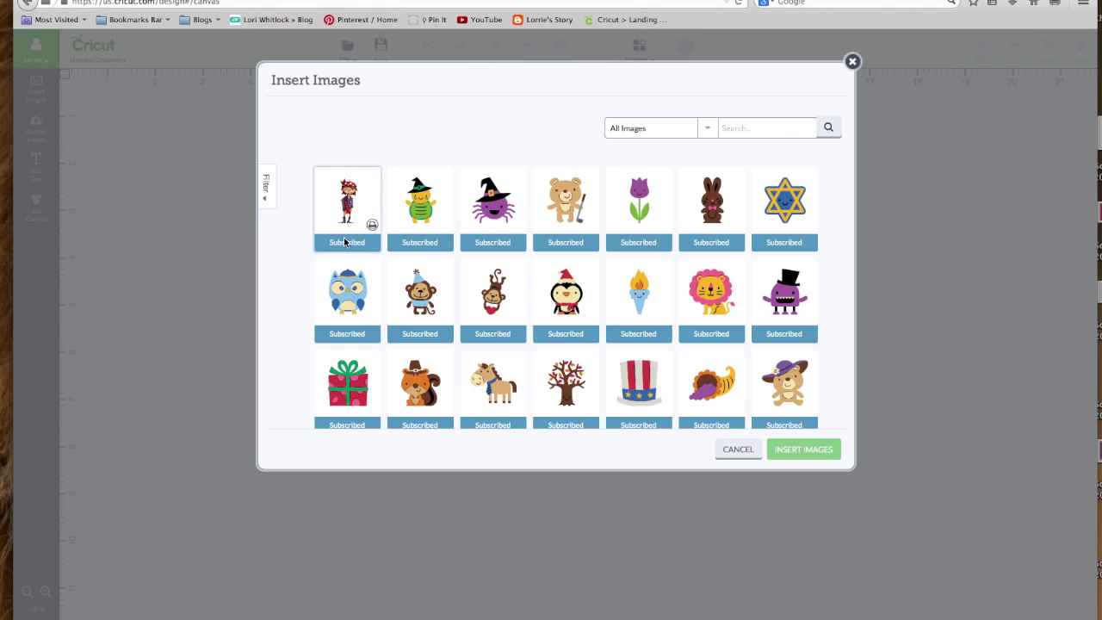
pyautogui.moveTo(372, 225)
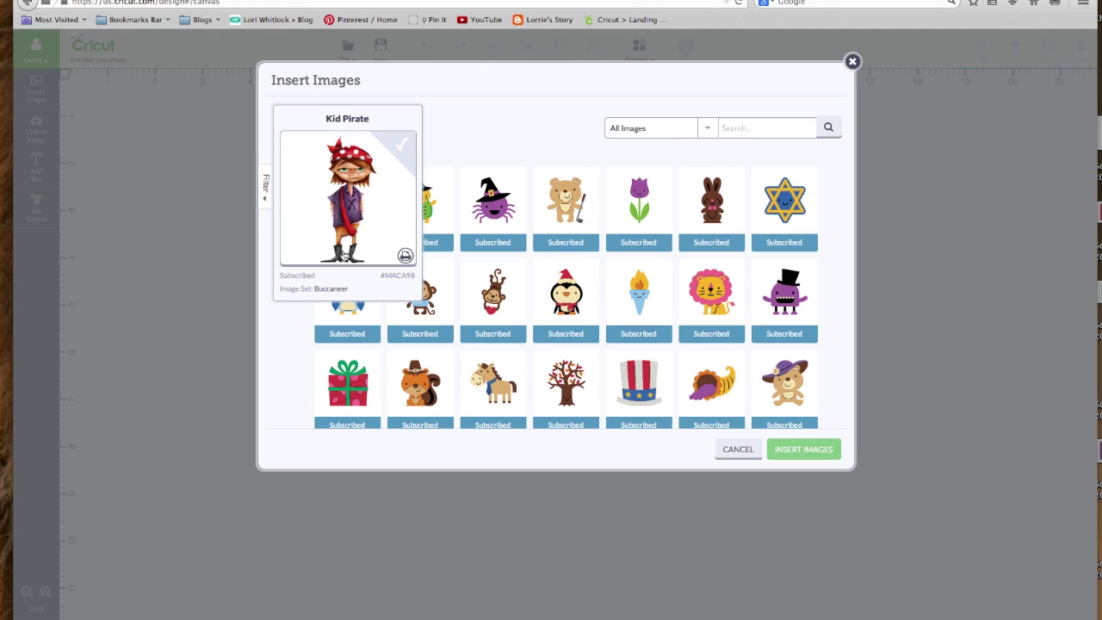
pyautogui.click(403, 150)
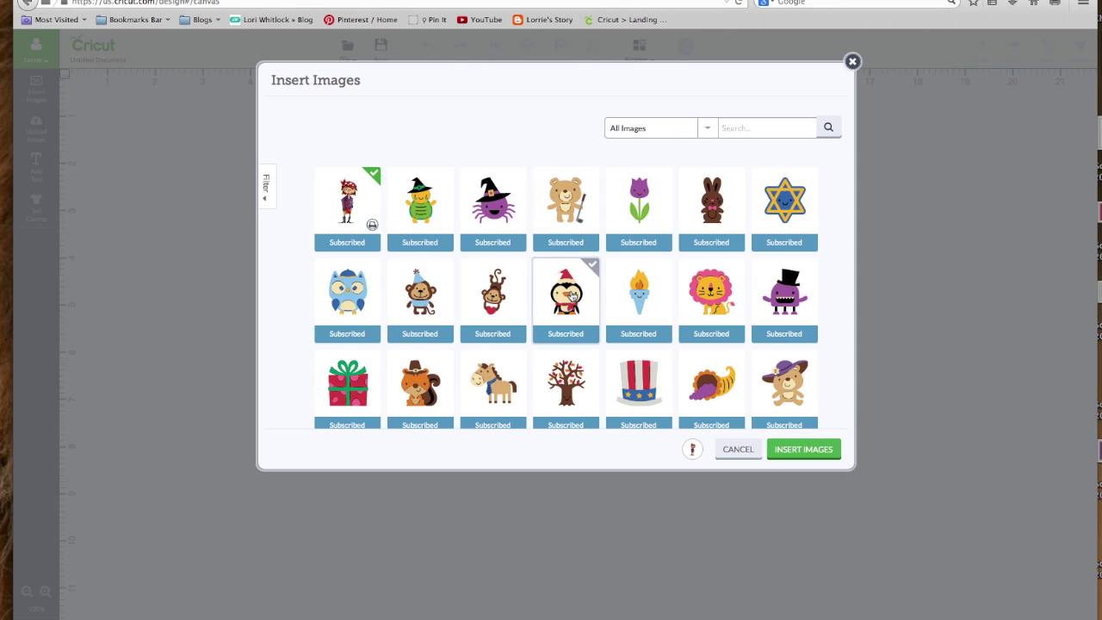
pyautogui.moveTo(572, 295)
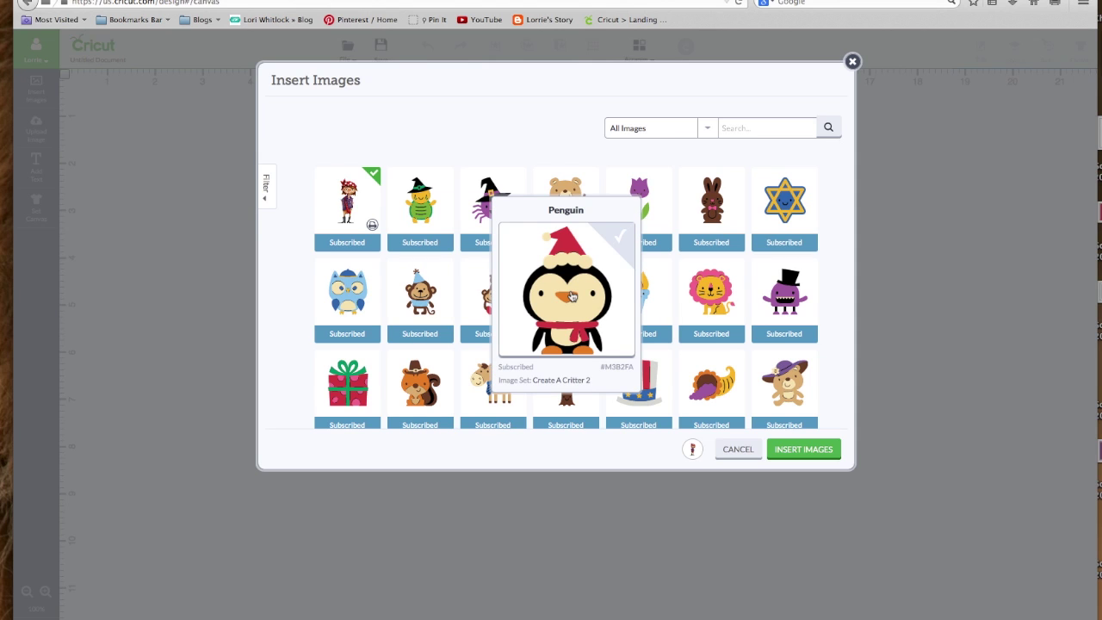
pyautogui.click(619, 240)
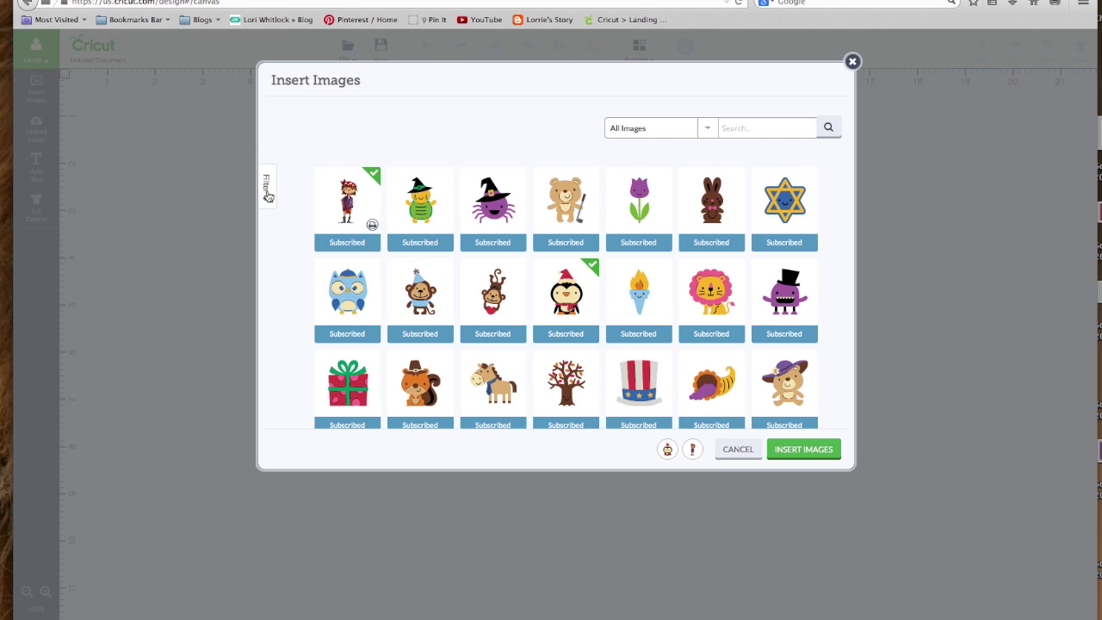
pyautogui.click(268, 196)
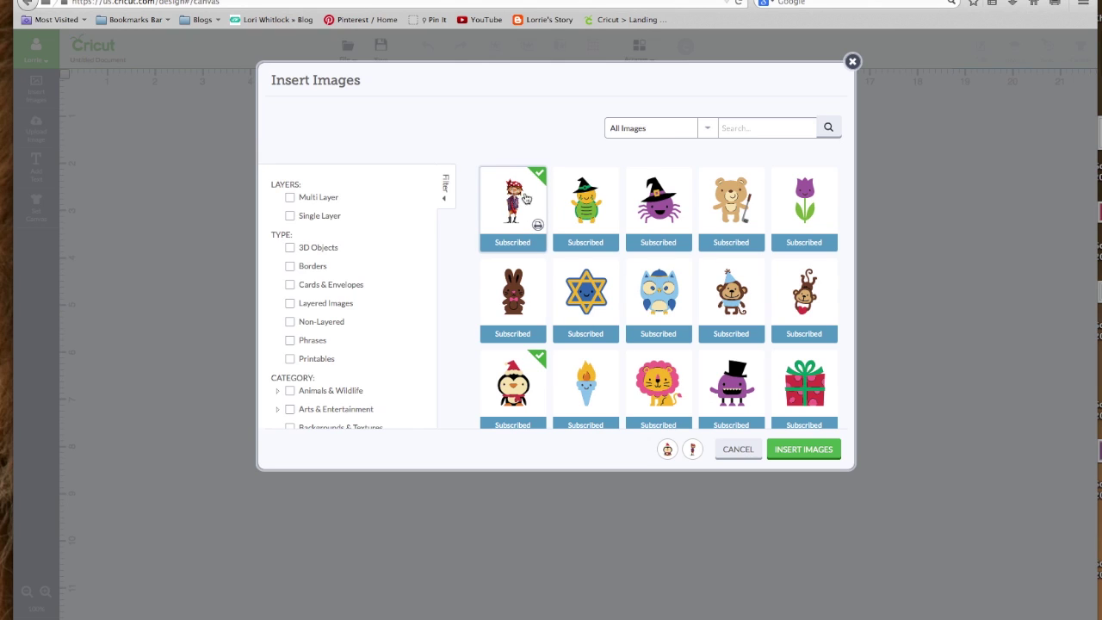
# Toggle the Printables filter on and off, then insert the Kid Pirate and Penguin onto the canvas.
pyautogui.click(291, 360)
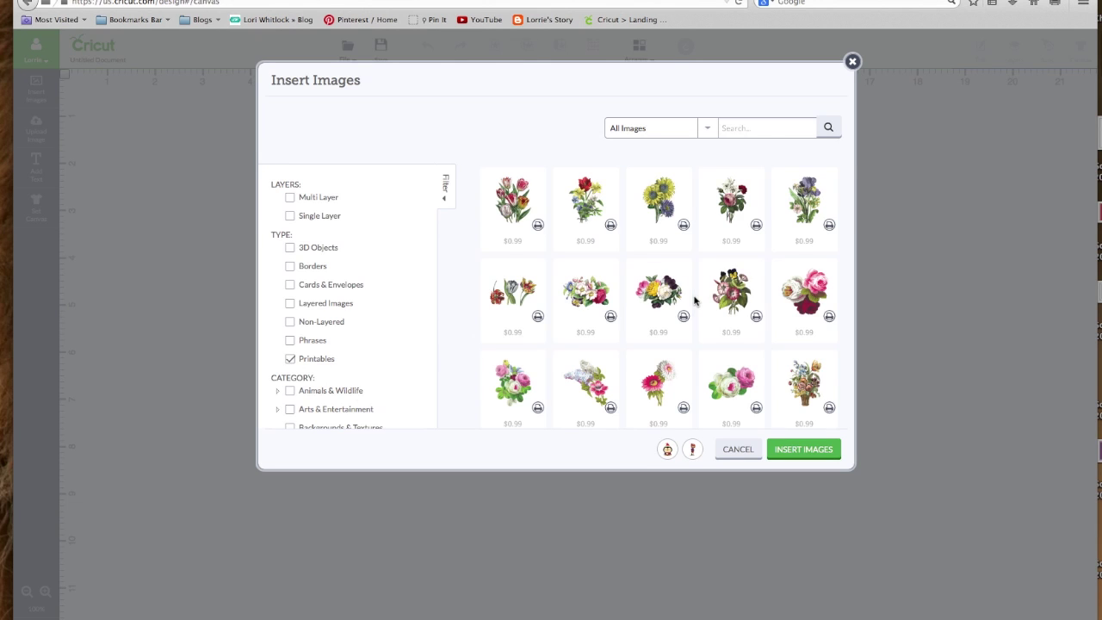
pyautogui.scroll(-3, 694, 301)
pyautogui.scroll(-10, 694, 301)
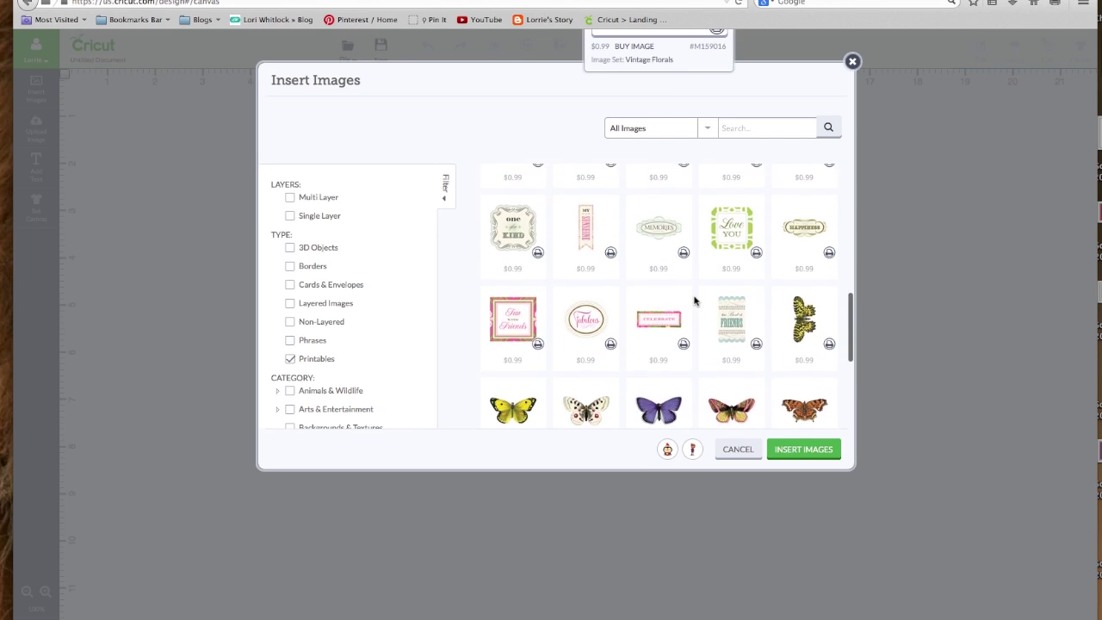
pyautogui.scroll(12, 694, 300)
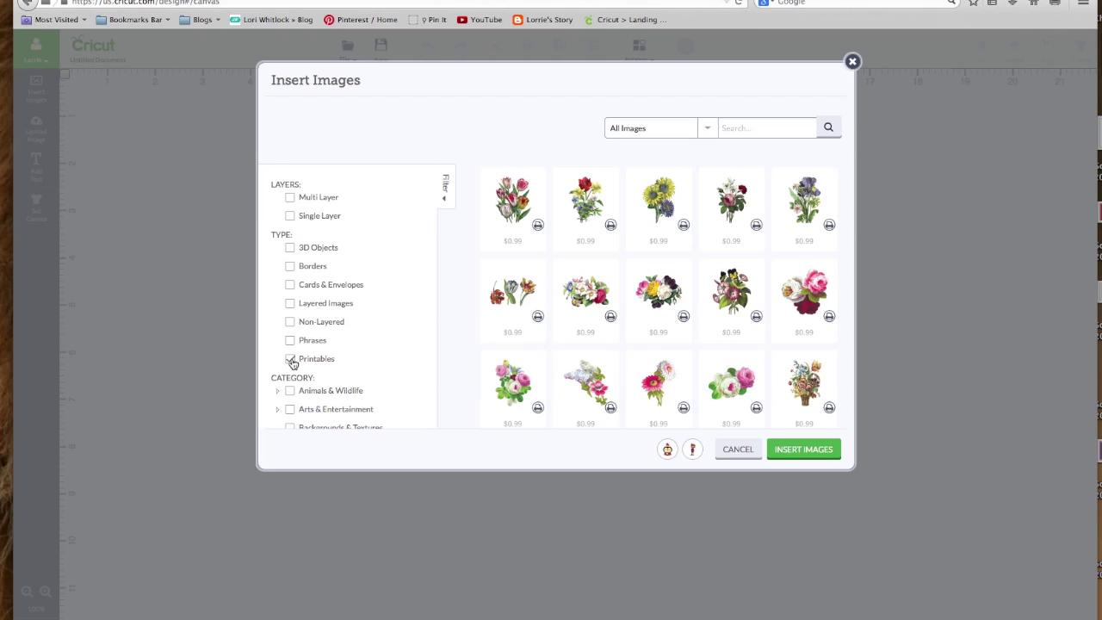
pyautogui.click(292, 360)
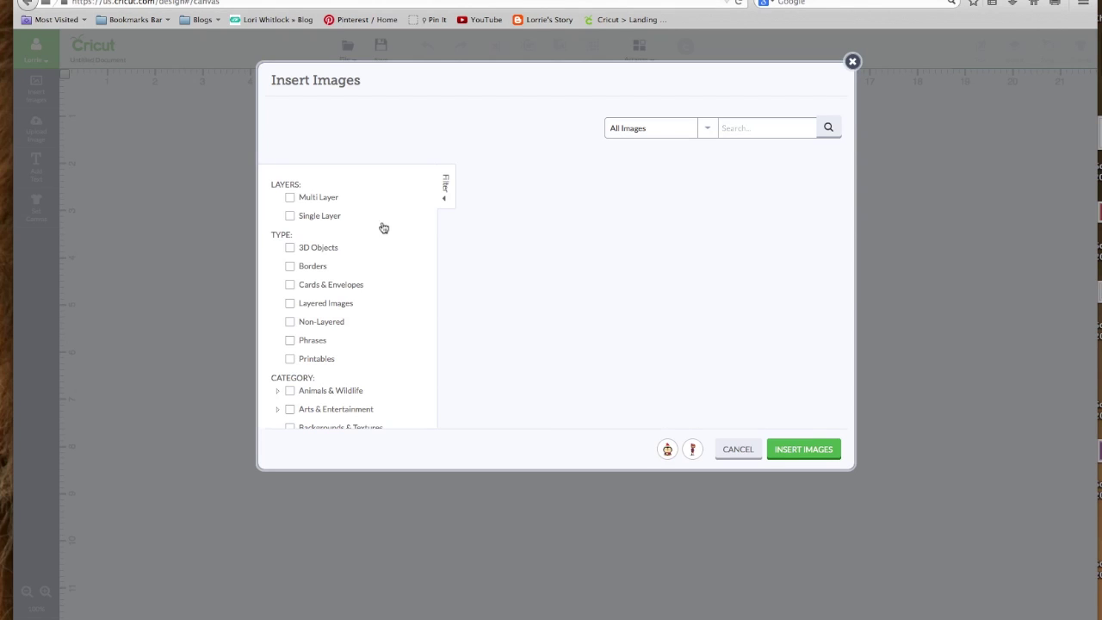
pyautogui.click(448, 197)
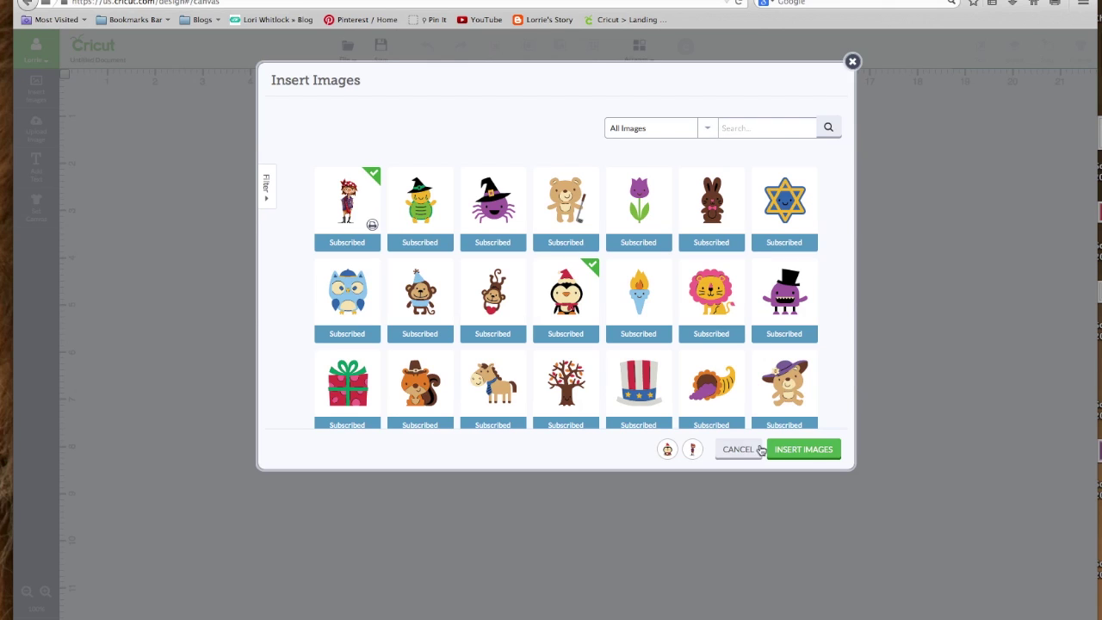
pyautogui.click(798, 452)
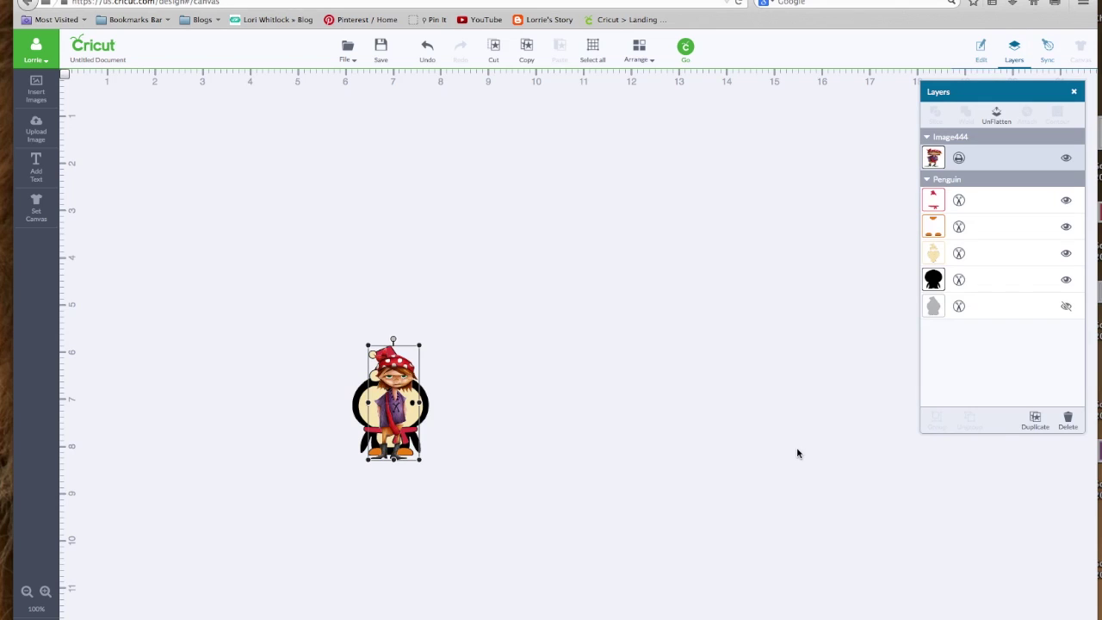
# Pull the pirate off the penguin, enlarge it and move it right, then centre the penguin.
pyautogui.moveTo(392, 387); pyautogui.dragTo(219, 234)
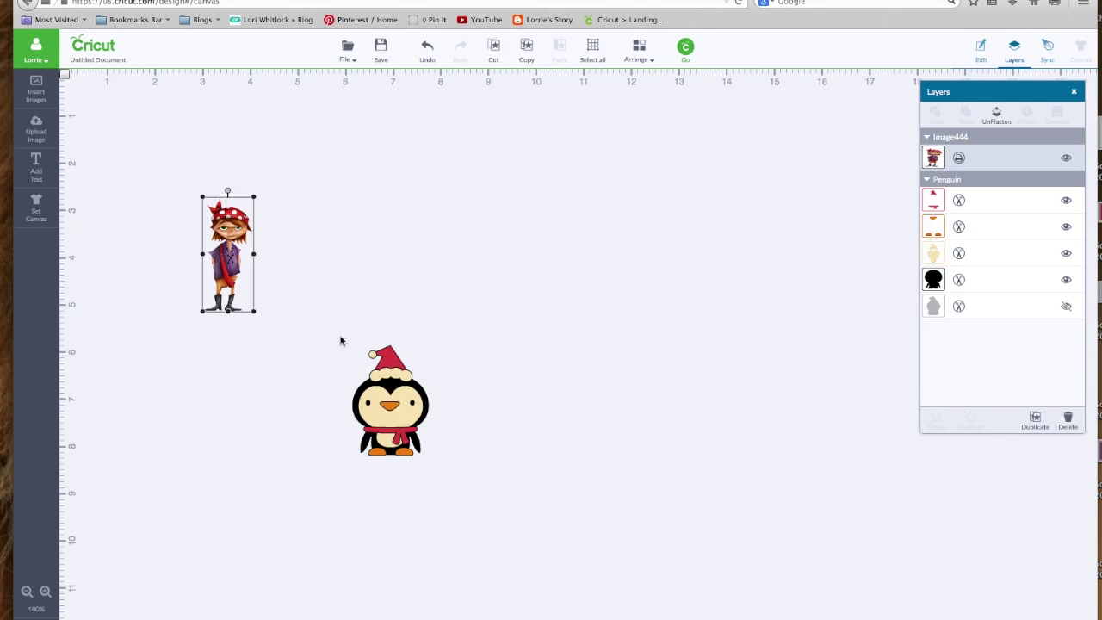
pyautogui.moveTo(417, 441); pyautogui.dragTo(609, 257)
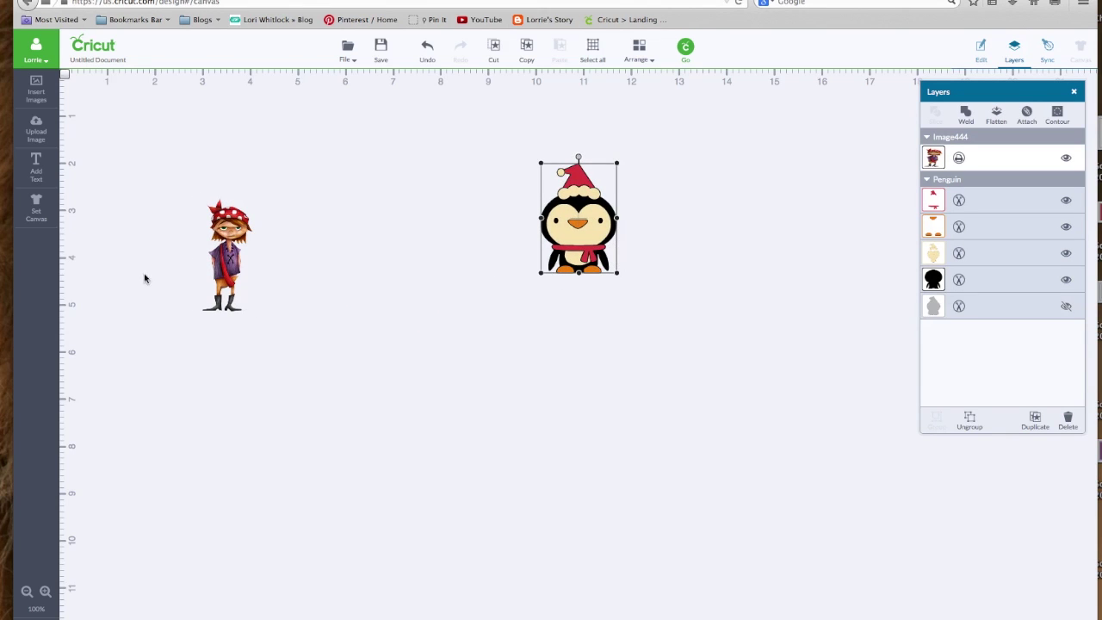
pyautogui.moveTo(239, 273); pyautogui.dragTo(358, 268)
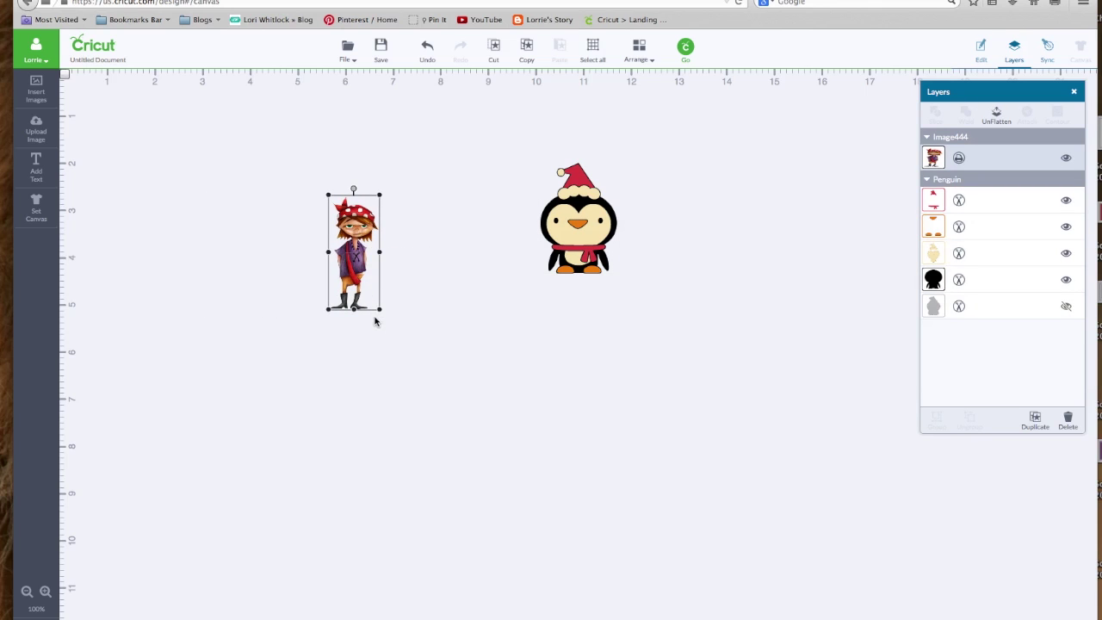
pyautogui.moveTo(379, 310); pyautogui.dragTo(482, 457)
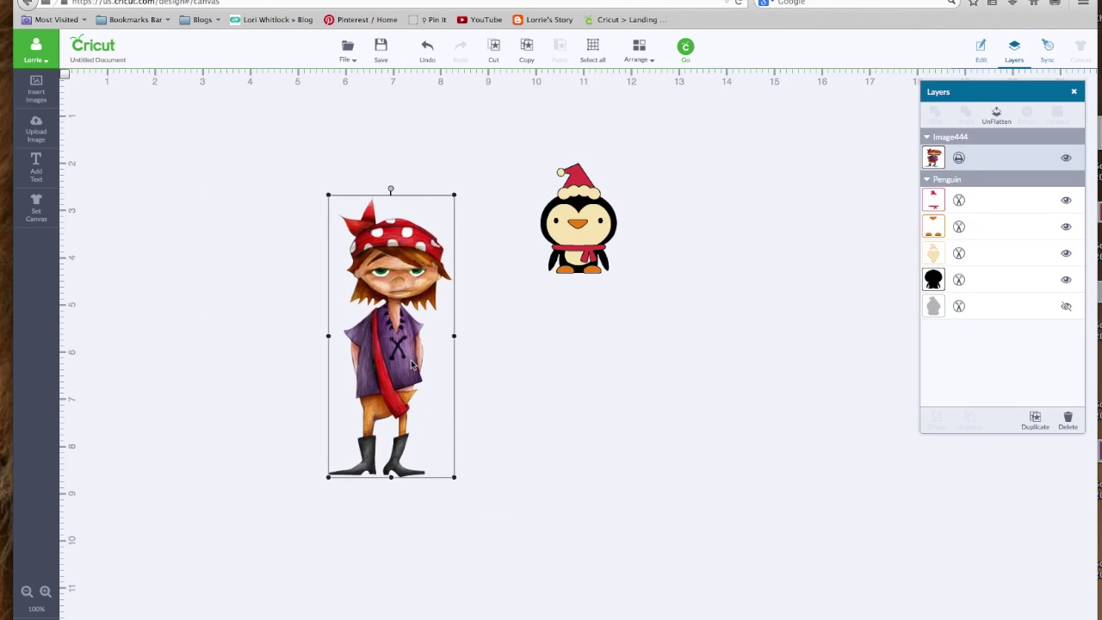
pyautogui.moveTo(411, 365); pyautogui.dragTo(805, 220)
pyautogui.moveTo(580, 243); pyautogui.dragTo(548, 452)
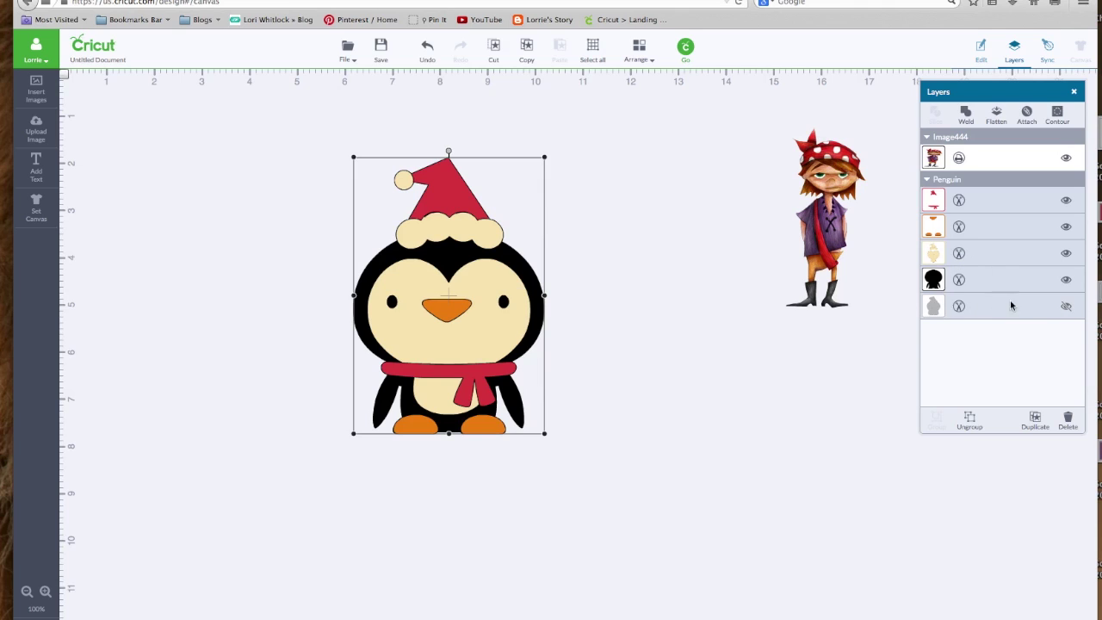
# Unhide the penguin's grey outline layer and ungroup the penguin into separate layers.
pyautogui.click(1066, 307)
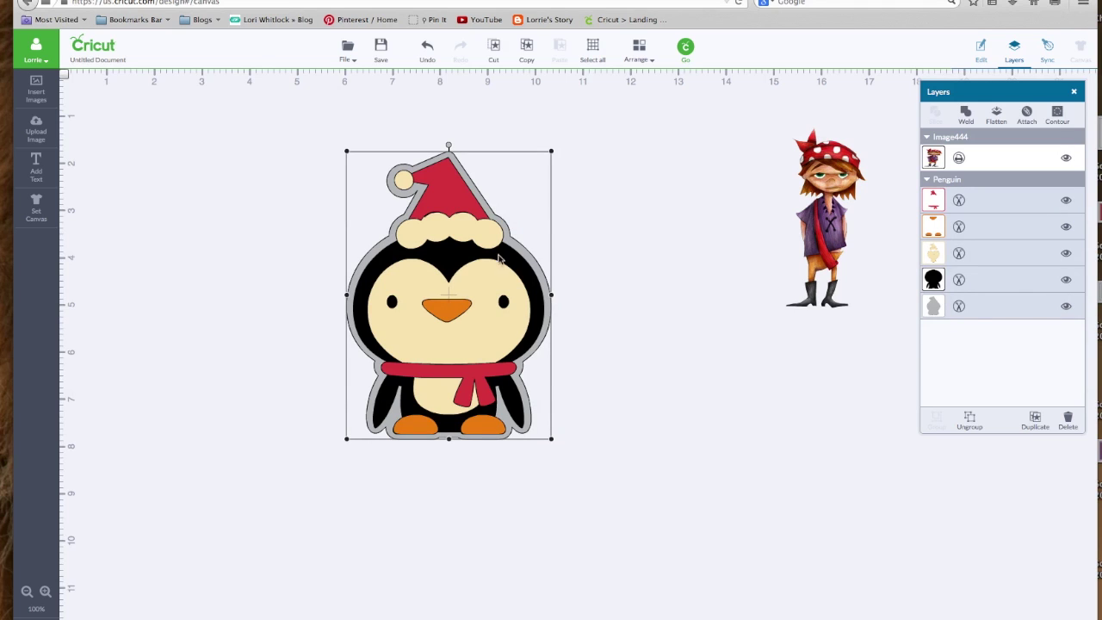
pyautogui.rightClick(424, 259)
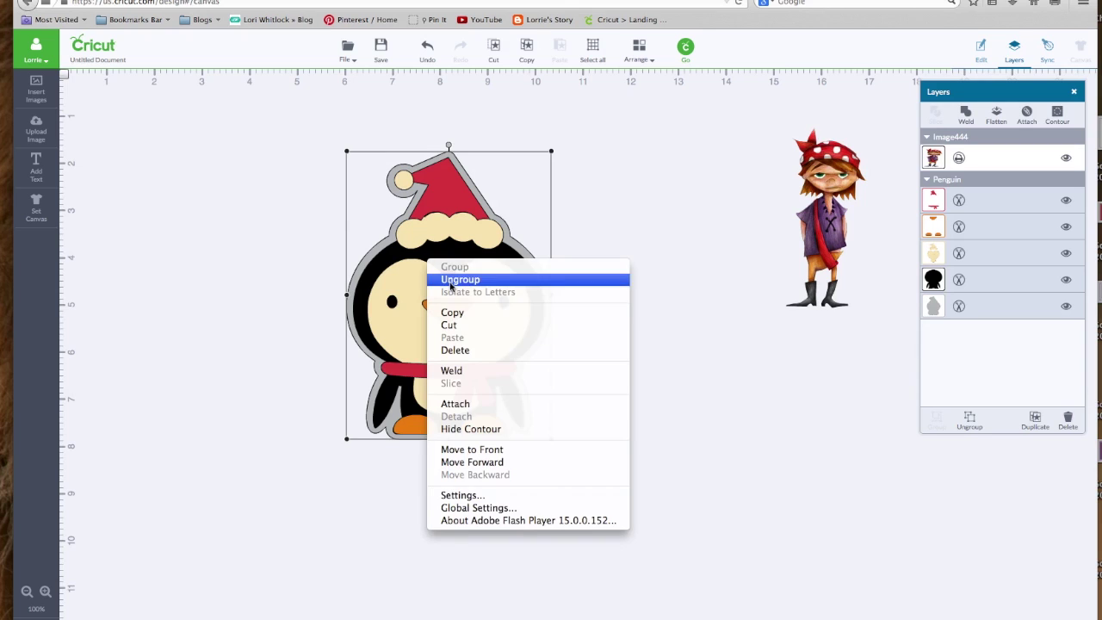
pyautogui.click(449, 282)
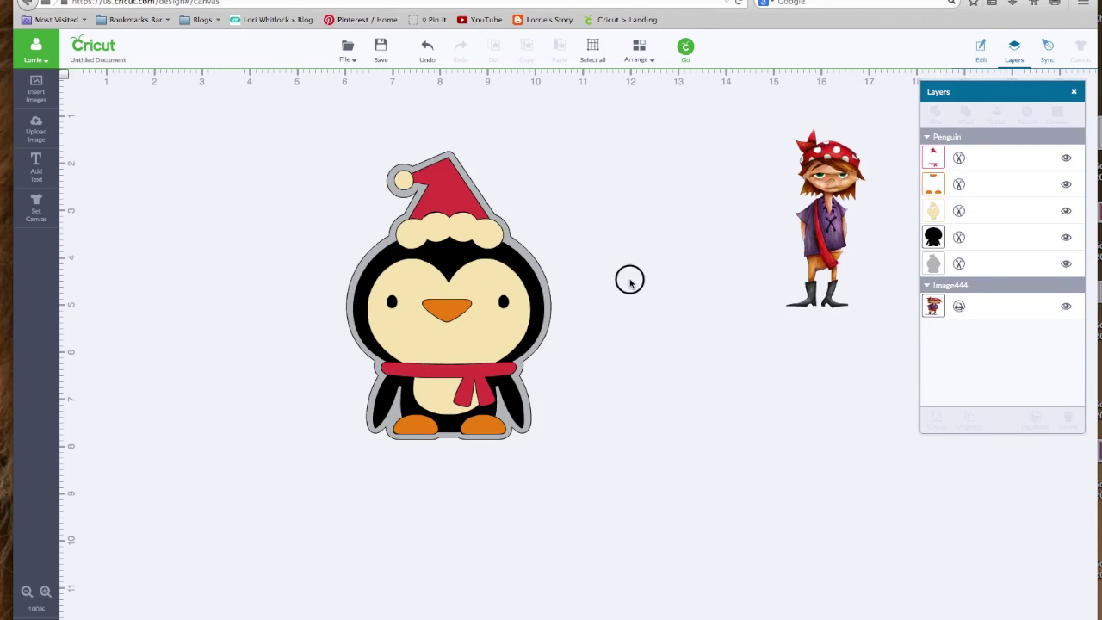
# Test-move the red hat-and-scarf and cream face layers, undoing the changes.
pyautogui.click(988, 159)
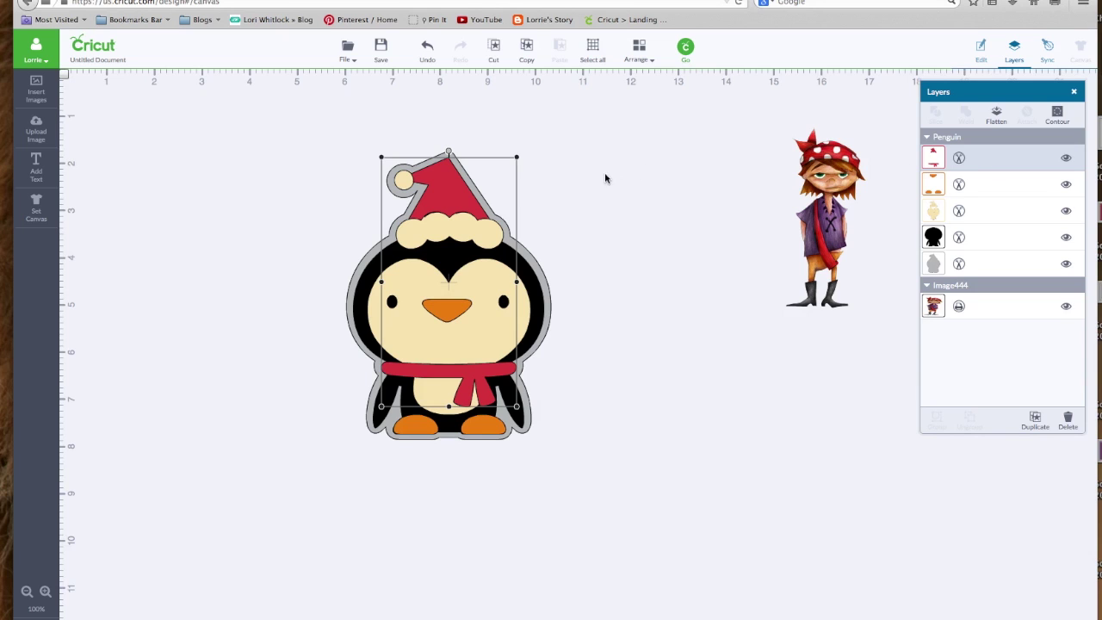
pyautogui.moveTo(435, 202); pyautogui.dragTo(555, 195)
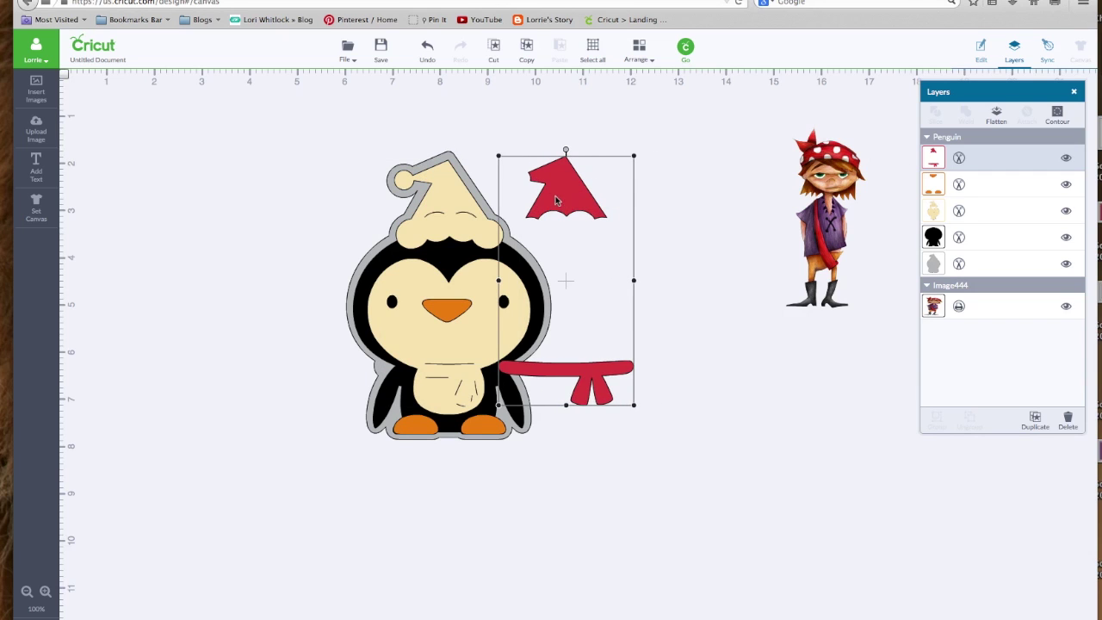
pyautogui.click(425, 48)
pyautogui.moveTo(483, 312)
pyautogui.mouseDown()
pyautogui.moveTo(585, 310)
pyautogui.moveTo(467, 315)
pyautogui.mouseUp()
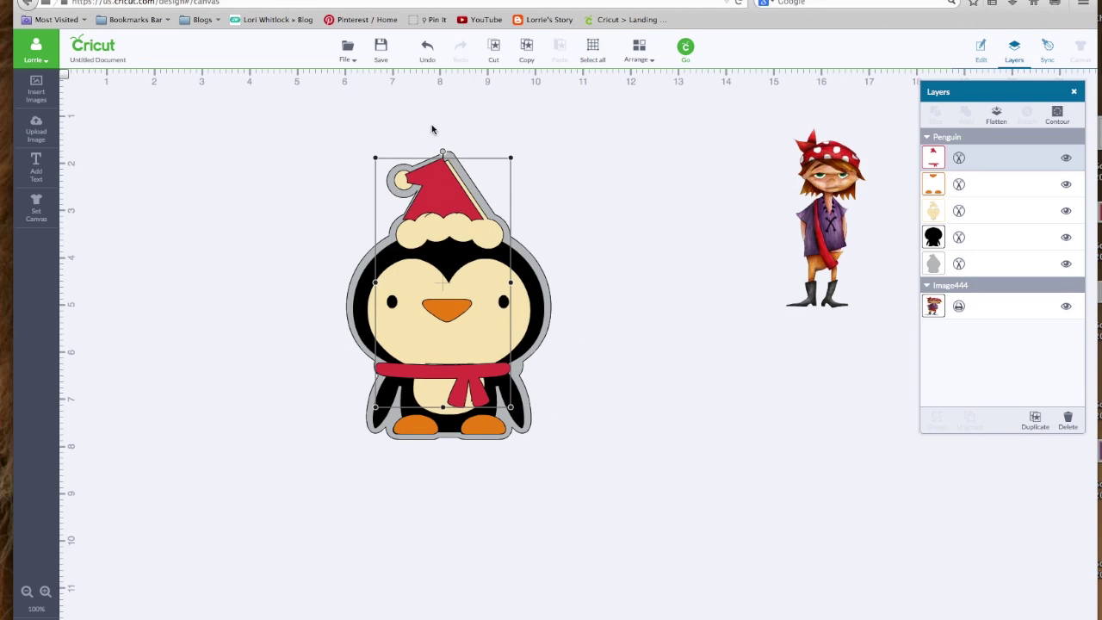
pyautogui.moveTo(371, 315); pyautogui.dragTo(194, 318)
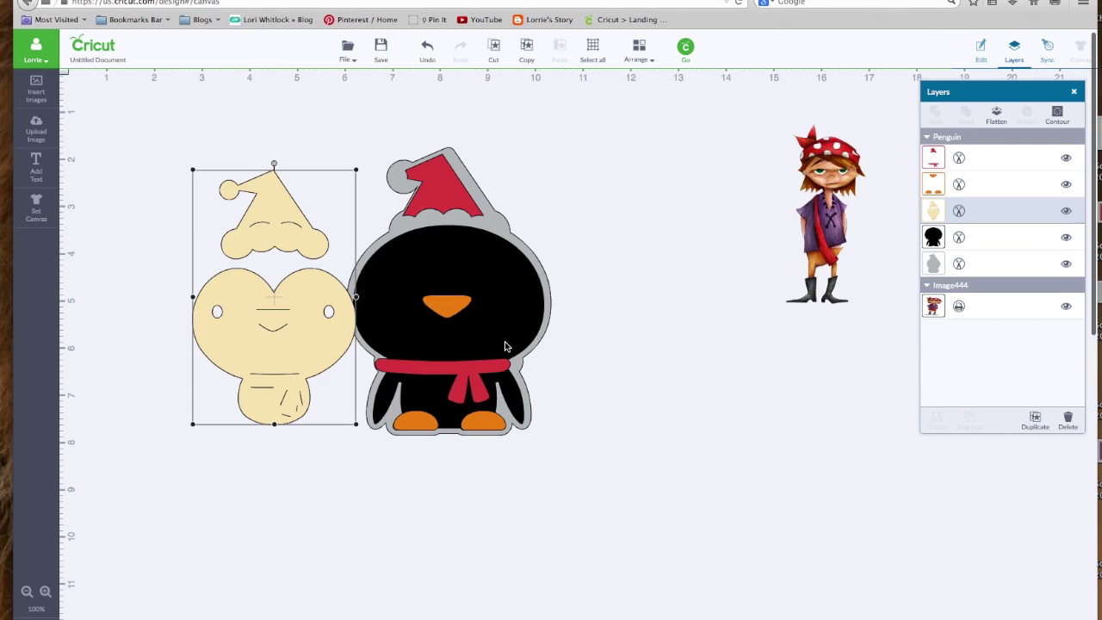
pyautogui.click(429, 48)
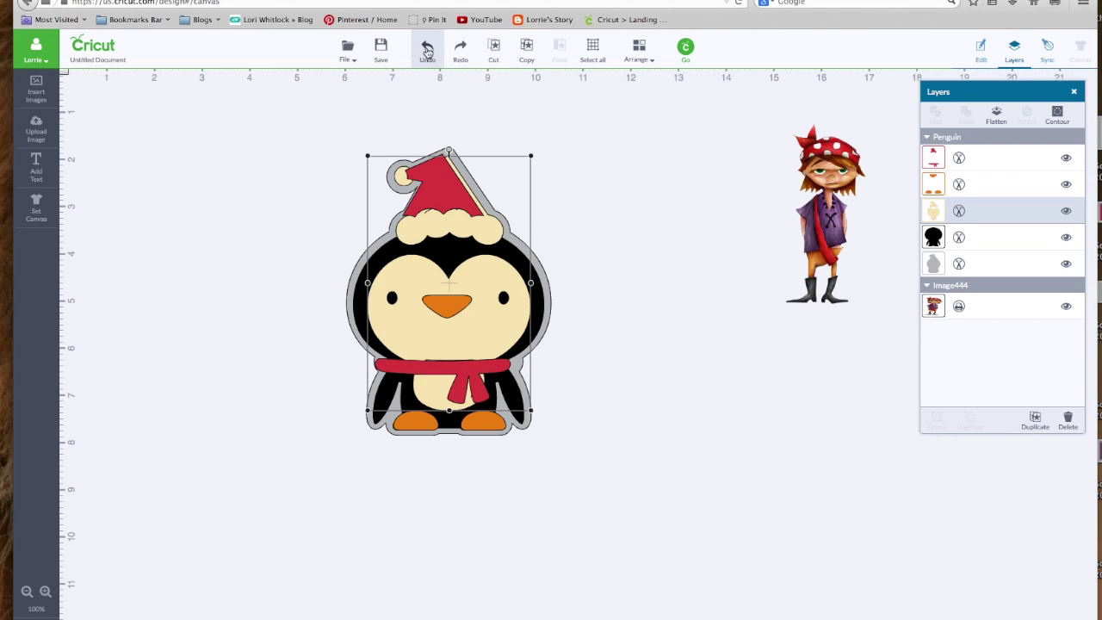
pyautogui.click(427, 50)
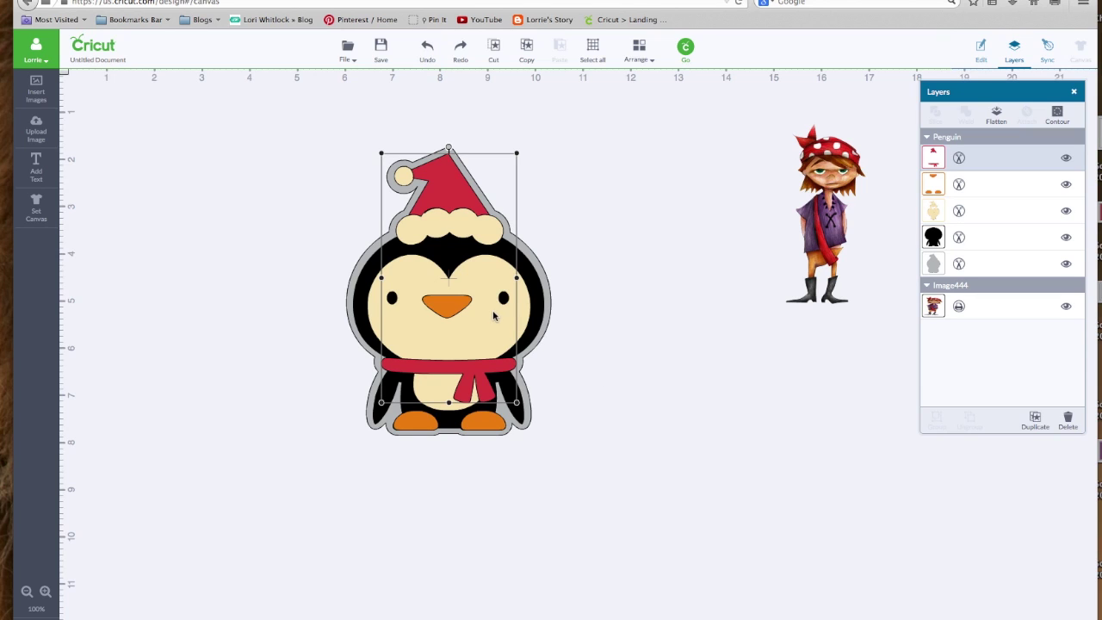
# Set the hat-and-scarf layer to Print instead of Cut and nudge it into place.
pyautogui.click(959, 159)
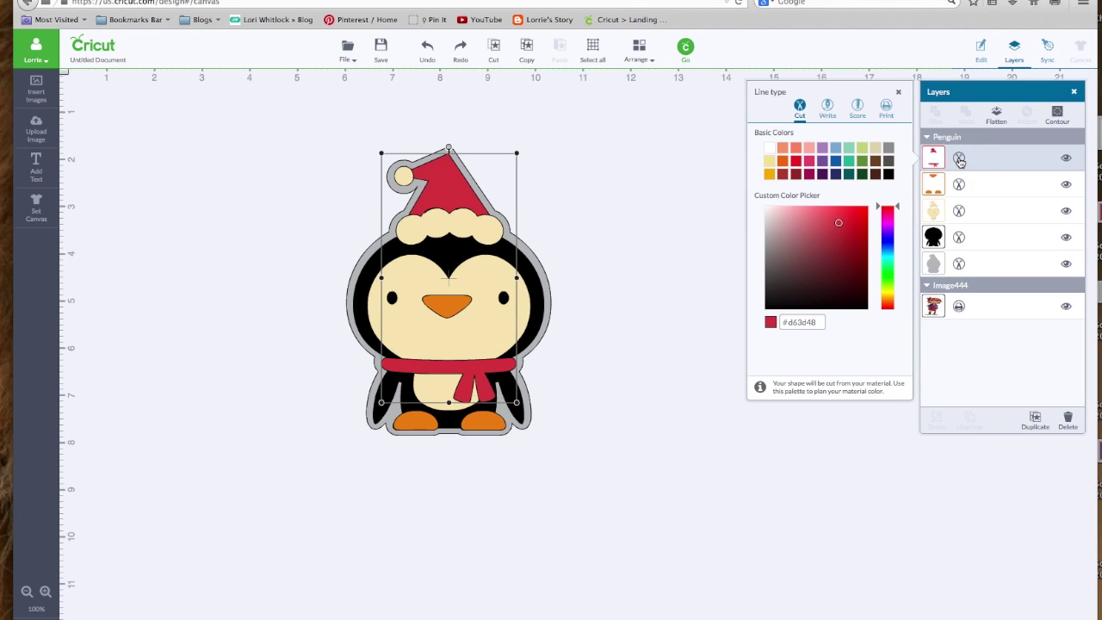
pyautogui.click(888, 110)
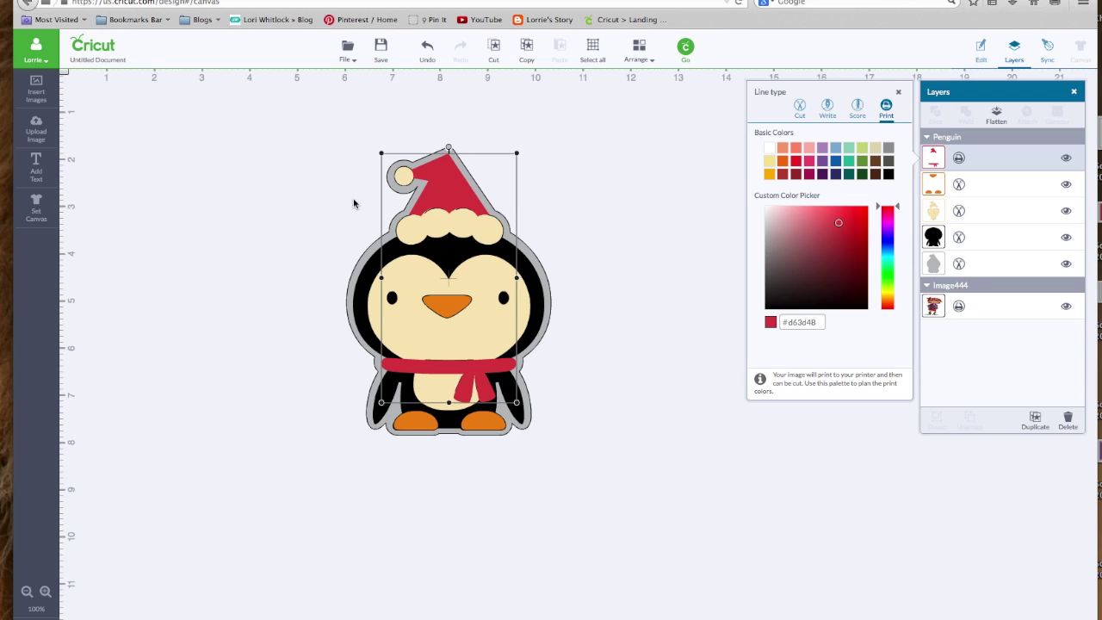
pyautogui.moveTo(477, 322)
pyautogui.mouseDown()
pyautogui.moveTo(298, 322)
pyautogui.moveTo(474, 317)
pyautogui.mouseUp()
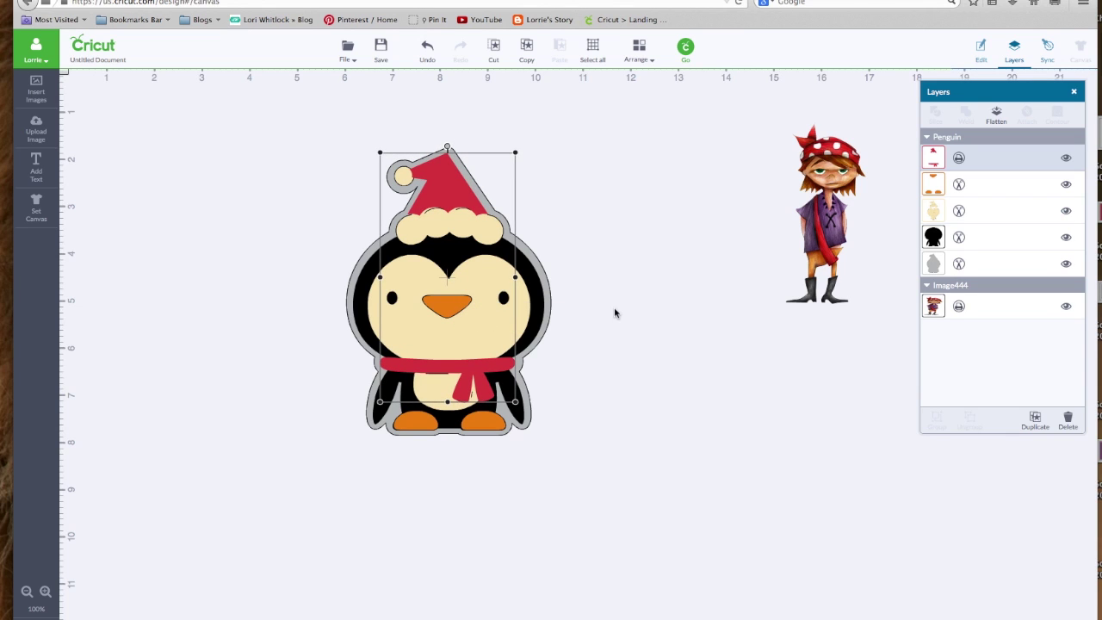
# Clear the selection, undo once, then marquee-select the entire penguin.
pyautogui.click(614, 308)
pyautogui.click(426, 46)
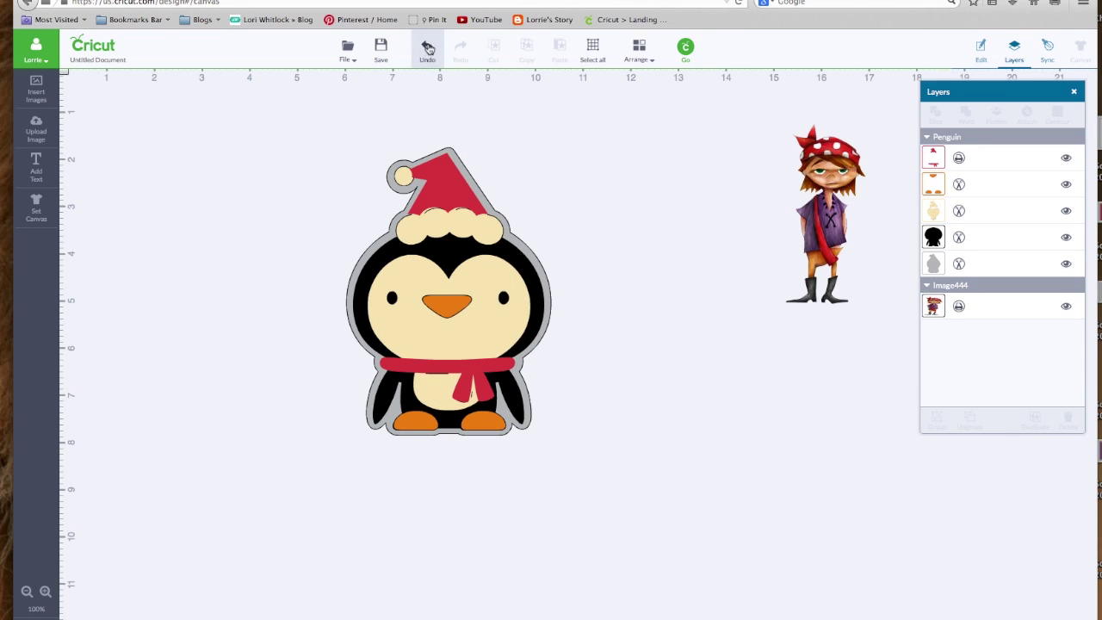
pyautogui.click(579, 284)
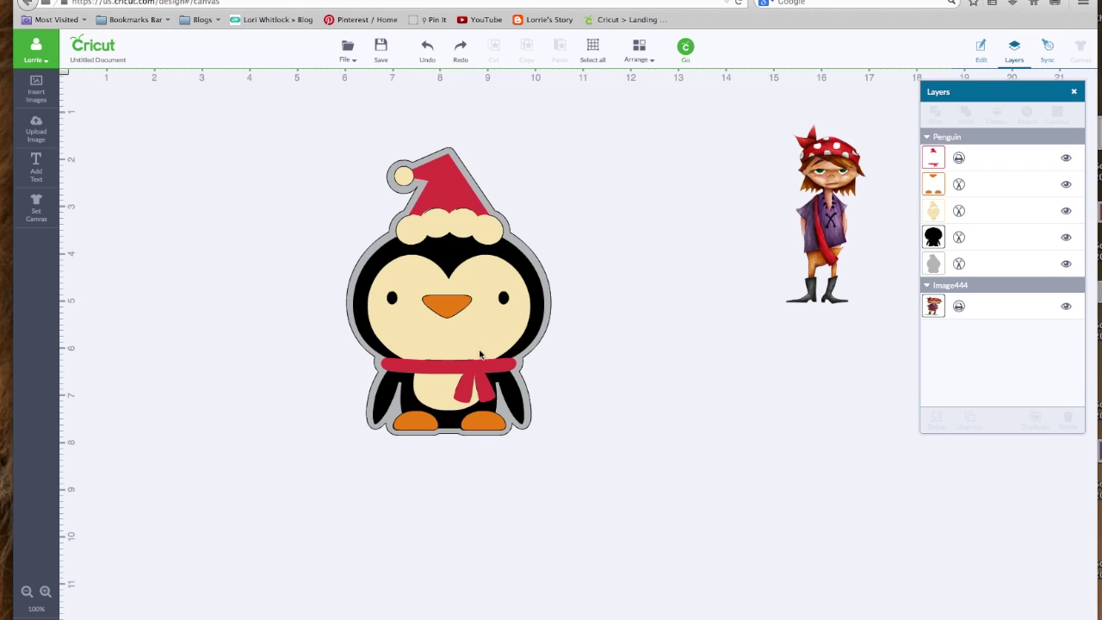
pyautogui.moveTo(287, 125); pyautogui.dragTo(593, 516)
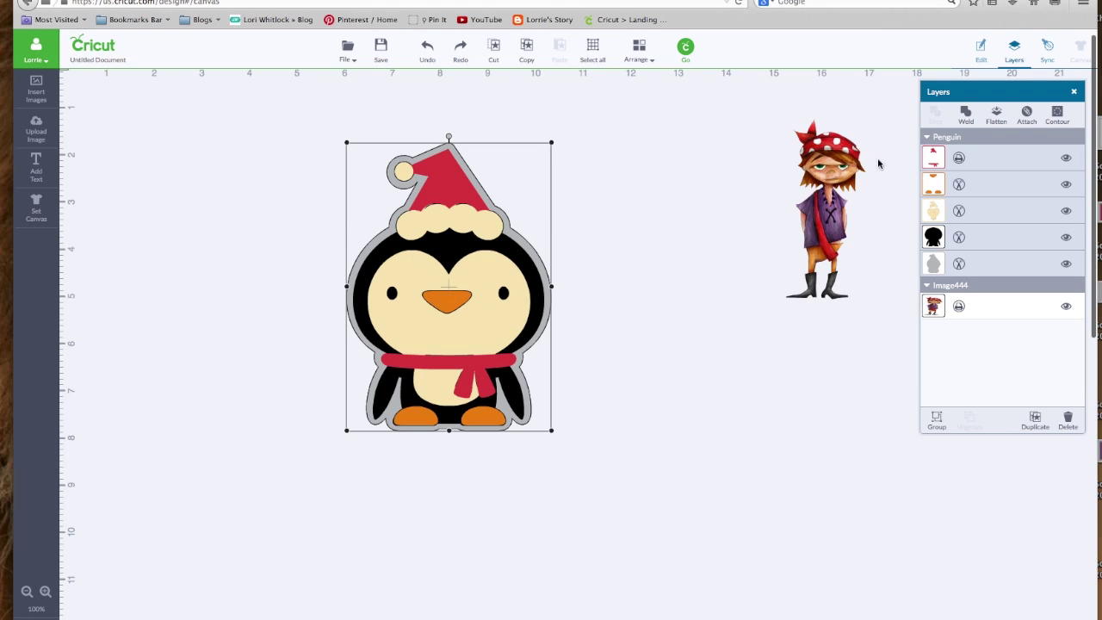
# Flatten the selected five-layer penguin into a single printable layer.
pyautogui.click(997, 117)
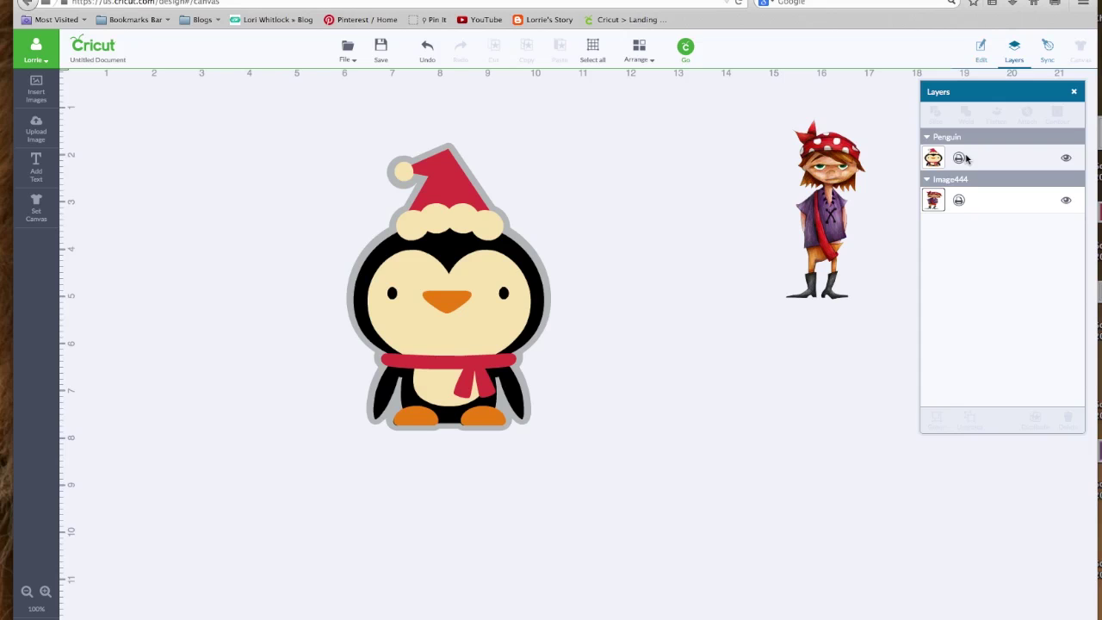
# Hide and reshow the Penguin layer, then open and dismiss its right-click menu.
pyautogui.click(1065, 159)
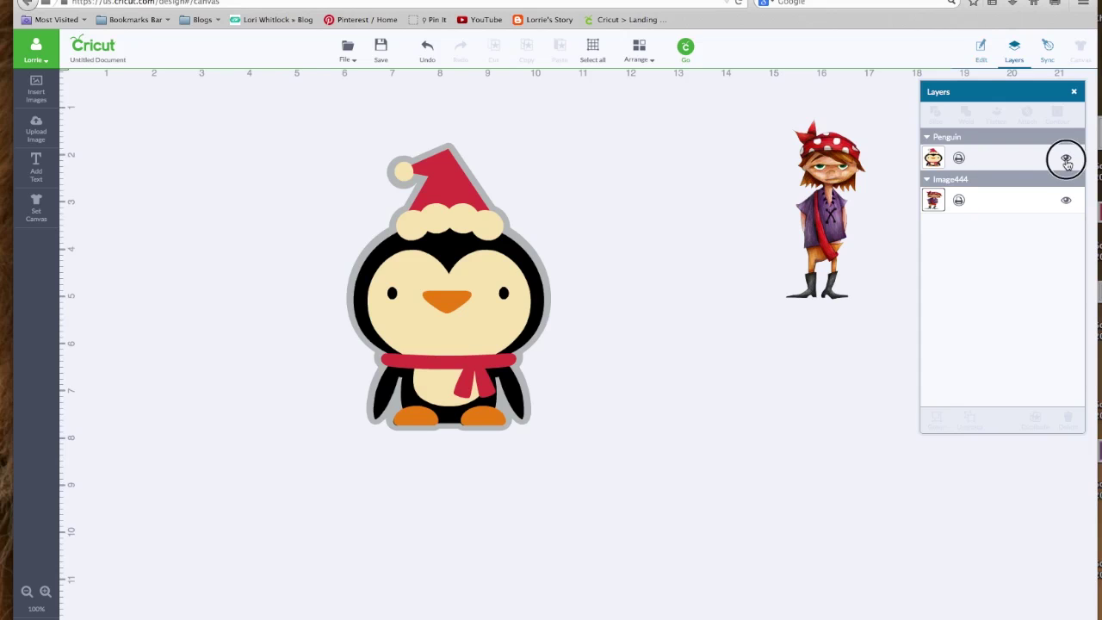
pyautogui.click(1066, 160)
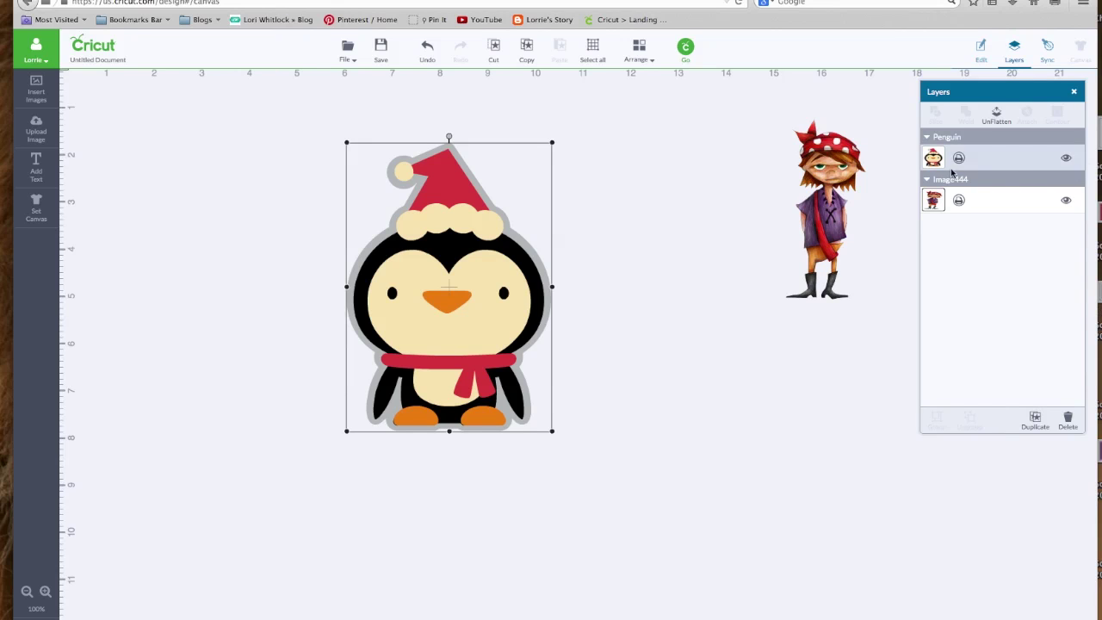
pyautogui.rightClick(509, 313)
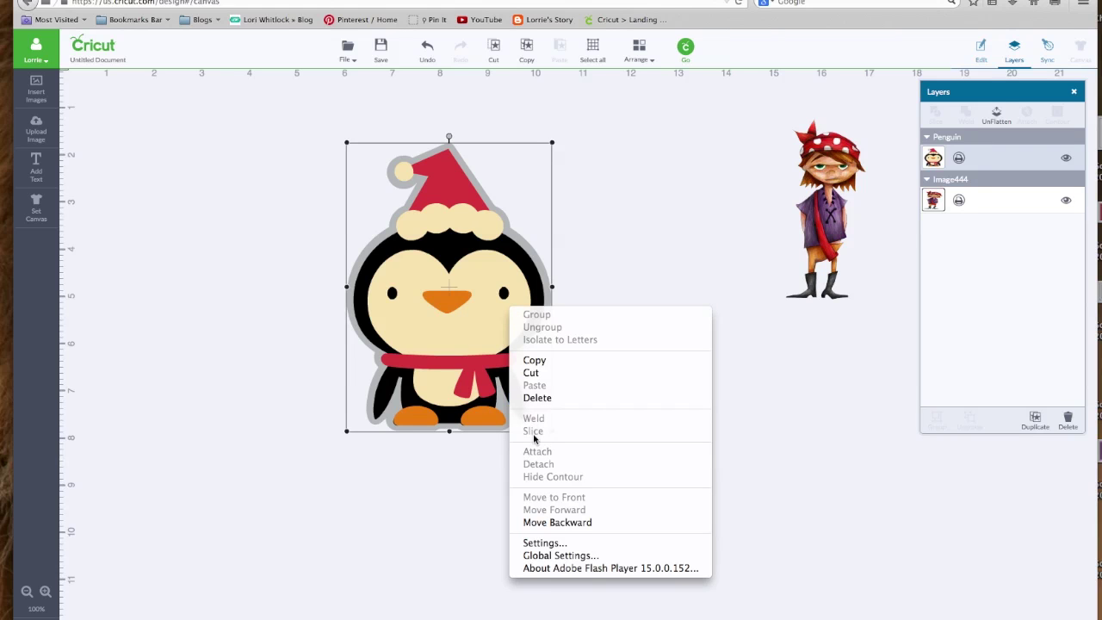
pyautogui.click(516, 294)
# Shrink the flattened penguin and nudge it up and to the right.
pyautogui.moveTo(482, 327); pyautogui.dragTo(529, 325)
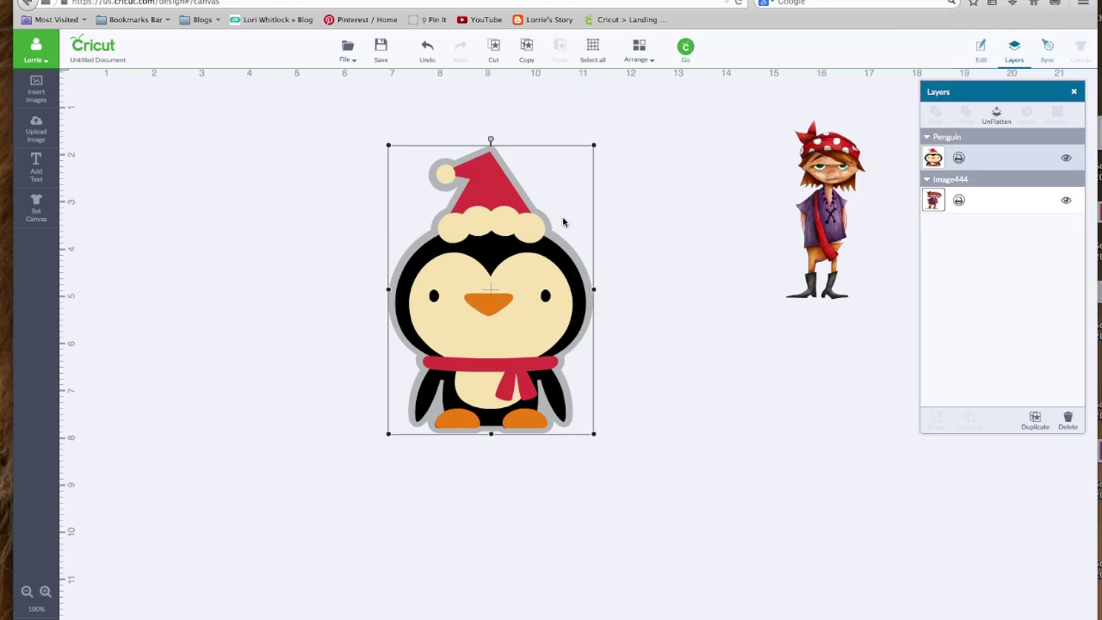
pyautogui.moveTo(593, 148); pyautogui.dragTo(540, 198)
pyautogui.moveTo(499, 337); pyautogui.dragTo(490, 269)
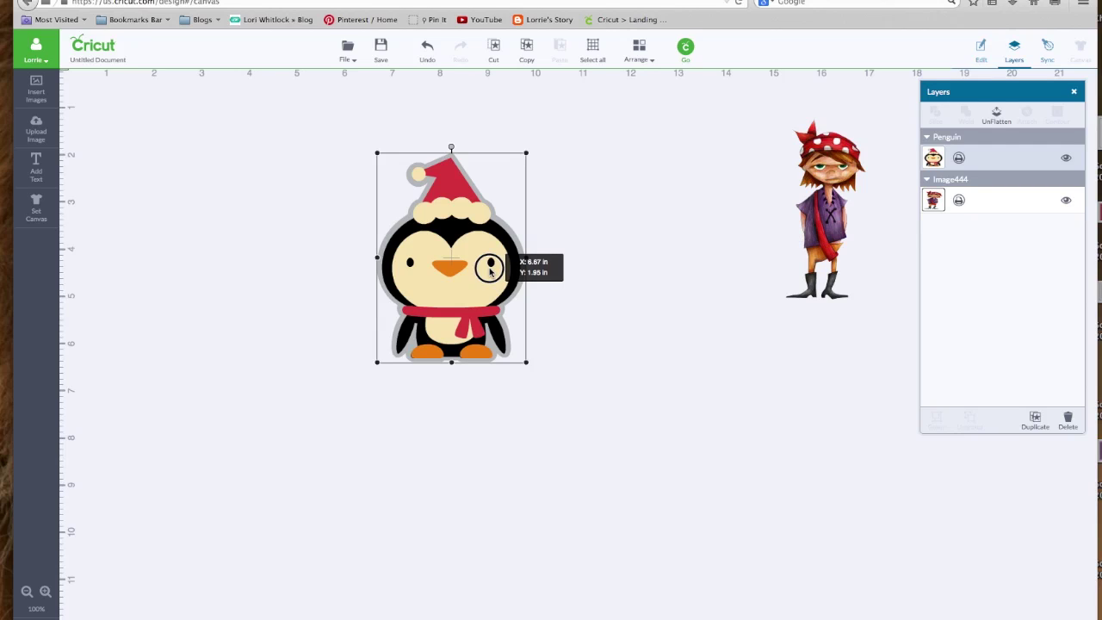
pyautogui.moveTo(490, 271); pyautogui.dragTo(500, 268)
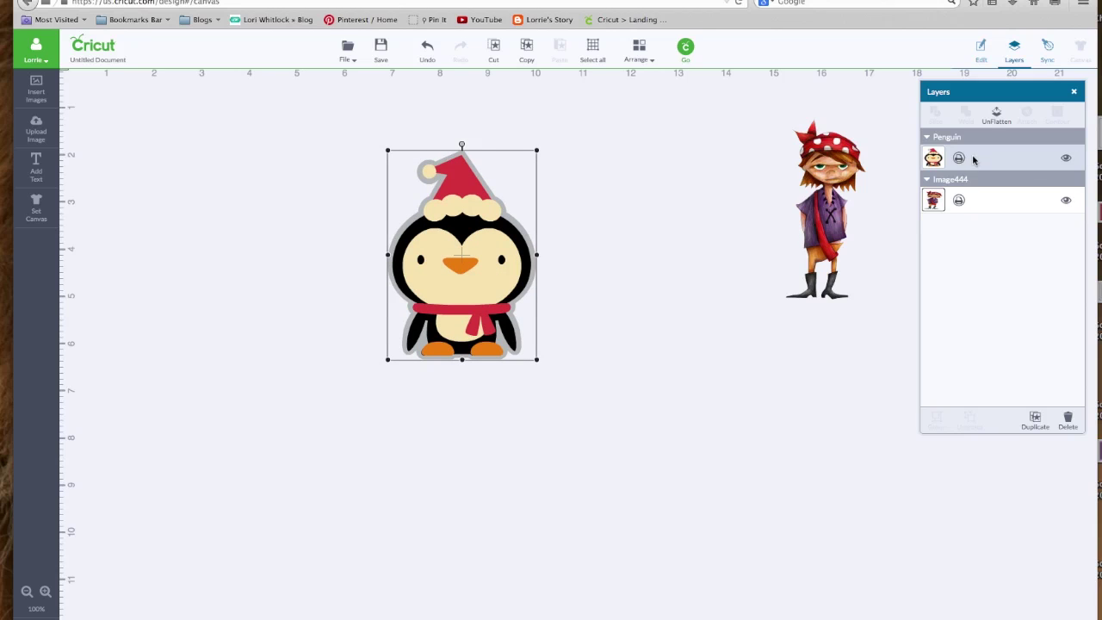
pyautogui.moveTo(500, 254); pyautogui.dragTo(528, 247)
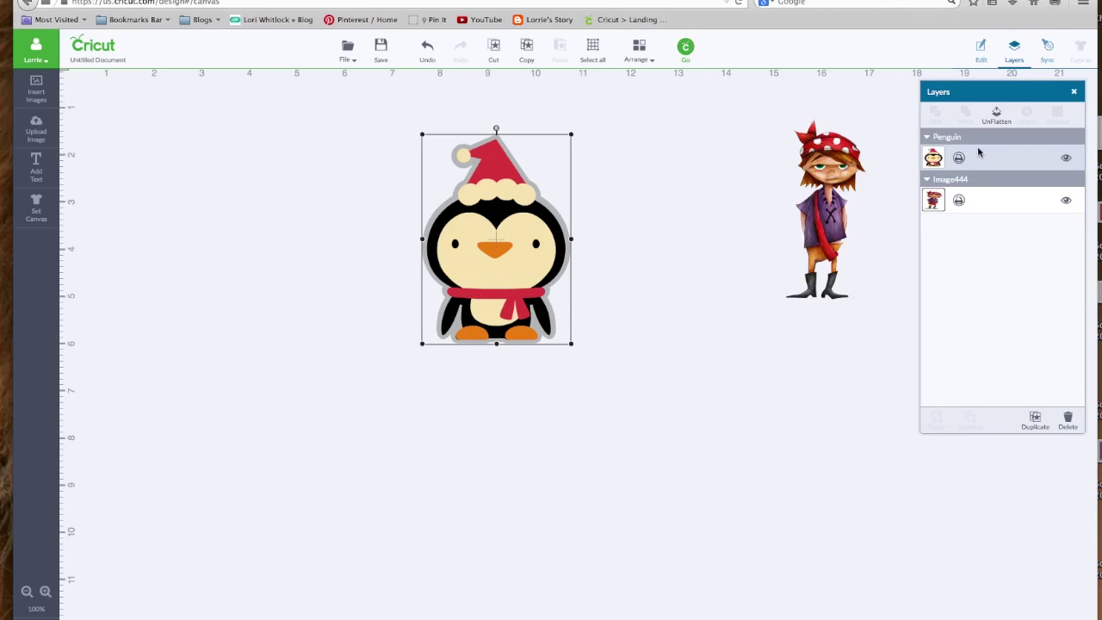
# Unflatten the penguin and recolour its hat and scarf Blueberry in the Print palette.
pyautogui.click(995, 115)
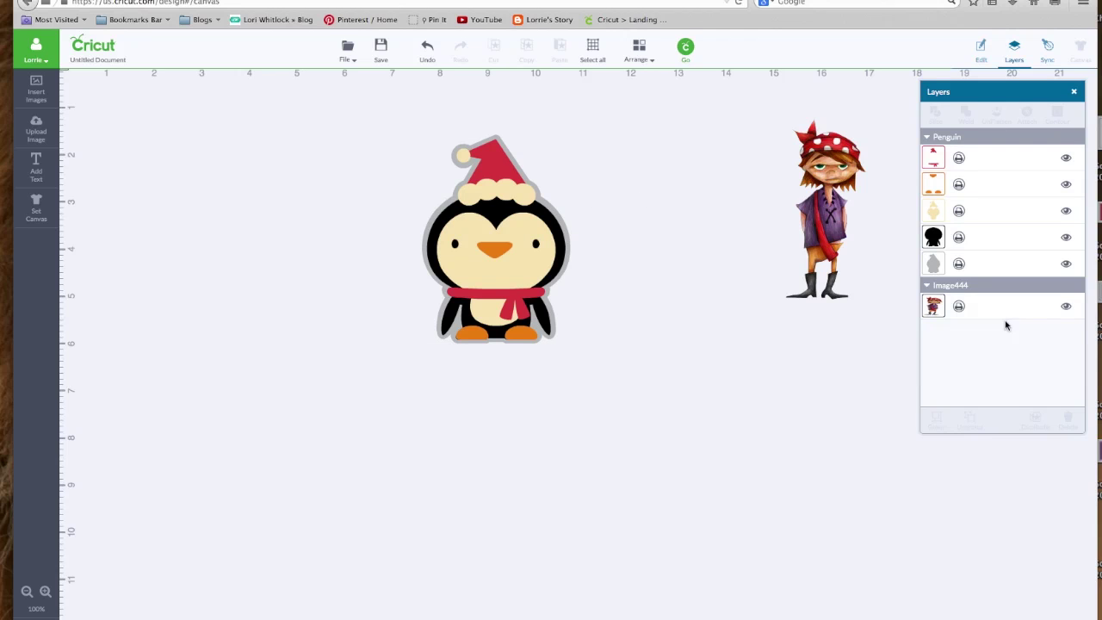
pyautogui.click(933, 158)
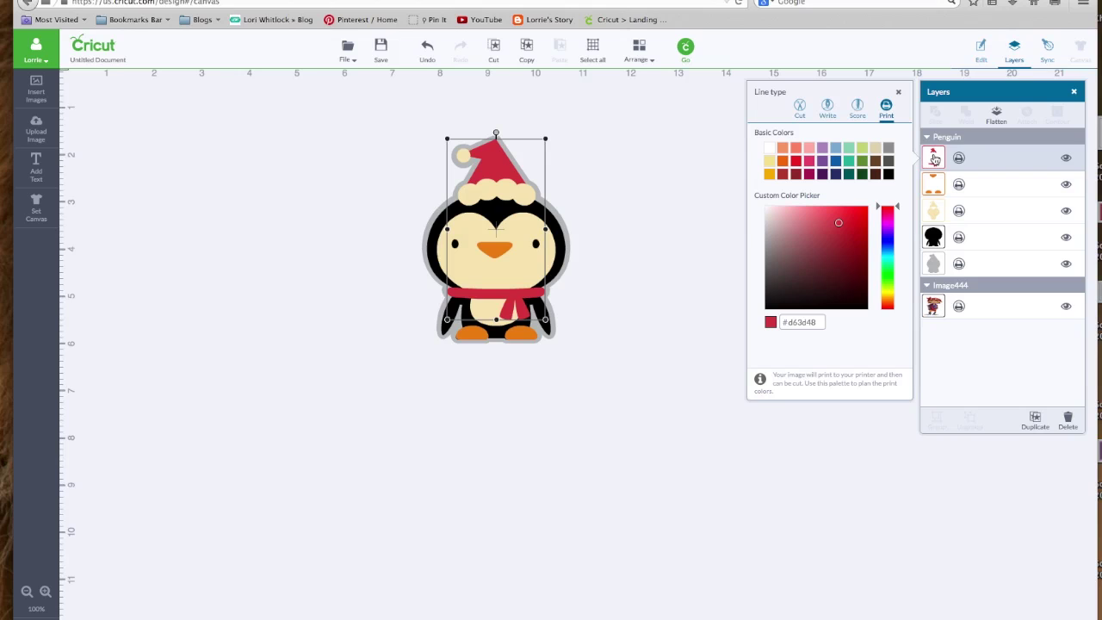
pyautogui.click(835, 162)
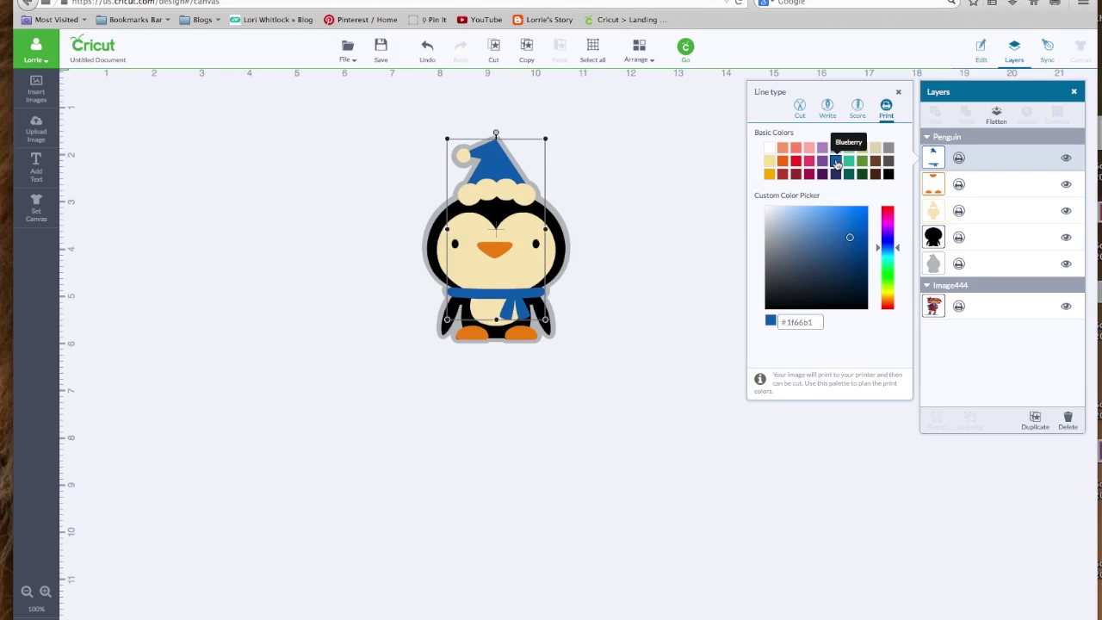
# Reselect the whole penguin, flatten it again, and move it further right.
pyautogui.click(614, 163)
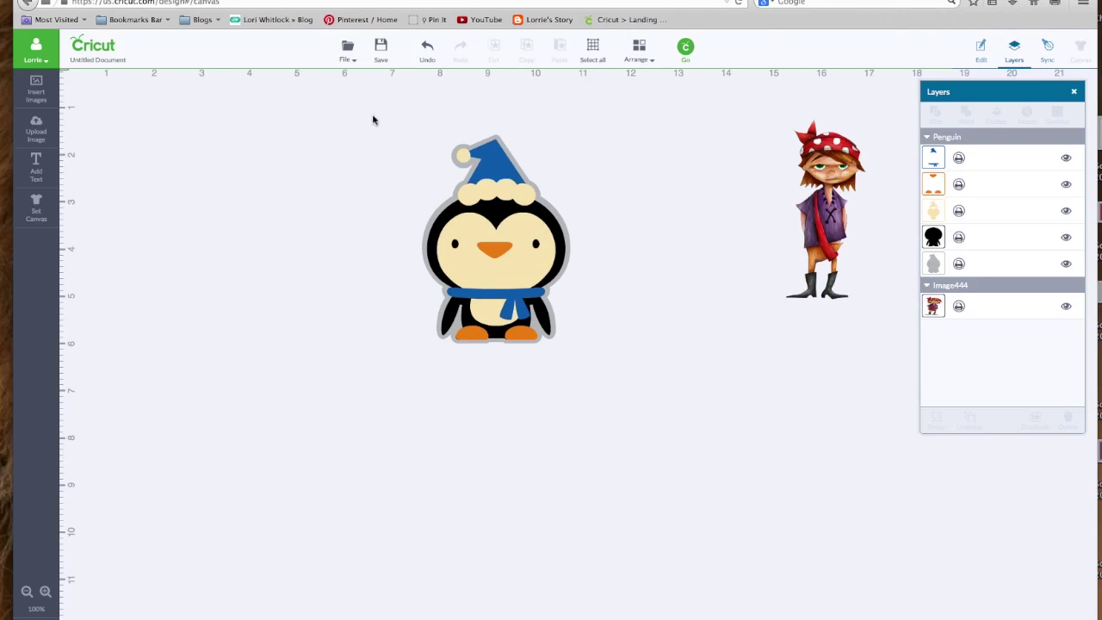
pyautogui.moveTo(372, 120); pyautogui.dragTo(646, 399)
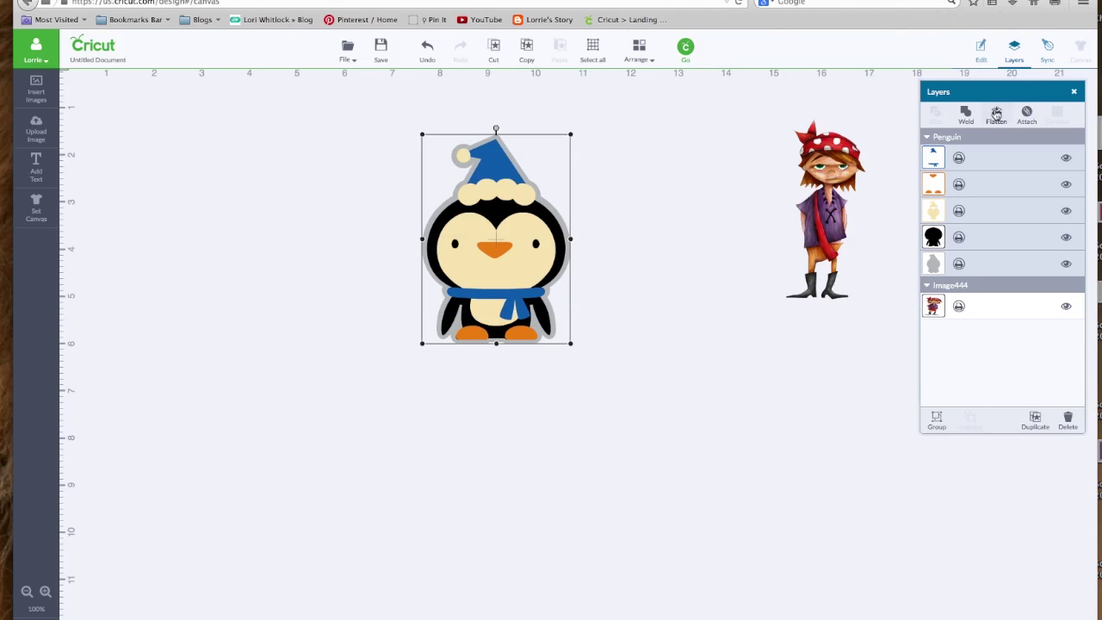
pyautogui.click(996, 116)
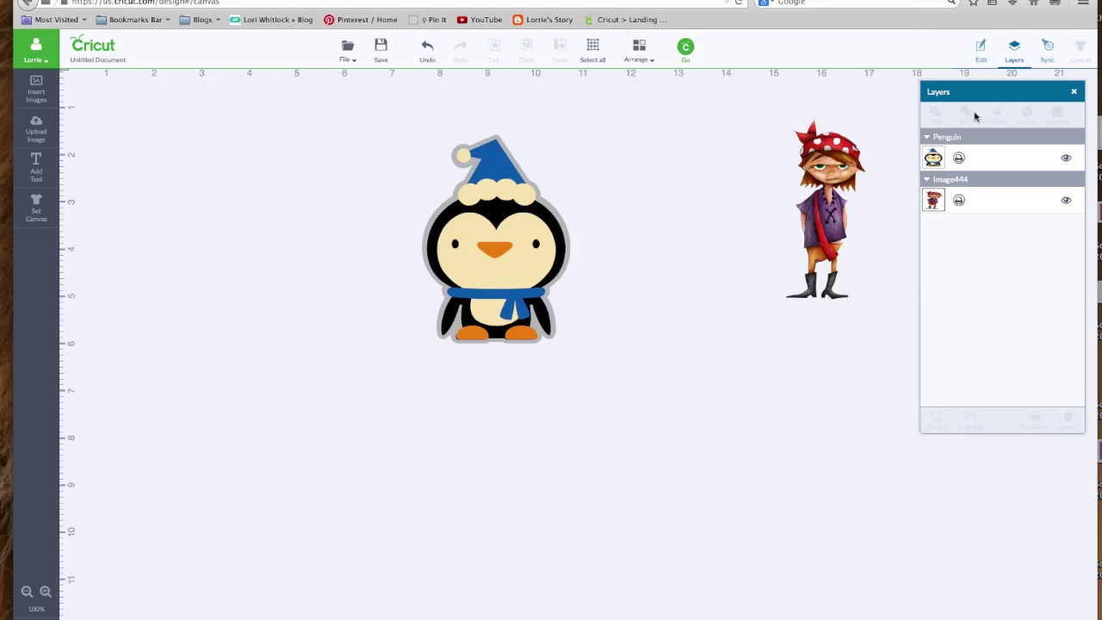
pyautogui.moveTo(493, 286); pyautogui.dragTo(566, 291)
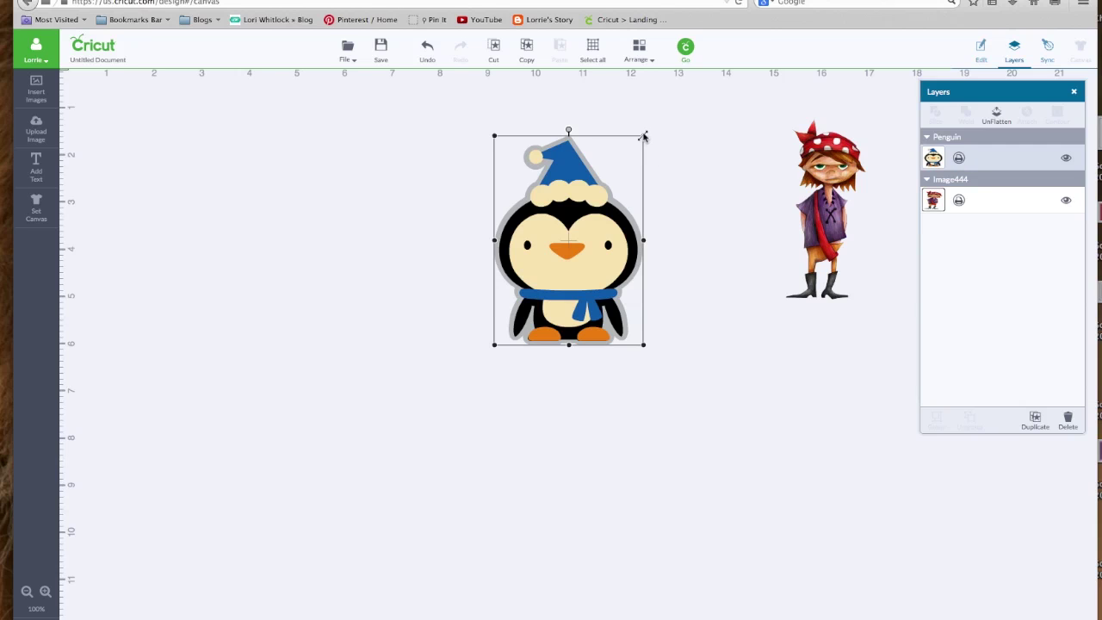
# Shrink the penguin and move it into the canvas's top-left corner.
pyautogui.moveTo(644, 136); pyautogui.dragTo(573, 233)
pyautogui.click(538, 297)
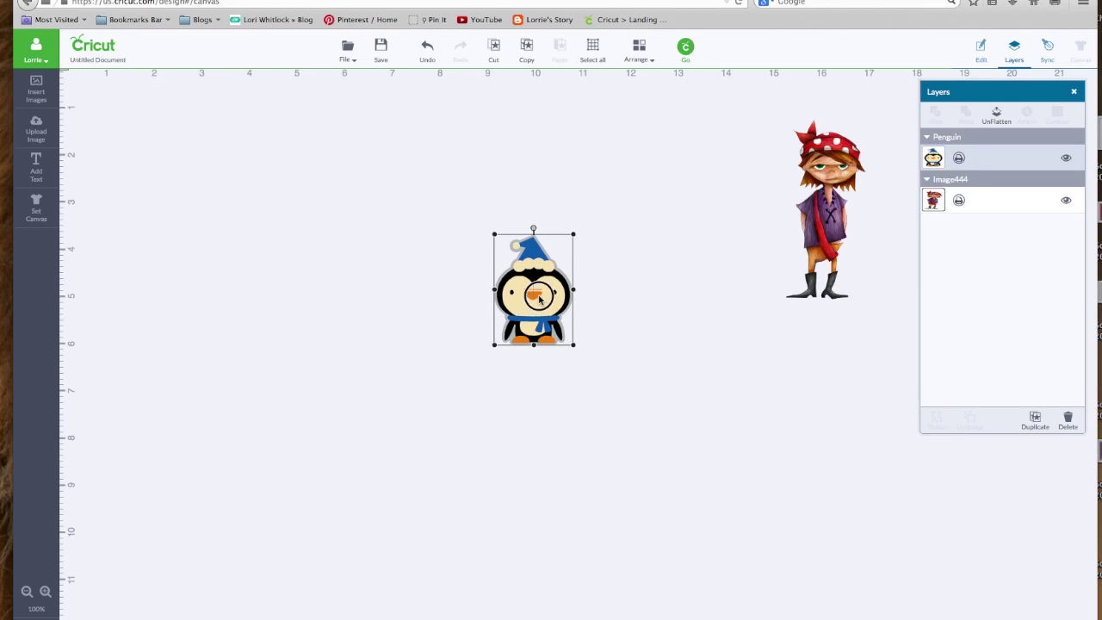
pyautogui.moveTo(540, 297); pyautogui.dragTo(148, 160)
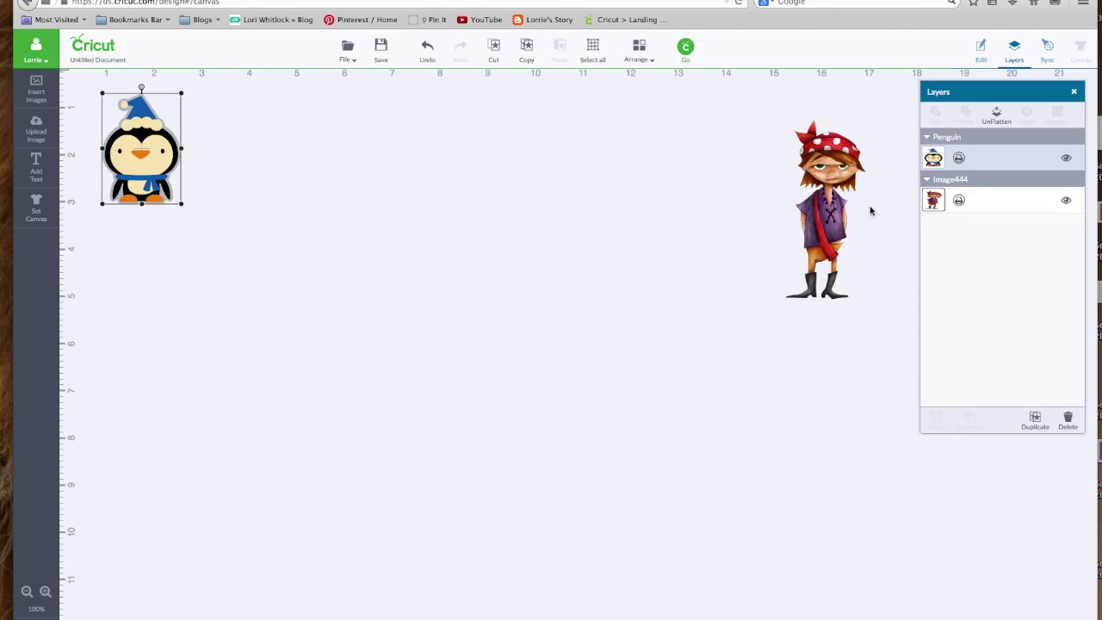
# Move the pirate to the canvas centre and enlarge it.
pyautogui.moveTo(822, 228); pyautogui.dragTo(486, 238)
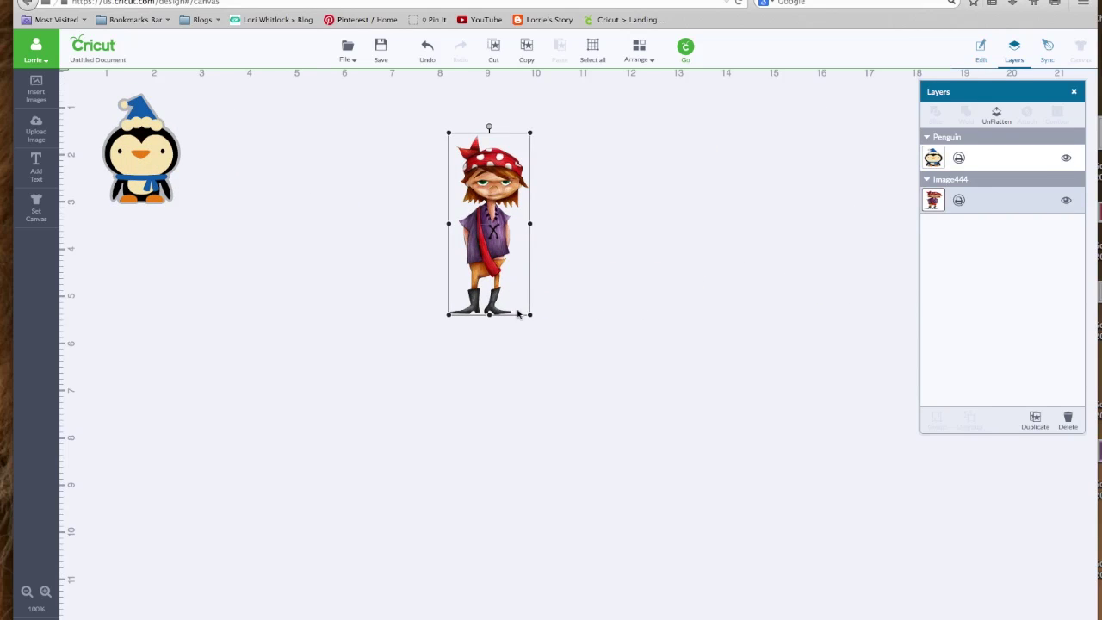
pyautogui.moveTo(527, 315); pyautogui.dragTo(631, 425)
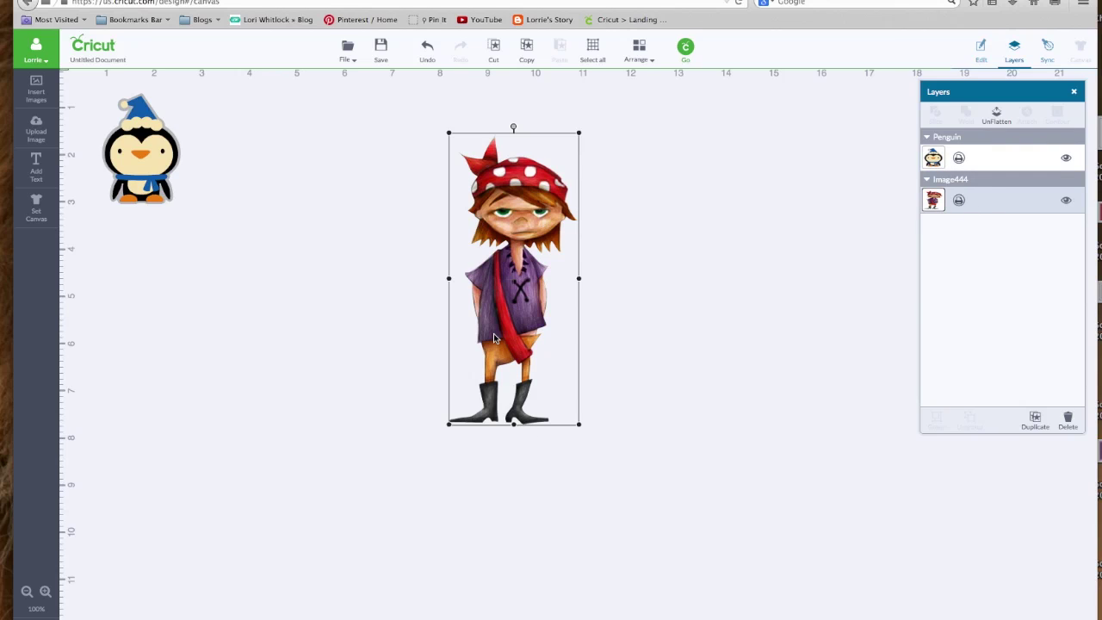
pyautogui.click(143, 167)
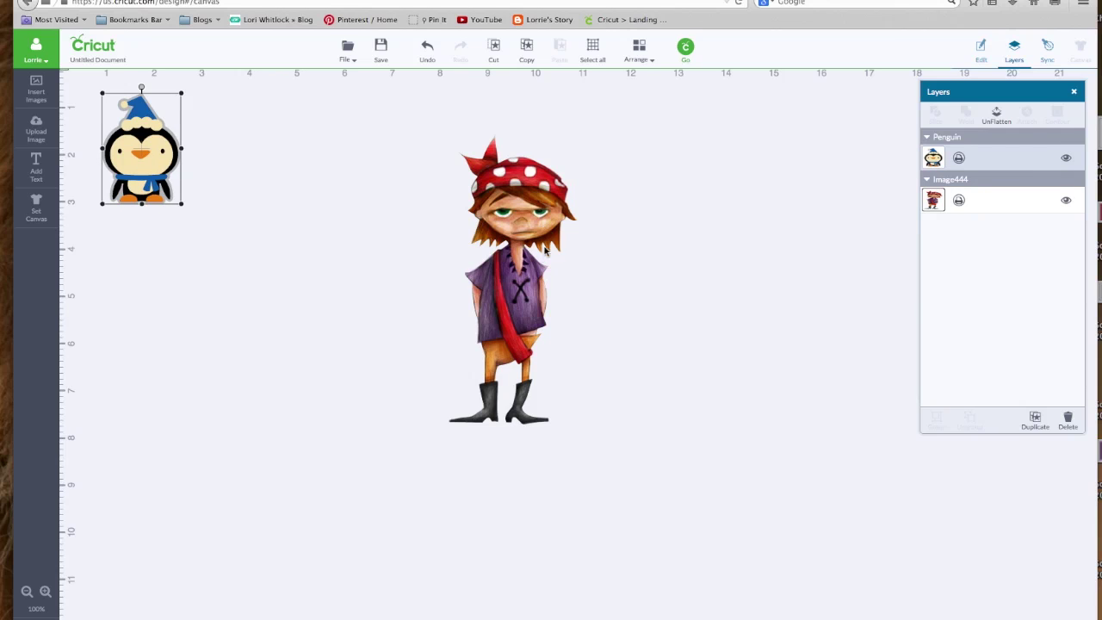
pyautogui.click(523, 277)
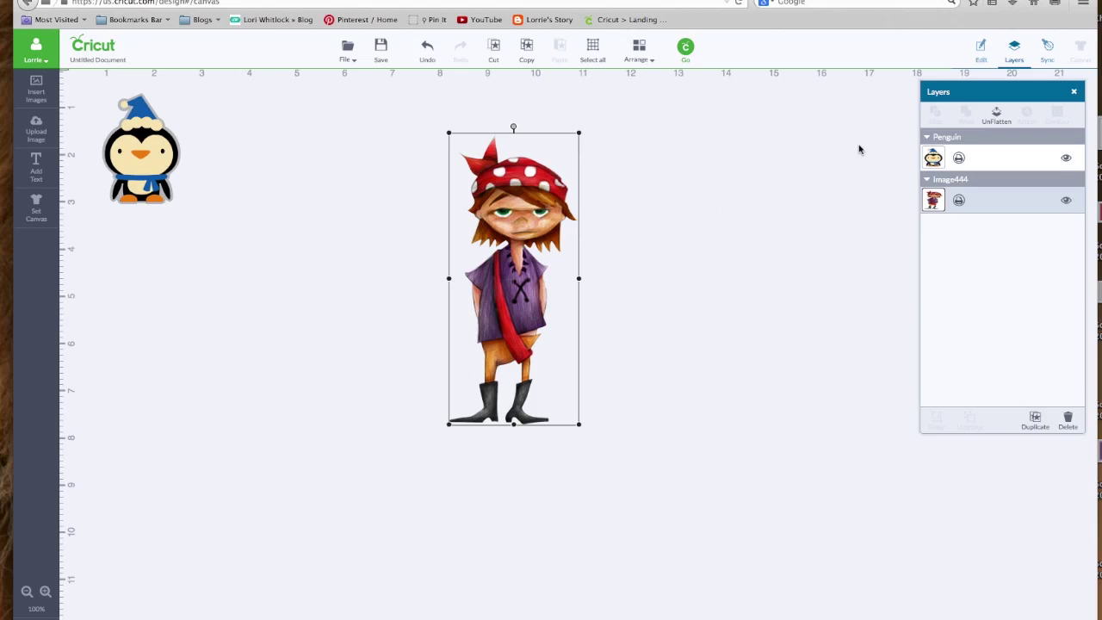
# Unflatten the pirate and unhide its bandana, sash, boots and crossbones X layers.
pyautogui.click(996, 116)
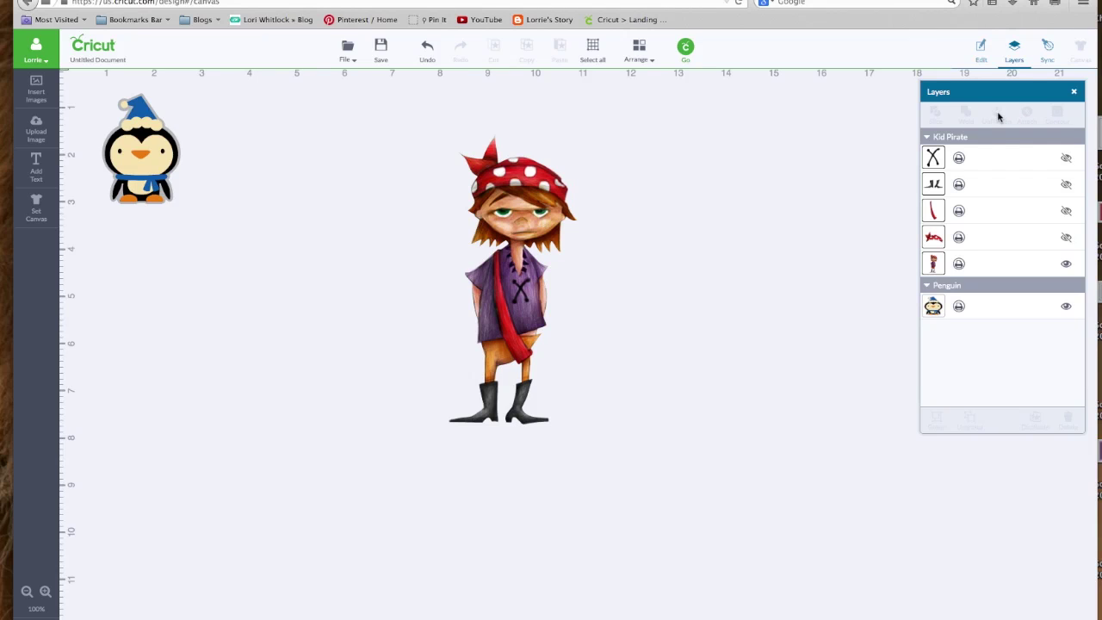
pyautogui.click(1066, 239)
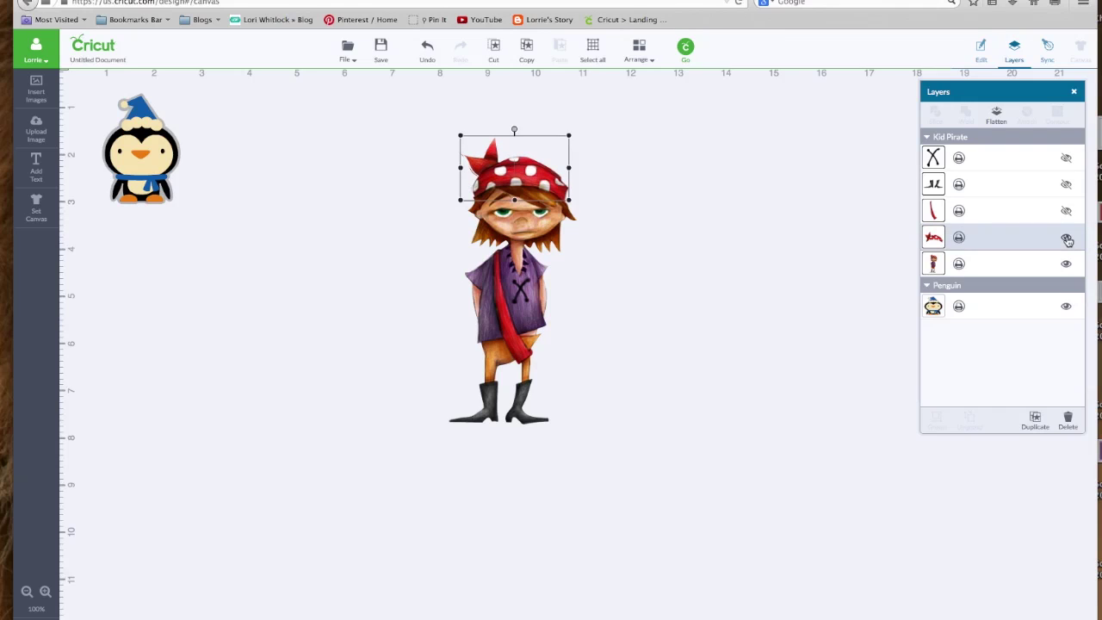
pyautogui.click(1065, 210)
pyautogui.click(1065, 183)
pyautogui.click(1065, 157)
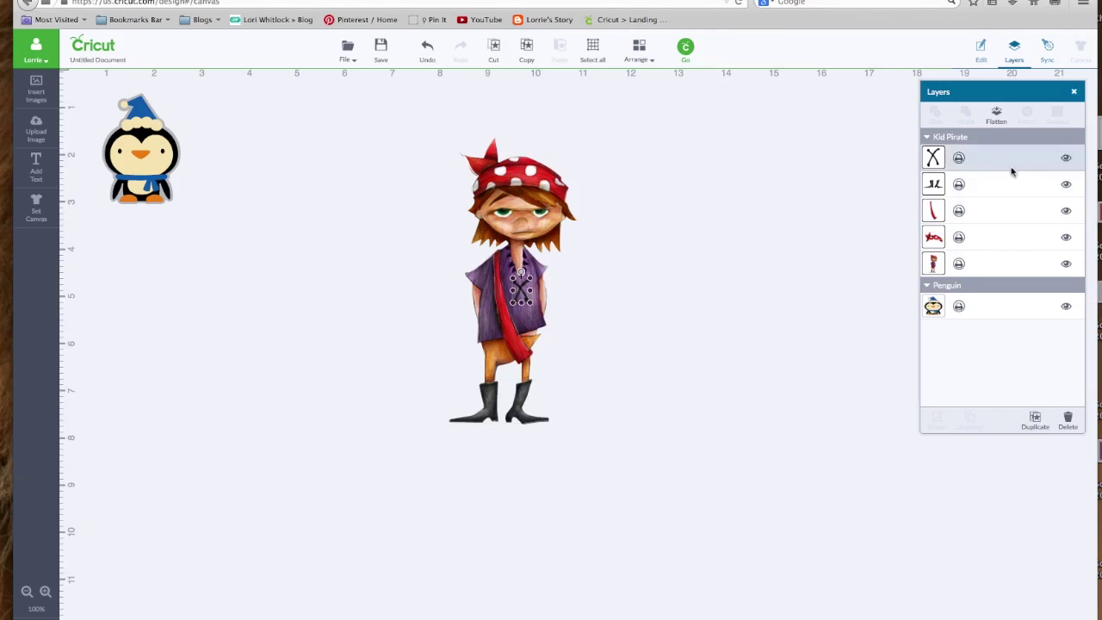
# Pull the bandana, sash, boots and X off to the pirate's right.
pyautogui.moveTo(531, 181); pyautogui.dragTo(650, 185)
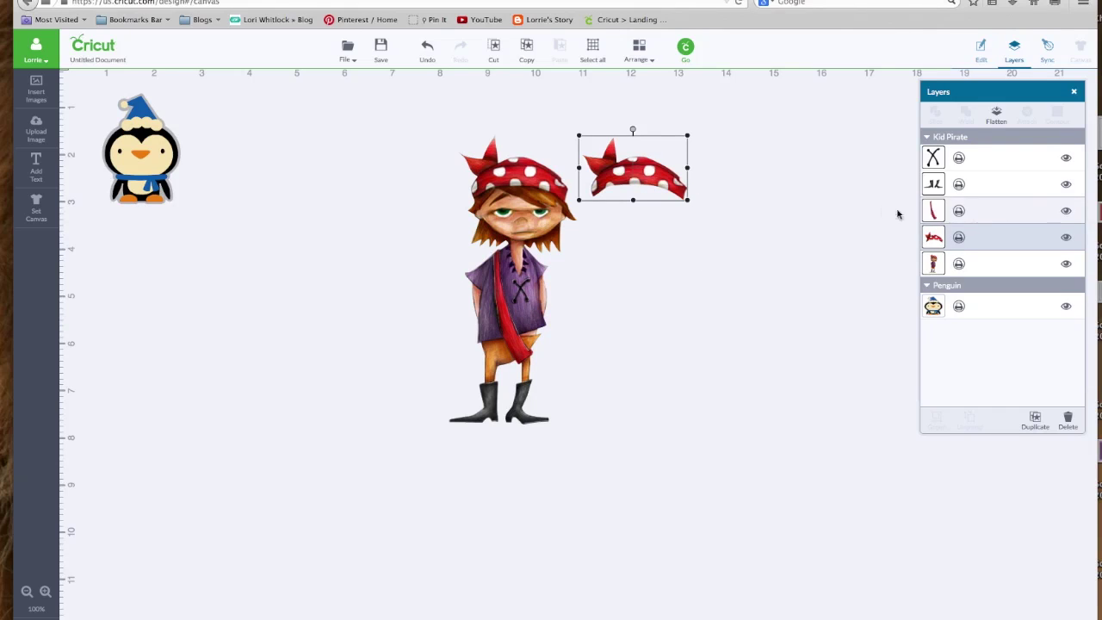
pyautogui.moveTo(522, 324); pyautogui.dragTo(645, 317)
pyautogui.moveTo(517, 428); pyautogui.dragTo(642, 426)
pyautogui.moveTo(521, 293); pyautogui.dragTo(581, 289)
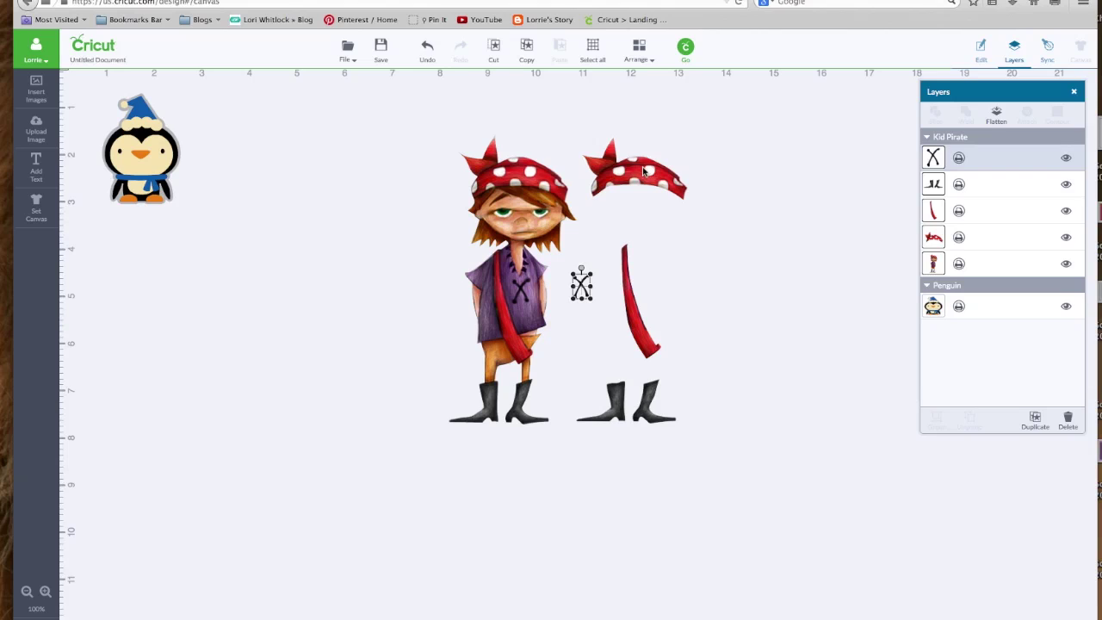
pyautogui.click(557, 139)
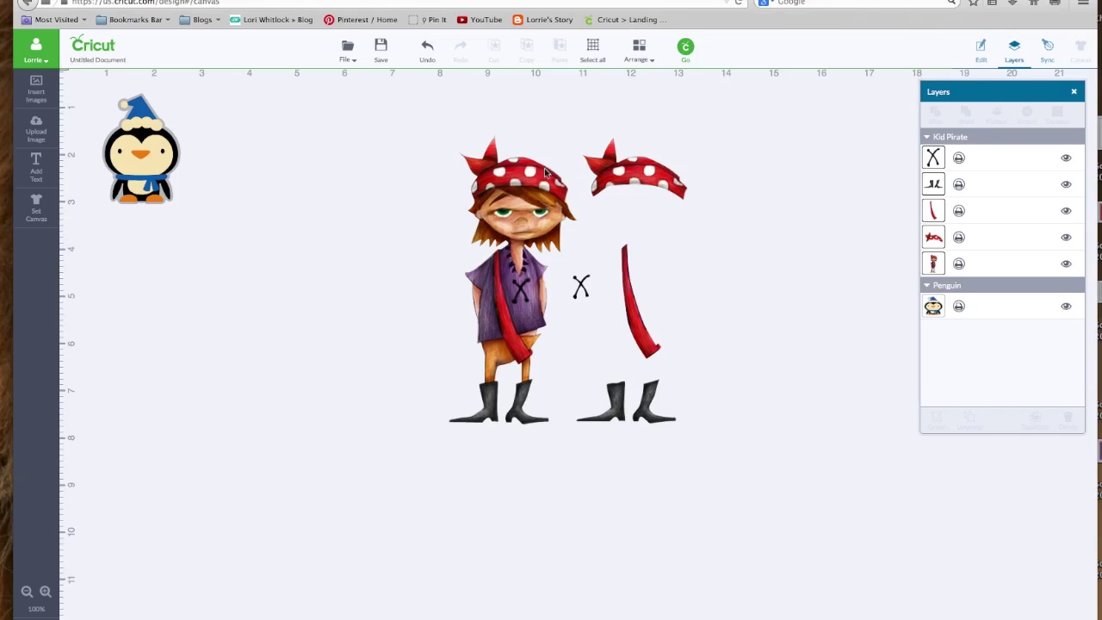
# Place the sash, X lacing, boots and bandana onto the pirate figure.
pyautogui.moveTo(651, 355); pyautogui.dragTo(519, 362)
pyautogui.moveTo(583, 293); pyautogui.dragTo(524, 299)
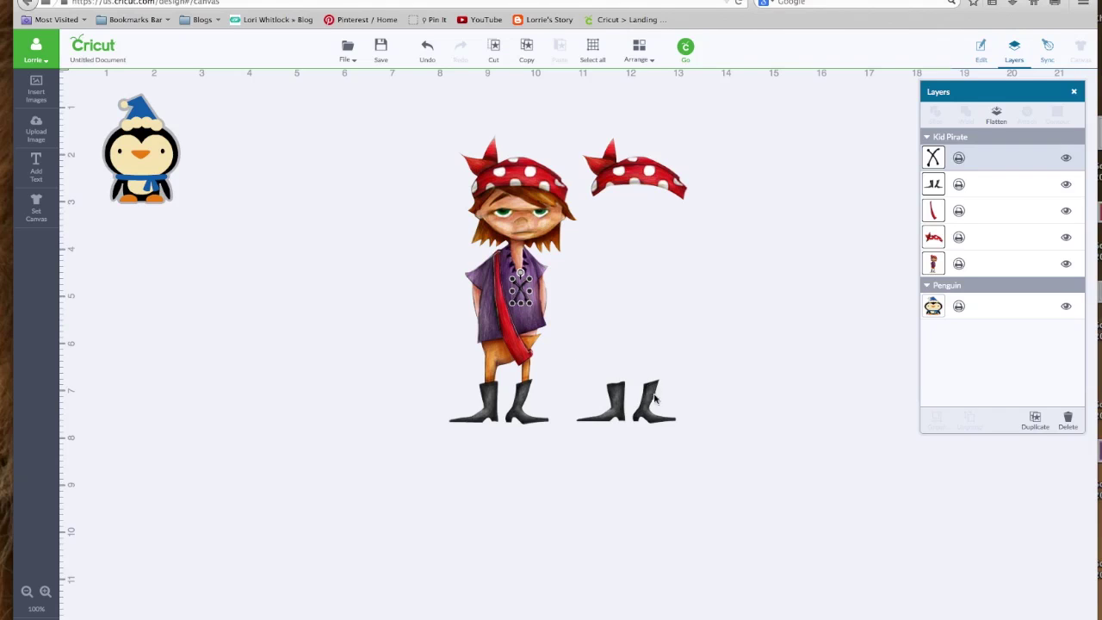
pyautogui.moveTo(657, 399); pyautogui.dragTo(530, 395)
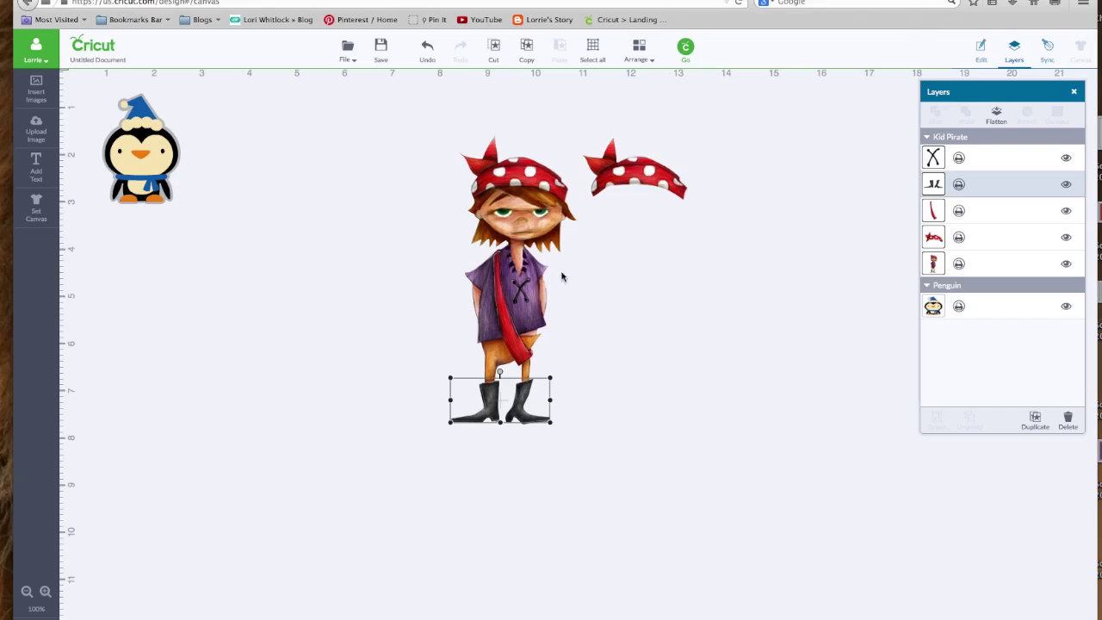
pyautogui.moveTo(660, 178); pyautogui.dragTo(535, 177)
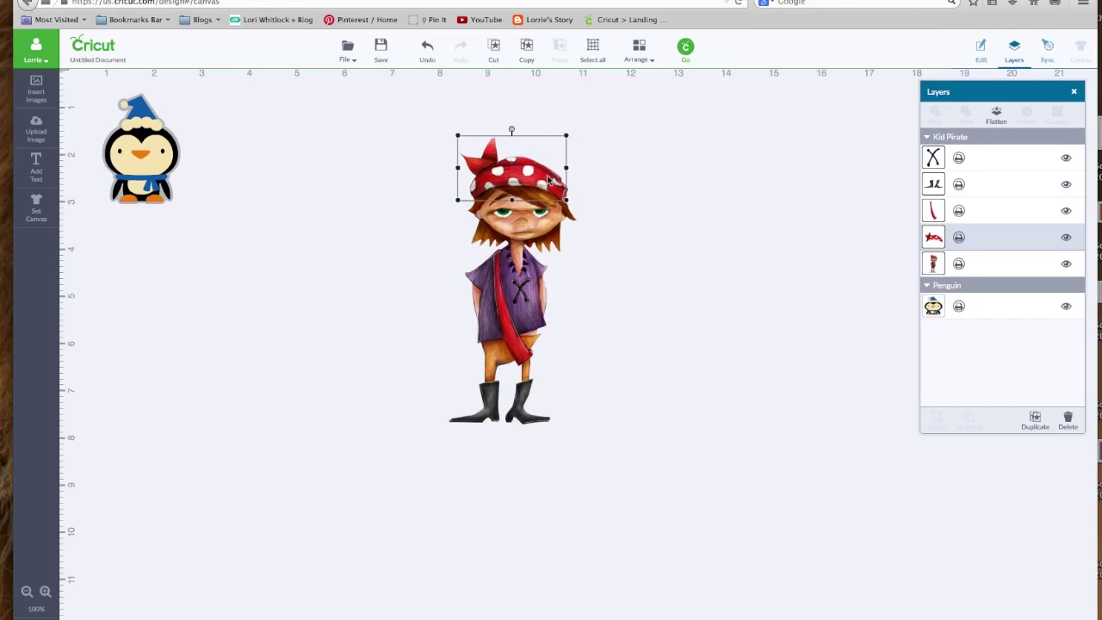
pyautogui.click(671, 185)
# Pull the bandana, sash, boots and X back off, and shift the pirate body left.
pyautogui.moveTo(517, 188); pyautogui.dragTo(634, 188)
pyautogui.moveTo(518, 303); pyautogui.dragTo(648, 301)
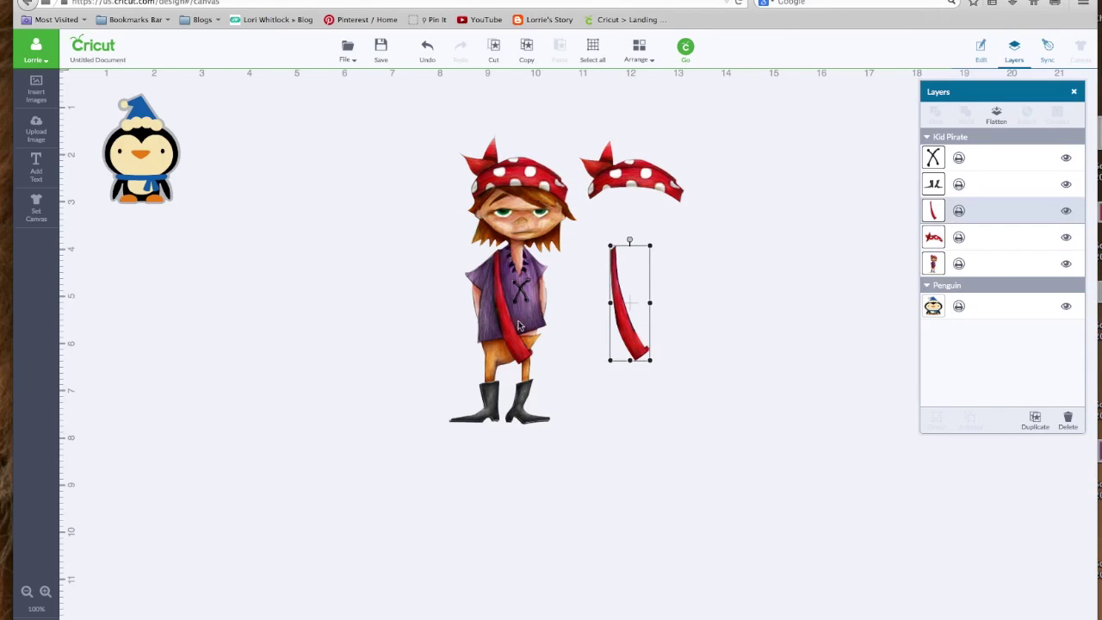
pyautogui.moveTo(521, 403); pyautogui.dragTo(594, 403)
pyautogui.click(520, 291)
pyautogui.moveTo(519, 291); pyautogui.dragTo(581, 276)
pyautogui.moveTo(537, 185); pyautogui.dragTo(499, 193)
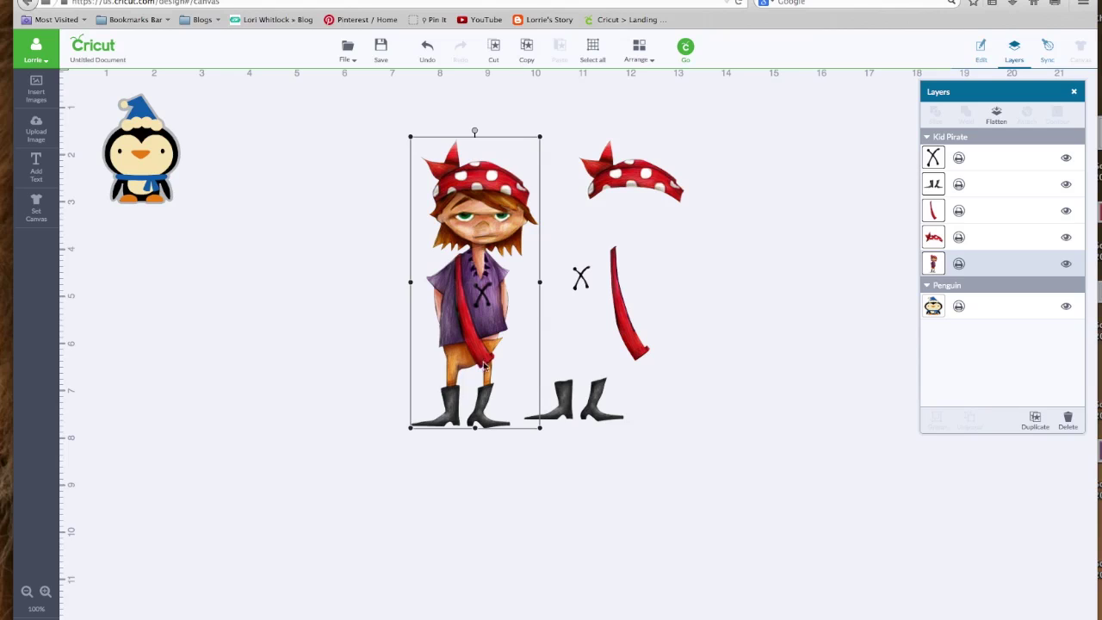
# Undo the recent piece moves until all pieces sit back on the kid pirate.
pyautogui.click(426, 50)
pyautogui.click(426, 50)
pyautogui.click(426, 50)
pyautogui.click(426, 50)
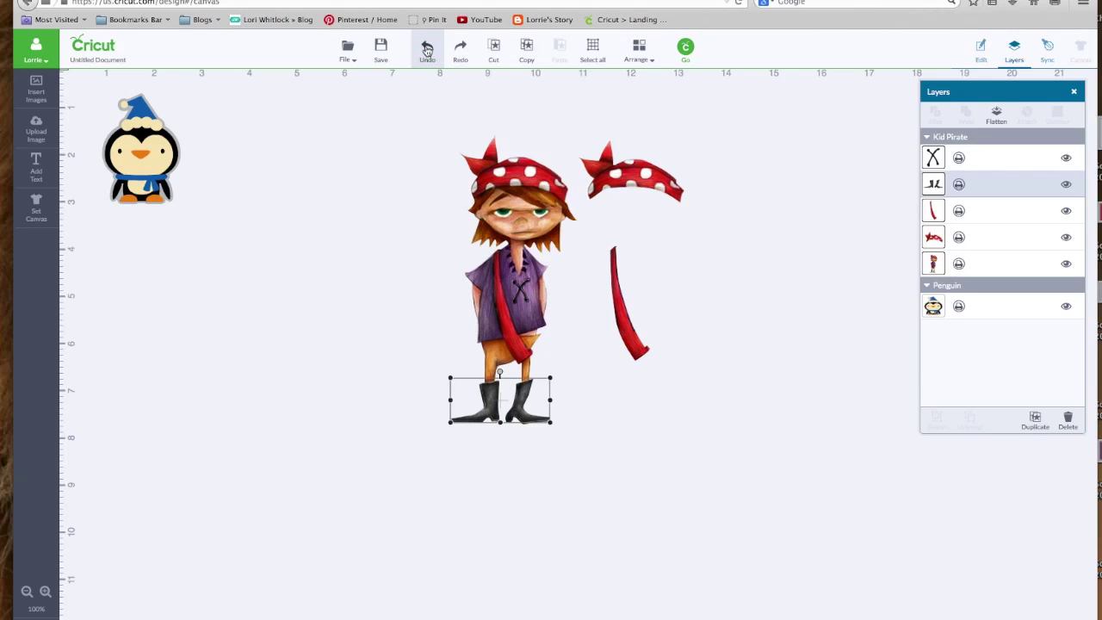
pyautogui.click(426, 50)
pyautogui.click(426, 50)
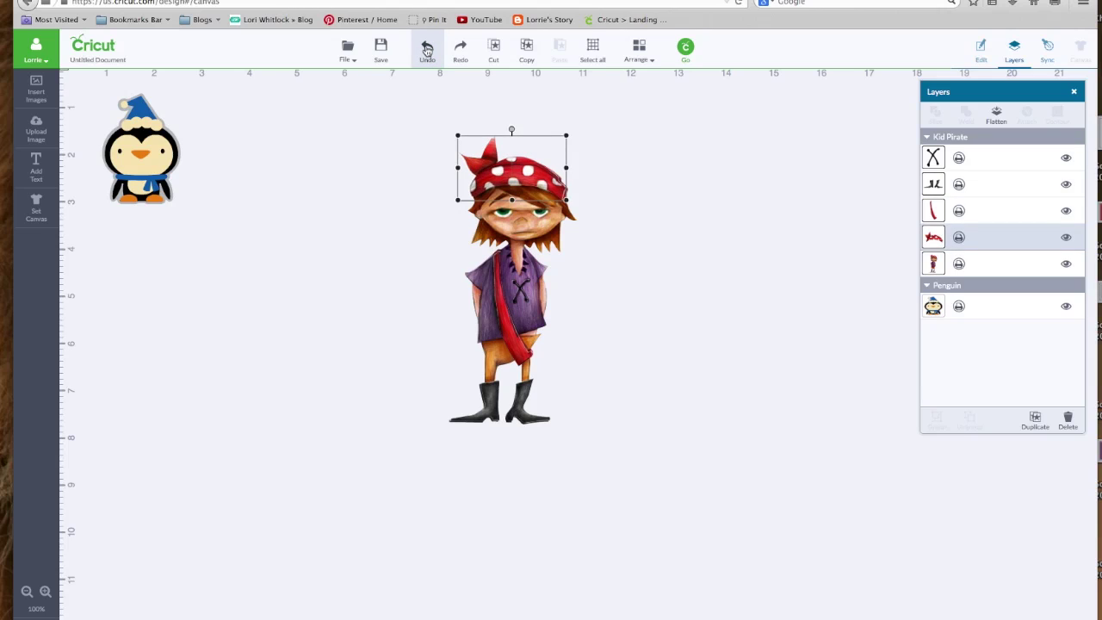
pyautogui.click(426, 50)
pyautogui.click(426, 50)
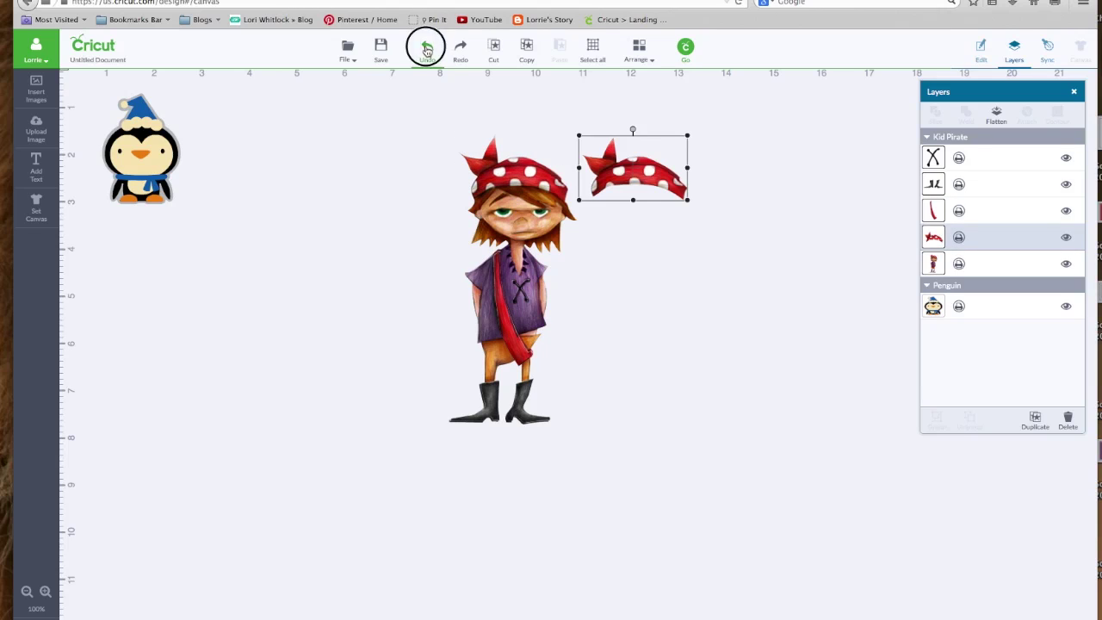
pyautogui.click(426, 50)
pyautogui.click(426, 50)
pyautogui.click(426, 50)
pyautogui.click(426, 50)
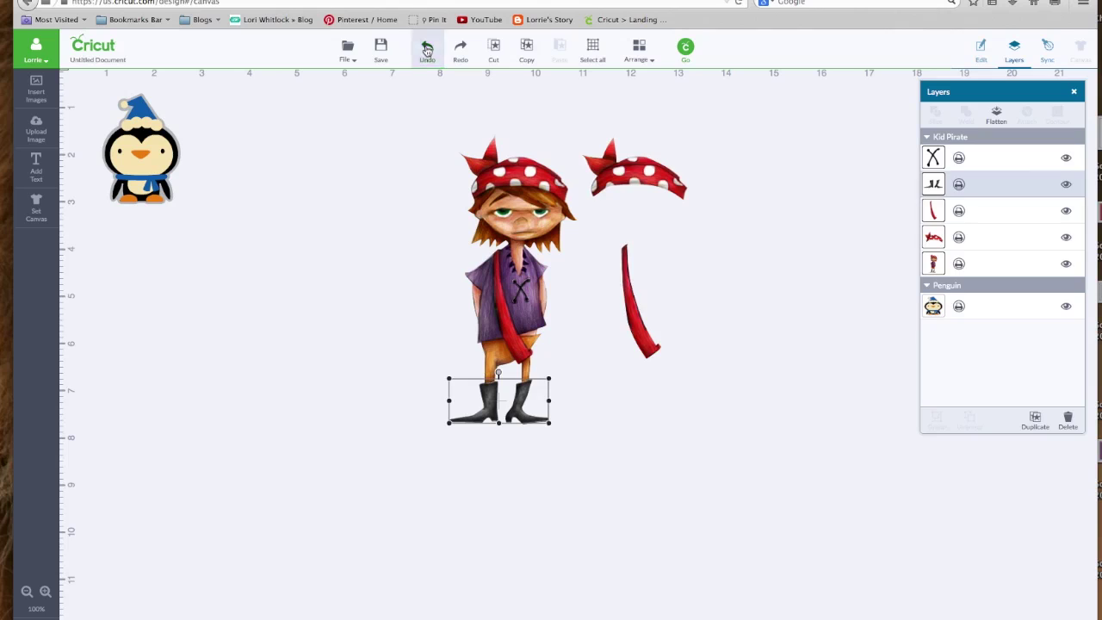
pyautogui.click(426, 50)
pyautogui.click(426, 50)
pyautogui.click(426, 50)
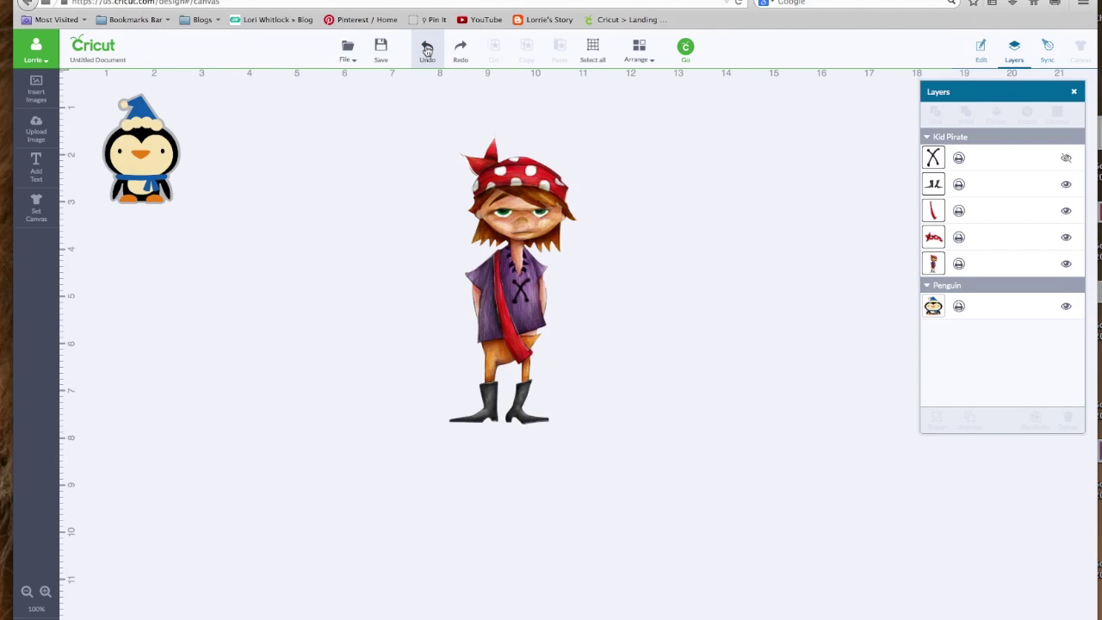
# Unhide the X layer and flatten all kid pirate pieces into one printable image.
pyautogui.click(460, 50)
pyautogui.scroll(-1, 783, 228)
pyautogui.moveTo(406, 121); pyautogui.dragTo(654, 467)
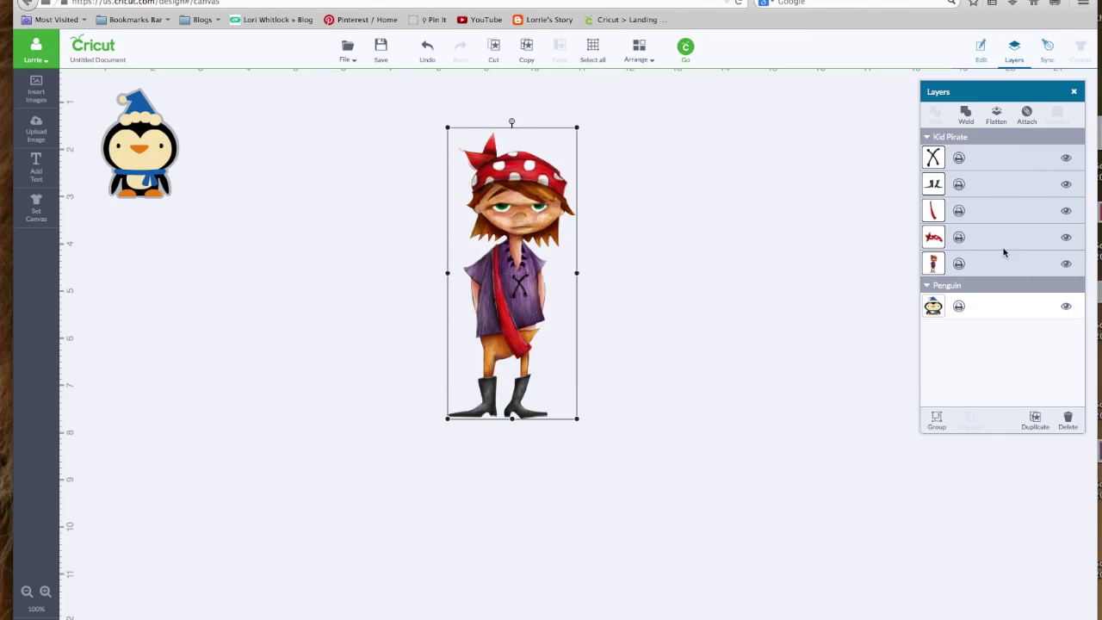
pyautogui.click(995, 117)
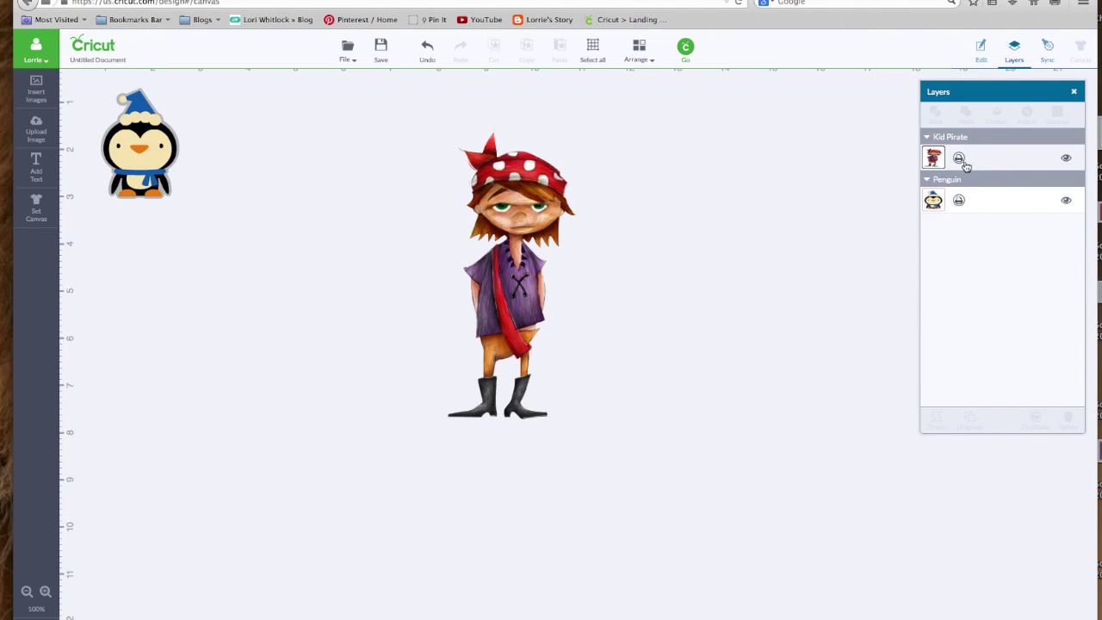
# Shrink the flattened pirate and set it level beside the penguin.
pyautogui.click(523, 229)
pyautogui.moveTo(577, 128); pyautogui.dragTo(494, 233)
pyautogui.moveTo(464, 344); pyautogui.dragTo(229, 155)
pyautogui.moveTo(242, 203); pyautogui.dragTo(259, 237)
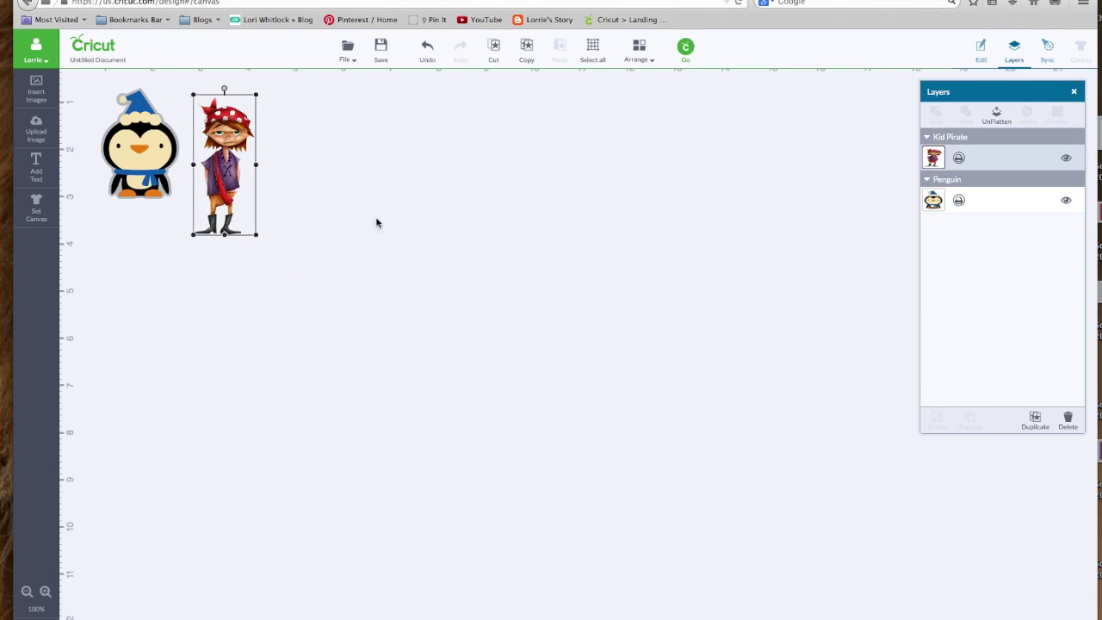
pyautogui.click(145, 155)
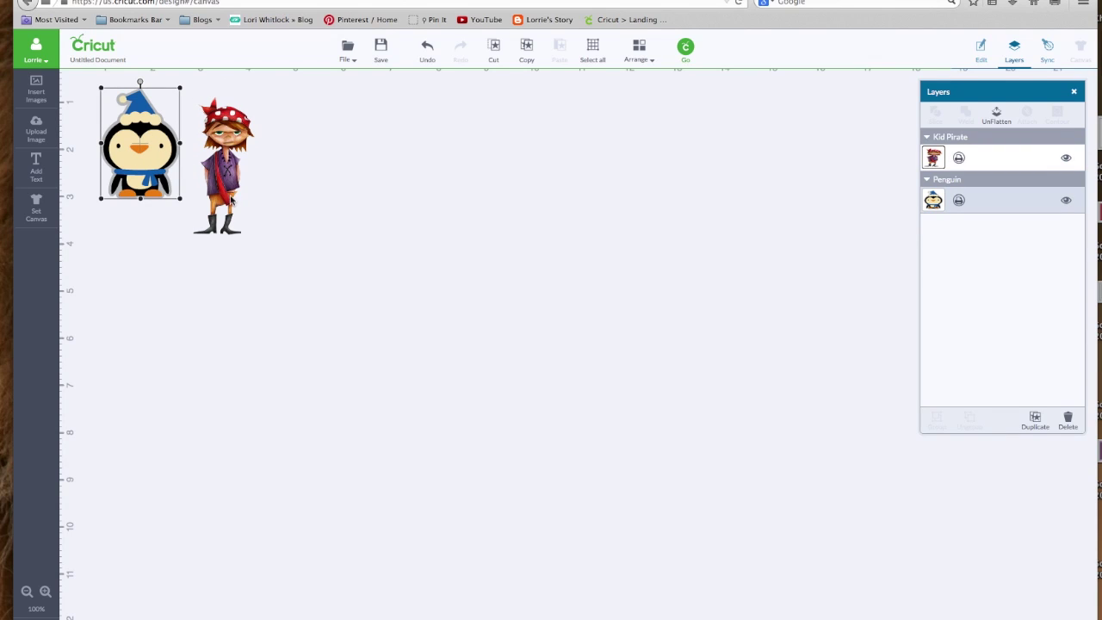
pyautogui.moveTo(229, 193); pyautogui.dragTo(229, 180)
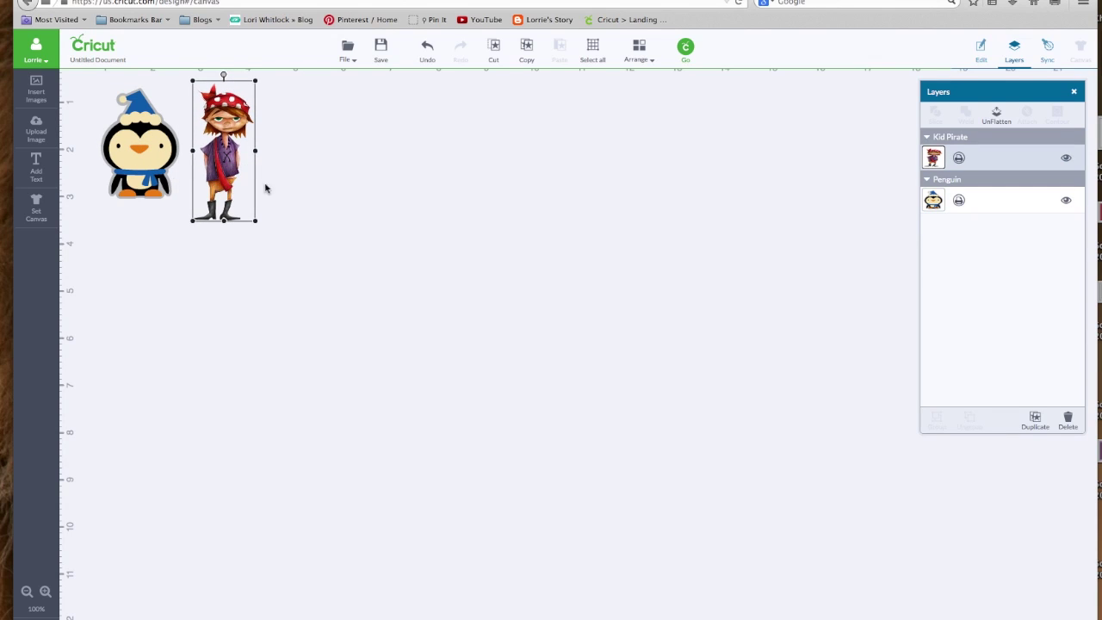
# Load the pink pig image from the Desktop into a basic image upload.
pyautogui.click(36, 131)
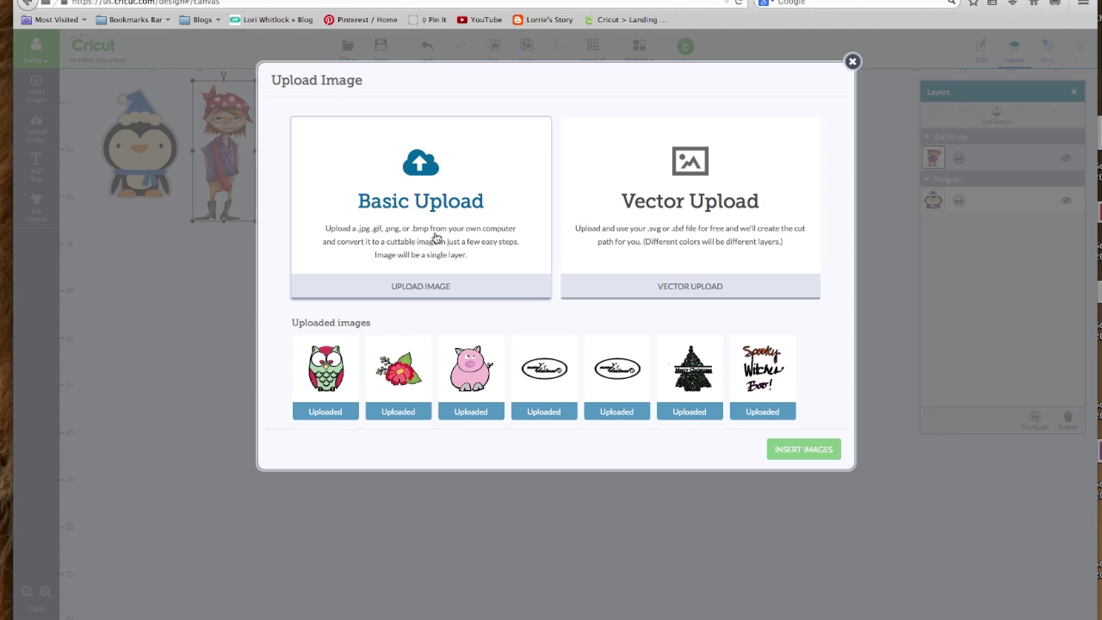
pyautogui.click(448, 291)
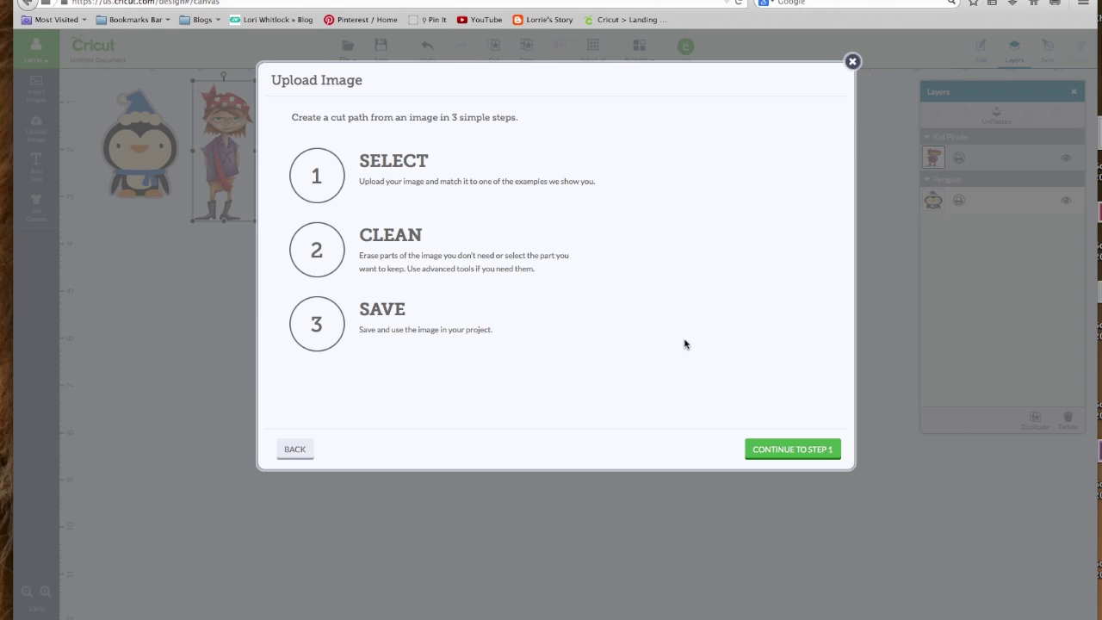
pyautogui.click(812, 448)
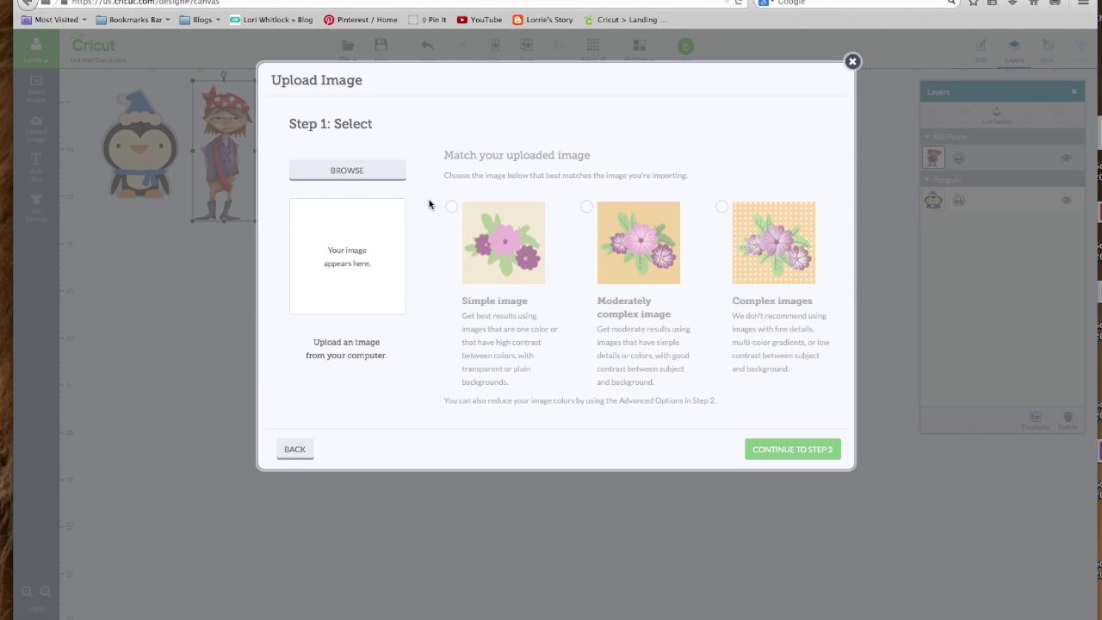
pyautogui.click(361, 175)
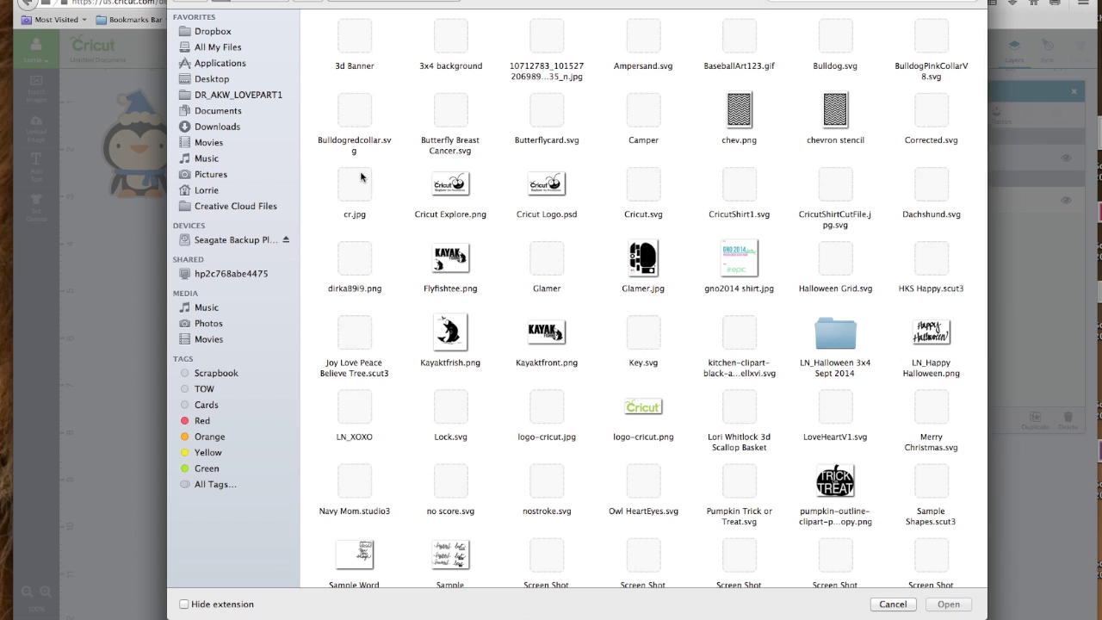
pyautogui.click(212, 80)
pyautogui.click(644, 184)
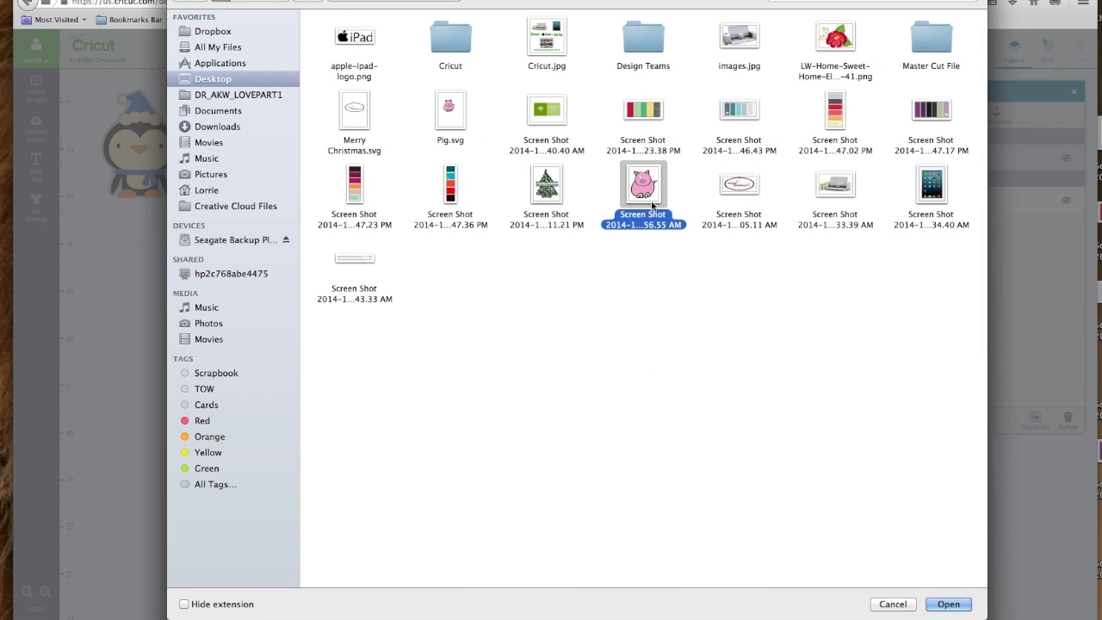
pyautogui.click(953, 605)
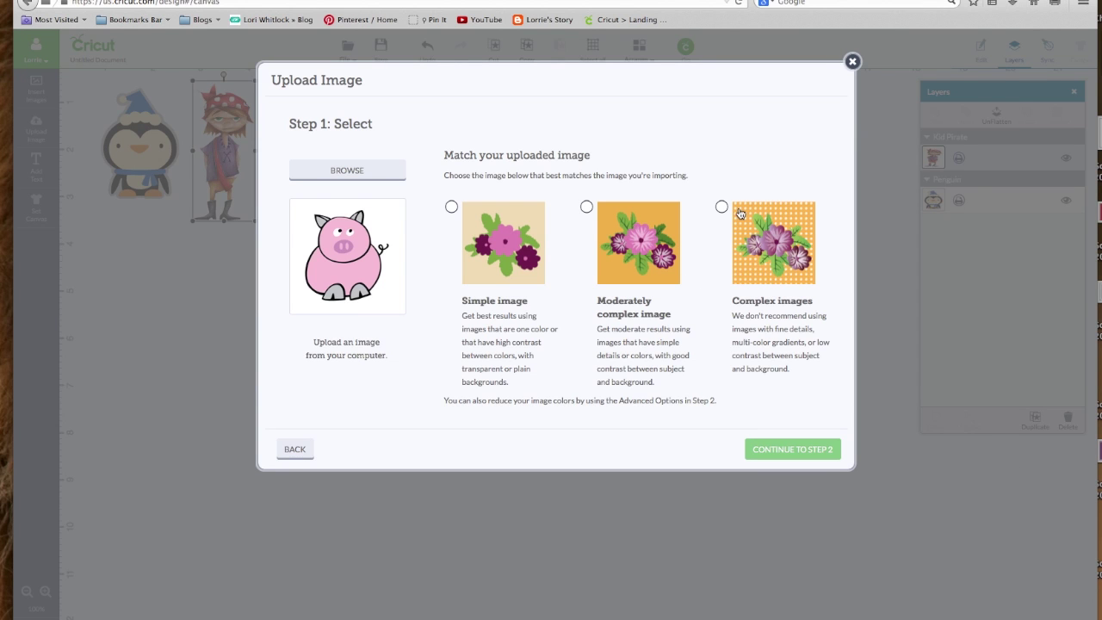
# Mark the pig as a complex image and preview its cut outline during cleanup.
pyautogui.click(722, 209)
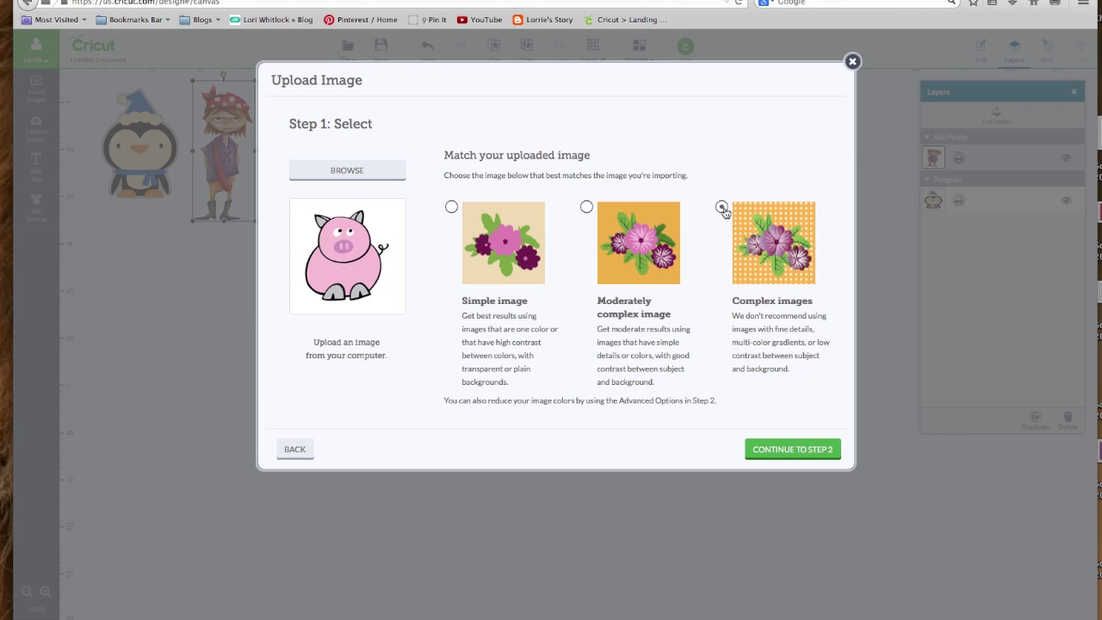
pyautogui.click(785, 453)
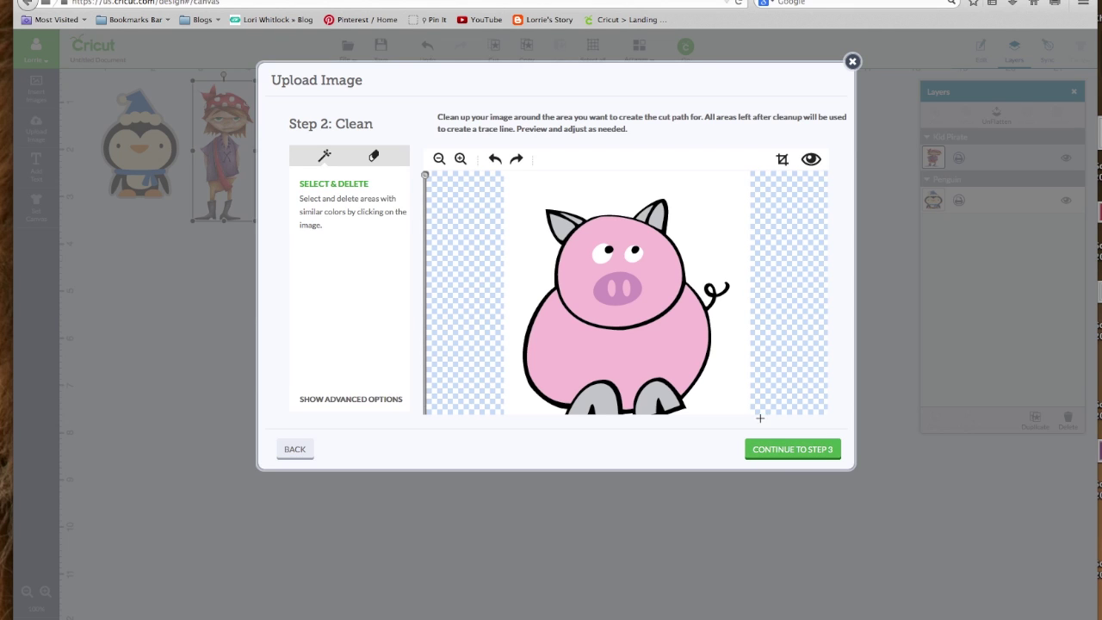
pyautogui.click(439, 159)
pyautogui.click(438, 160)
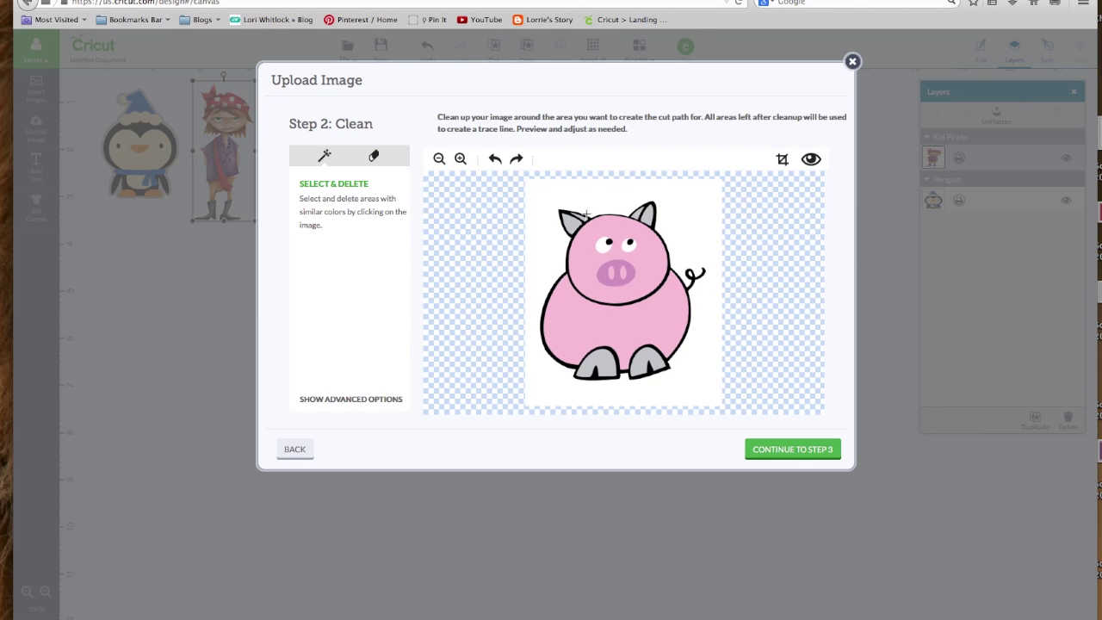
pyautogui.click(811, 159)
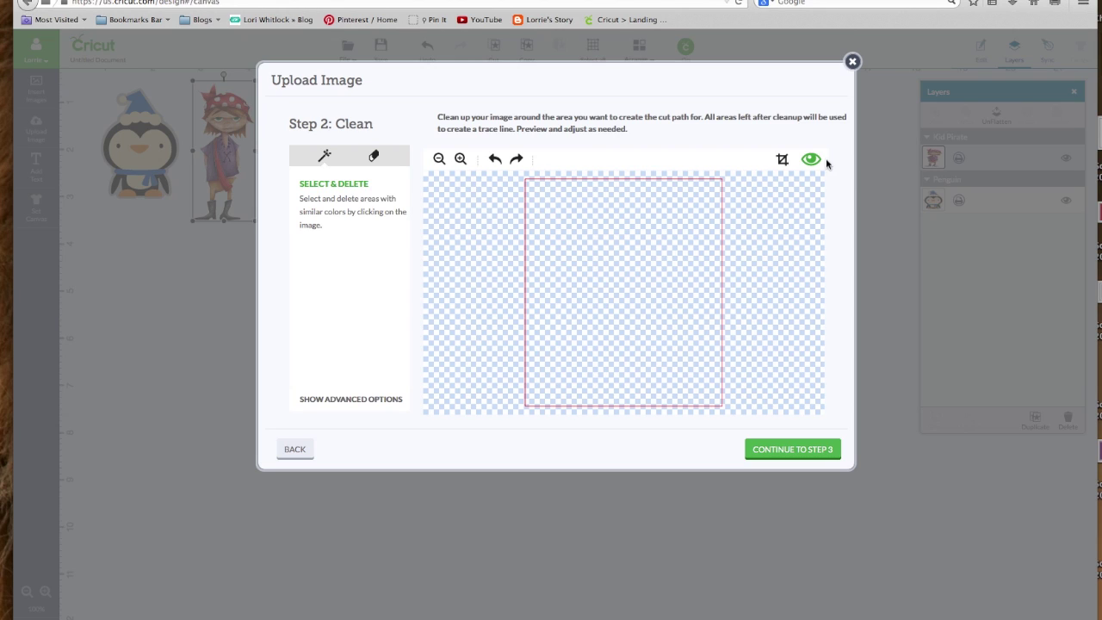
pyautogui.click(811, 160)
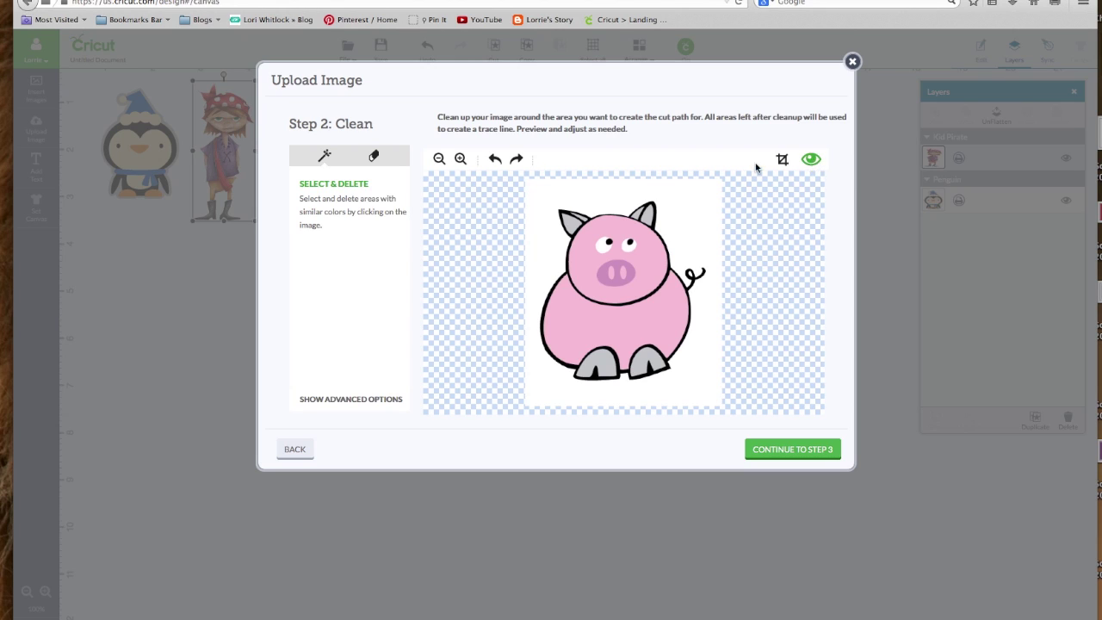
# Remove the white background by colour and recheck the pig's cut-path outline.
pyautogui.click(324, 156)
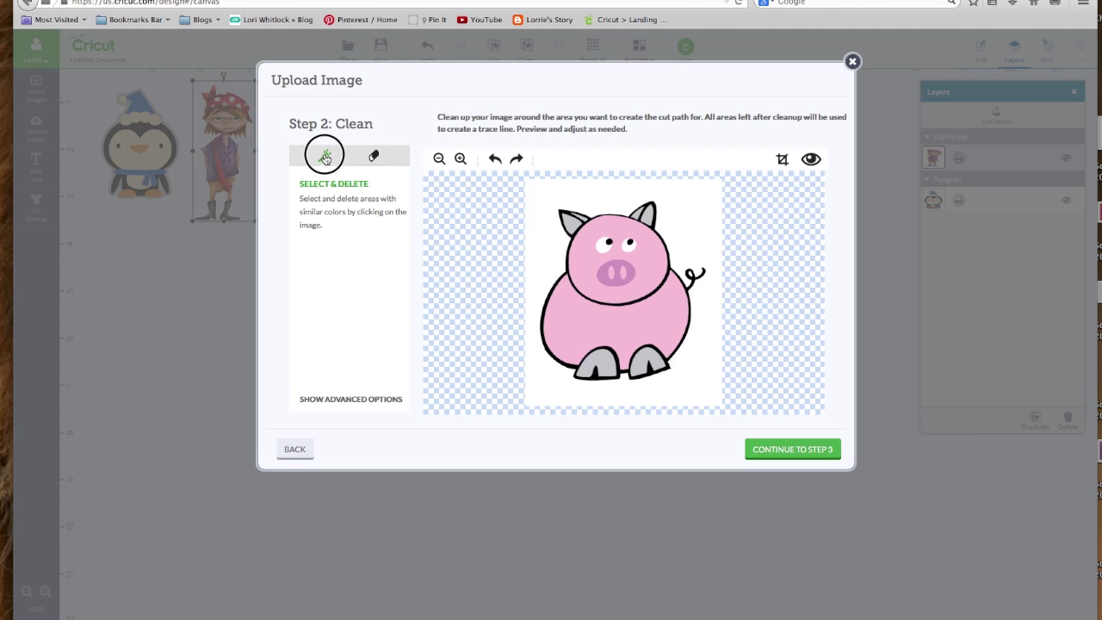
pyautogui.click(560, 186)
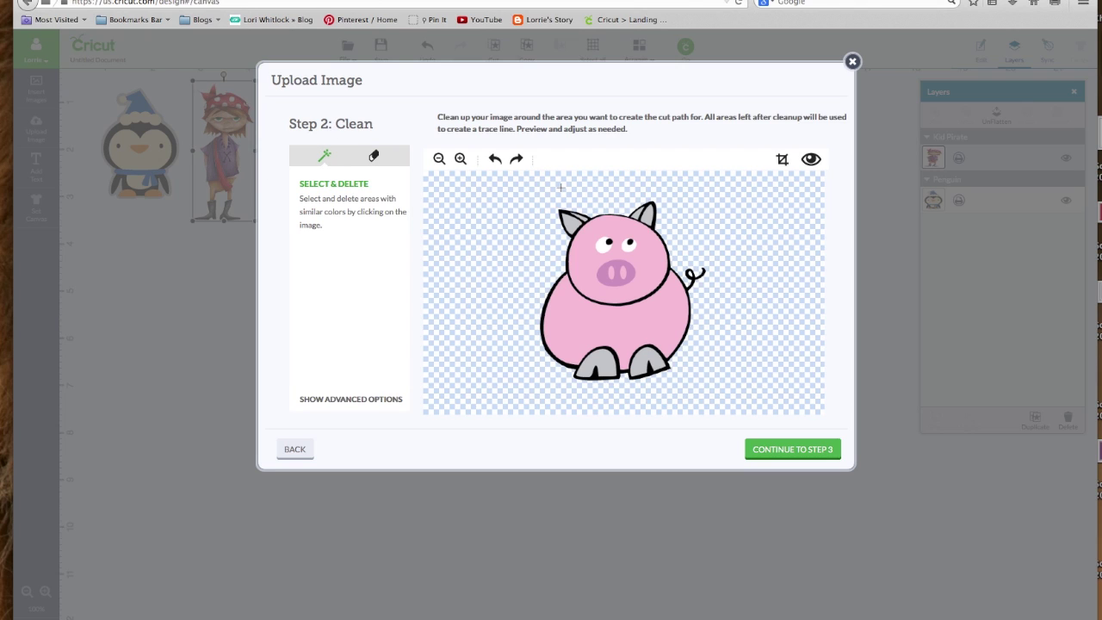
pyautogui.click(811, 162)
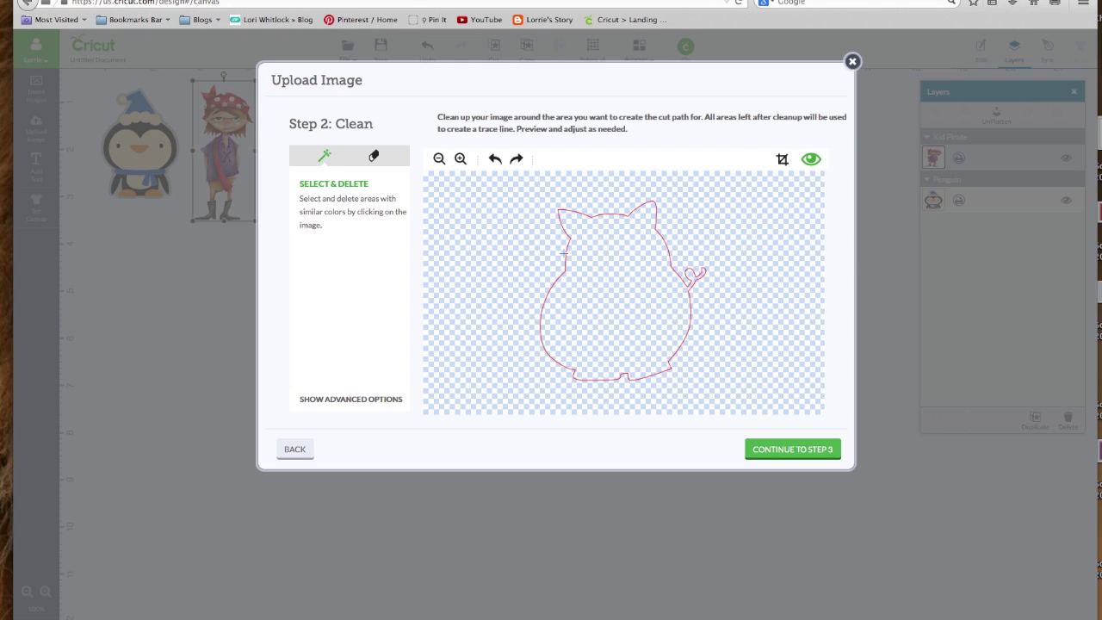
pyautogui.click(810, 159)
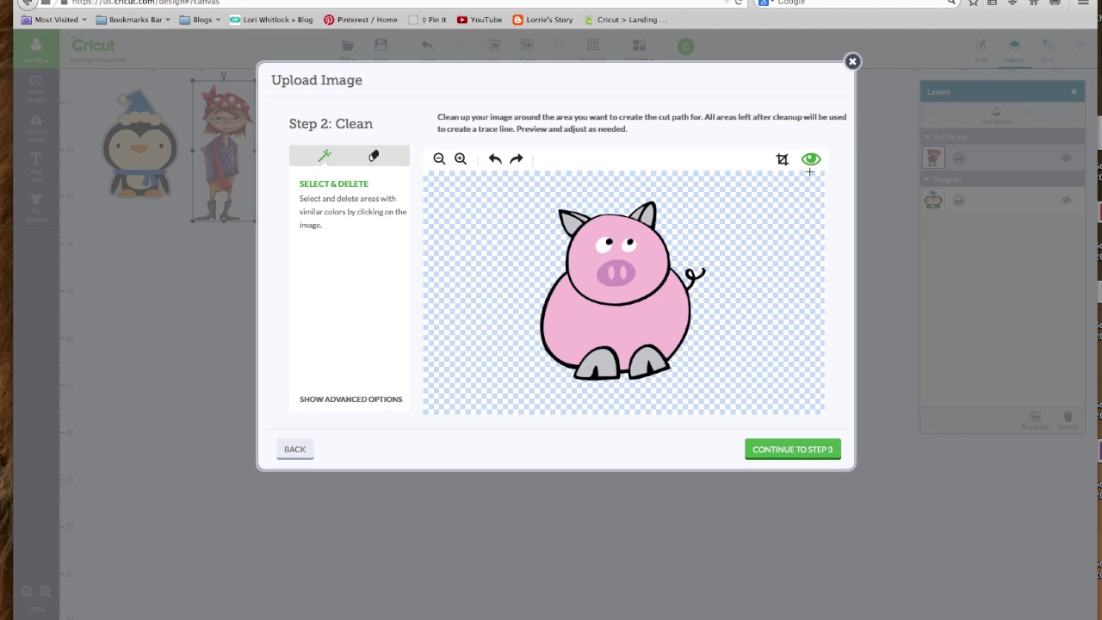
# Keep 'Preserve original image within shape' on and save the pig upload.
pyautogui.click(791, 452)
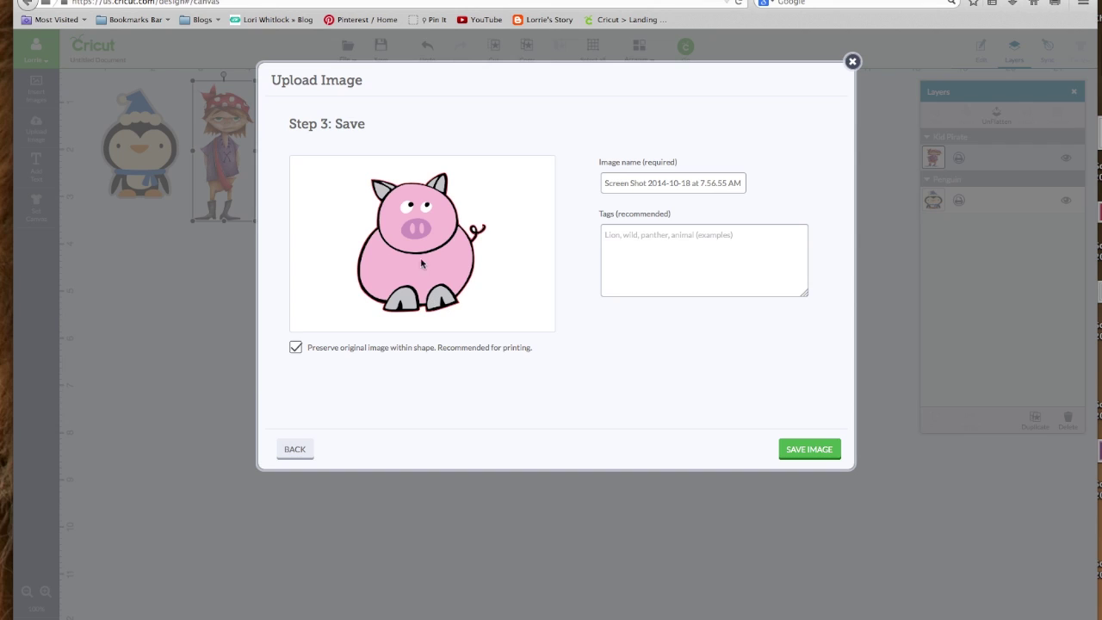
pyautogui.click(295, 348)
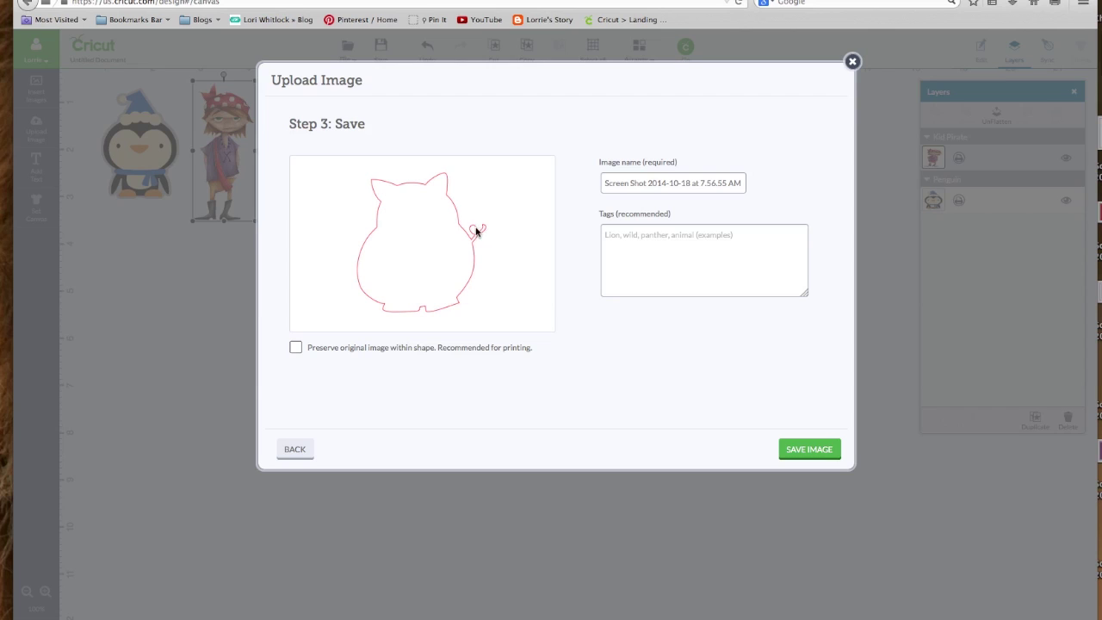
pyautogui.click(297, 349)
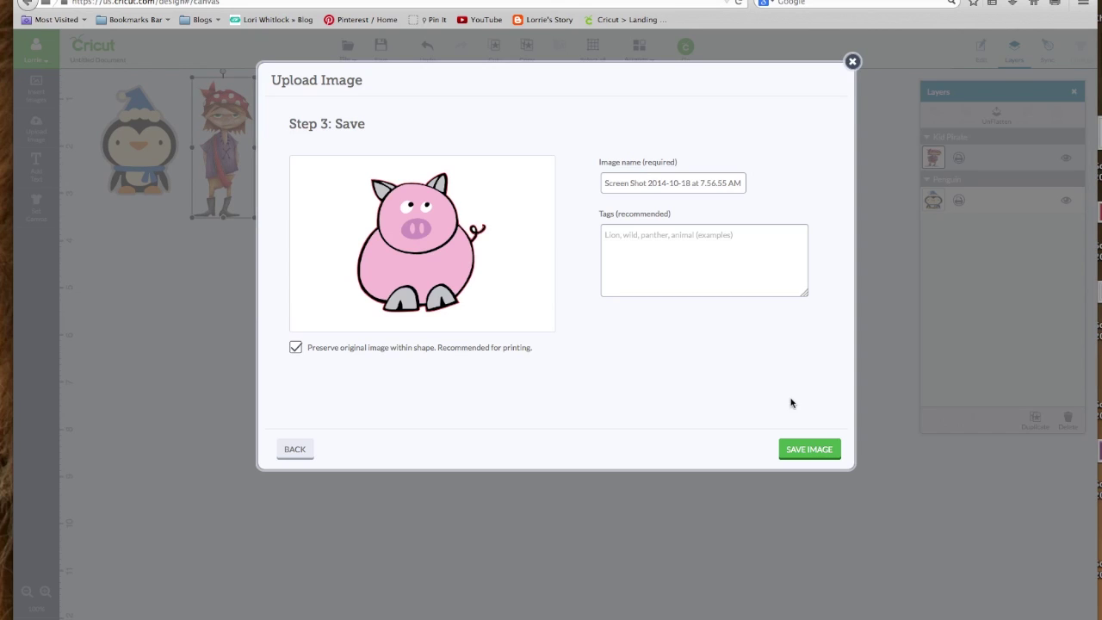
pyautogui.click(798, 452)
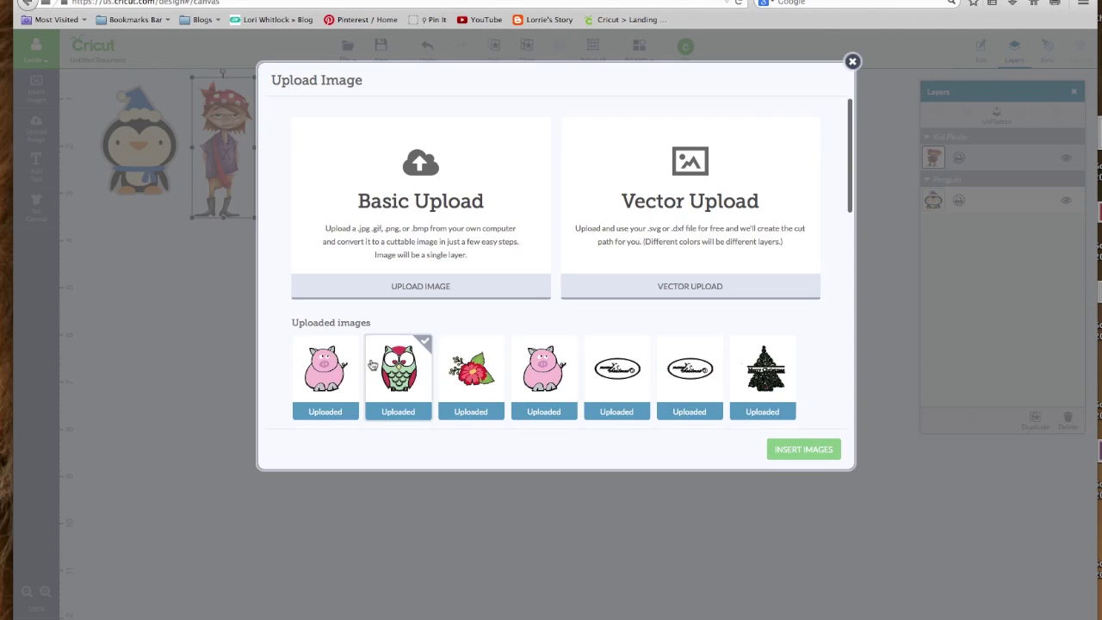
# Insert the uploaded pig onto the canvas and roughly position and size it.
pyautogui.click(353, 360)
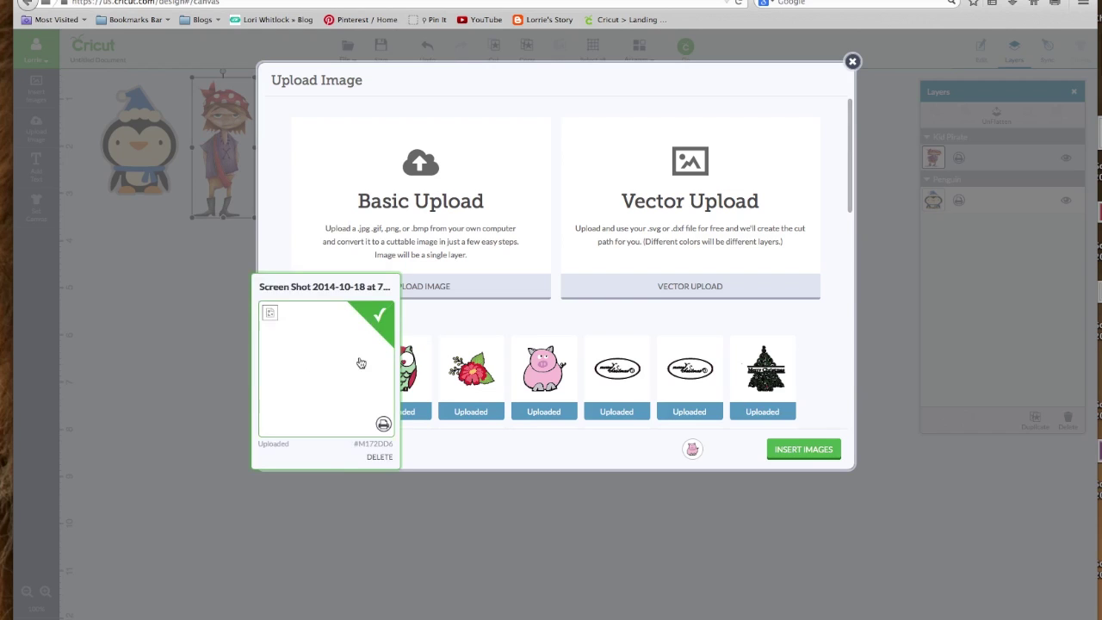
pyautogui.click(796, 454)
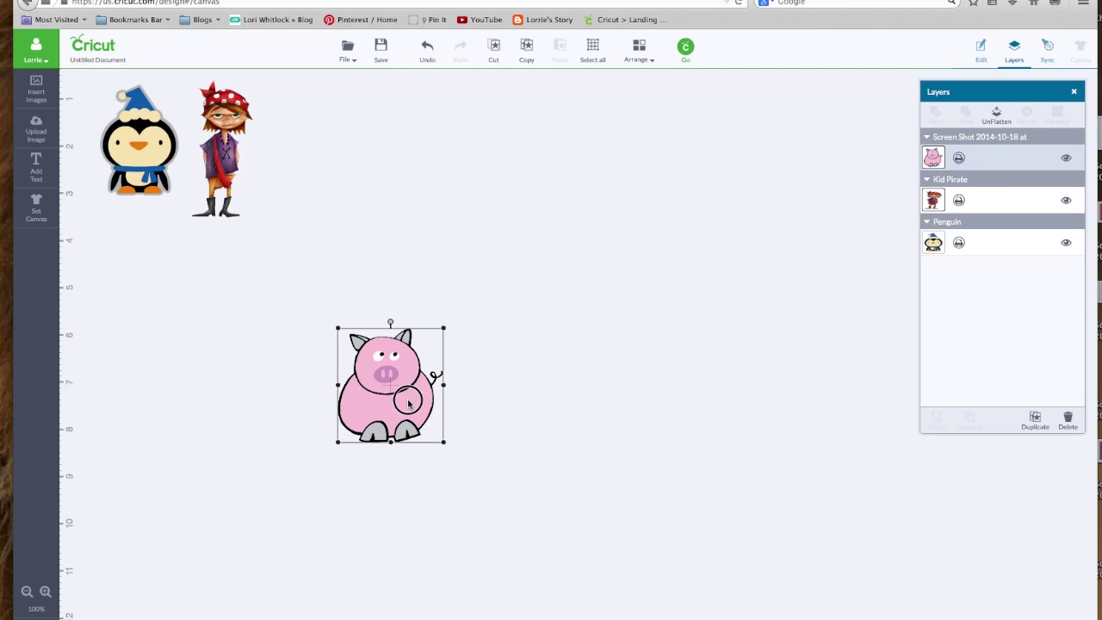
pyautogui.moveTo(410, 398); pyautogui.dragTo(448, 313)
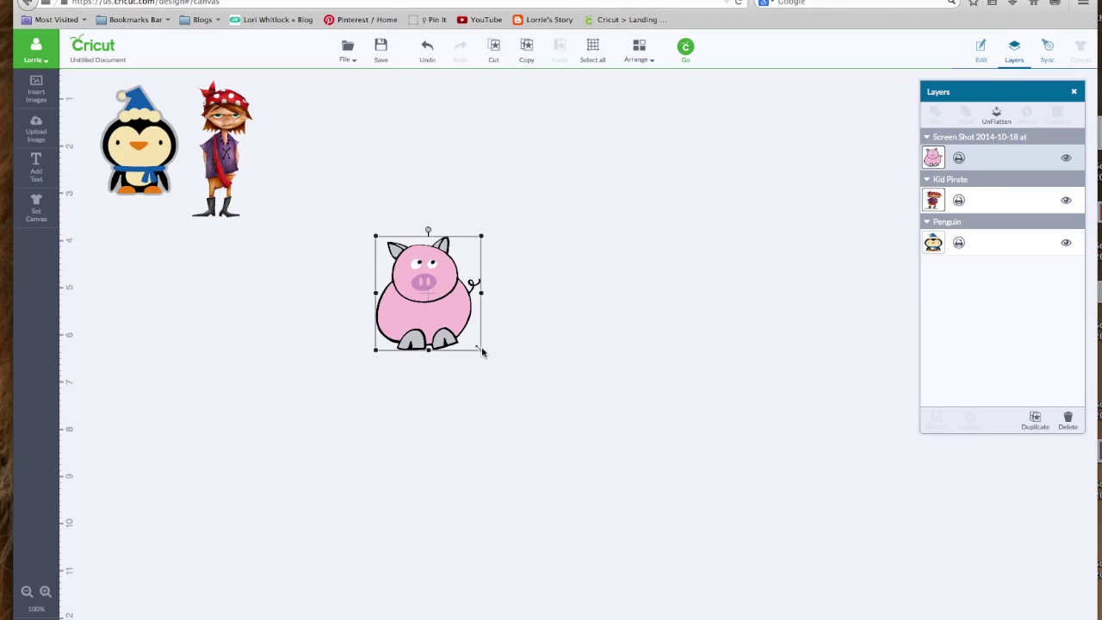
pyautogui.moveTo(481, 354); pyautogui.dragTo(599, 451)
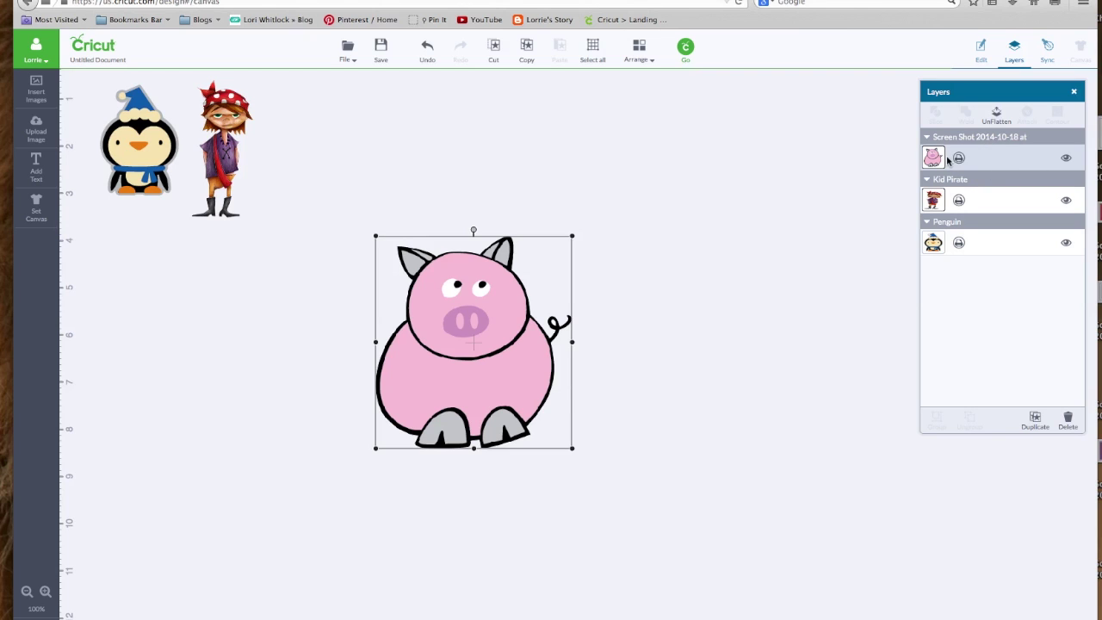
pyautogui.moveTo(476, 291); pyautogui.dragTo(487, 239)
pyautogui.moveTo(580, 185); pyautogui.dragTo(520, 241)
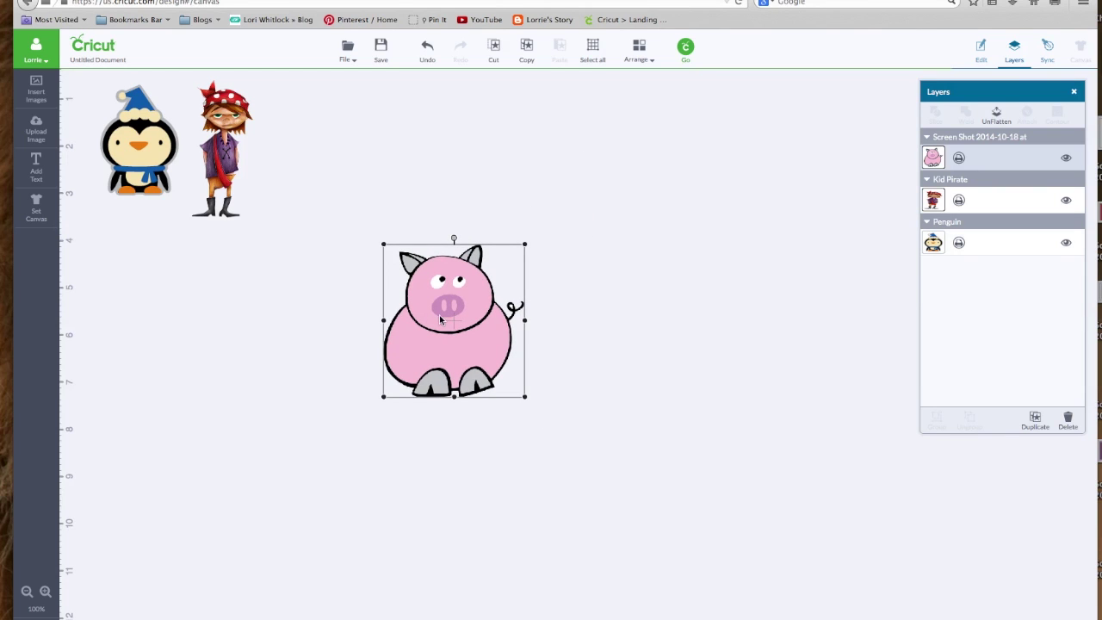
# Unflatten and re-flatten the pig, then shrink it to about 2.19 × 2.37 in.
pyautogui.click(996, 114)
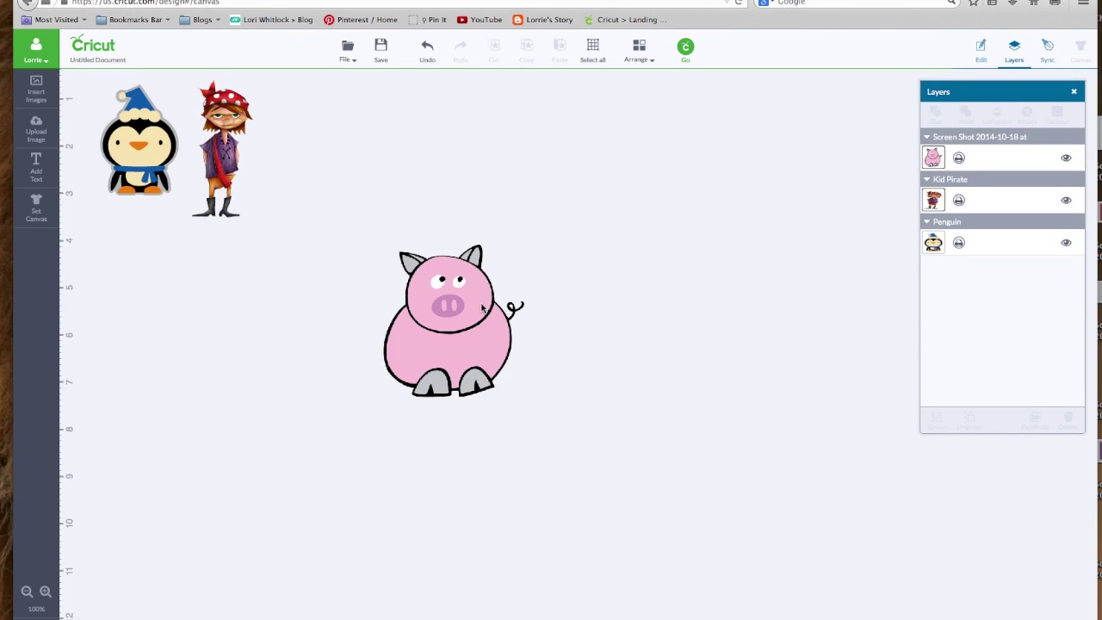
pyautogui.moveTo(482, 305); pyautogui.dragTo(521, 237)
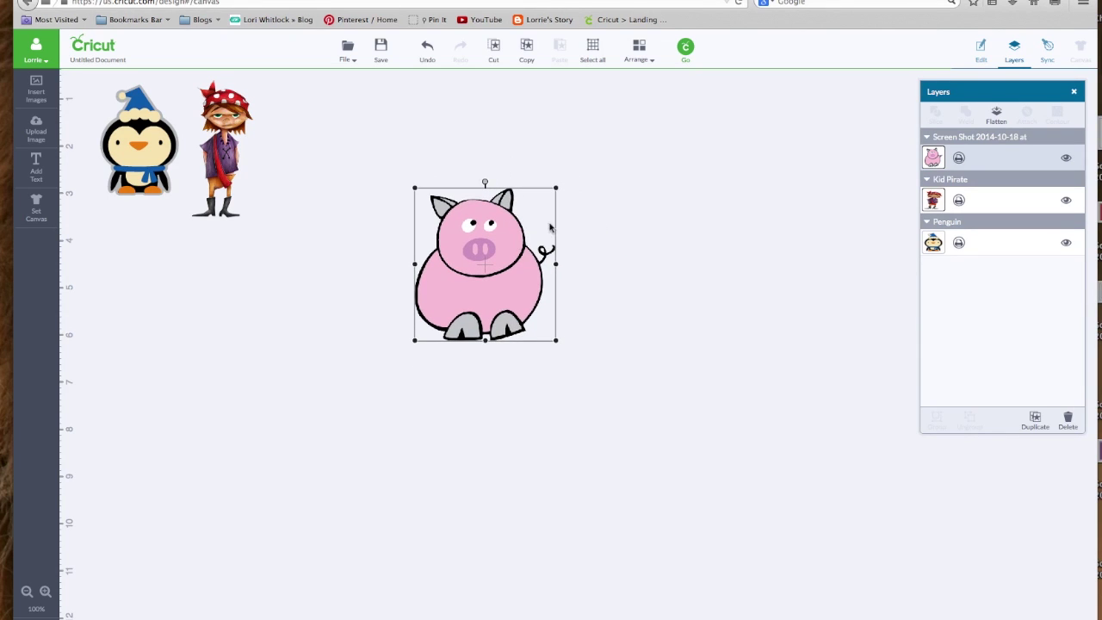
pyautogui.click(996, 113)
pyautogui.moveTo(556, 341); pyautogui.dragTo(521, 328)
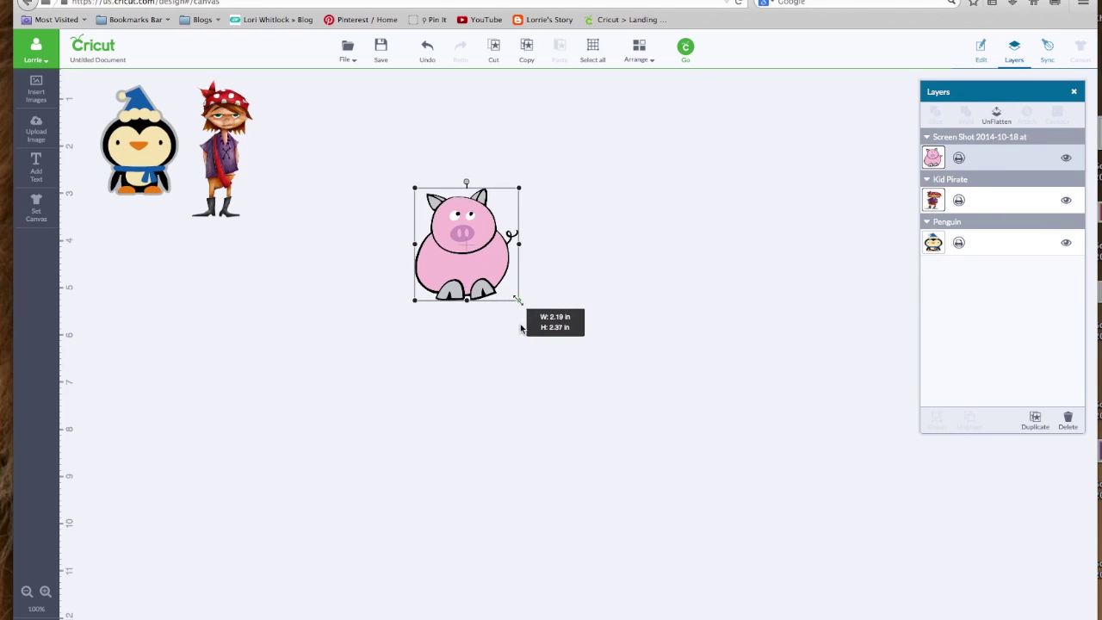
pyautogui.click(959, 159)
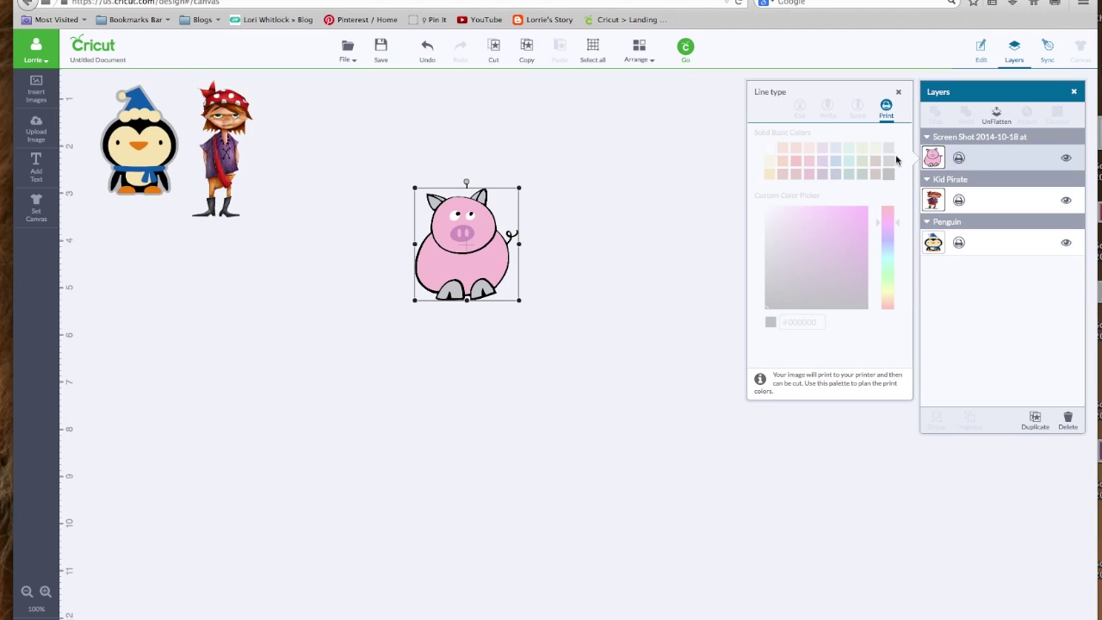
# Try the Cut, Write and Score line types on the pig, then return it to Print.
pyautogui.click(628, 222)
pyautogui.click(1006, 162)
pyautogui.click(995, 118)
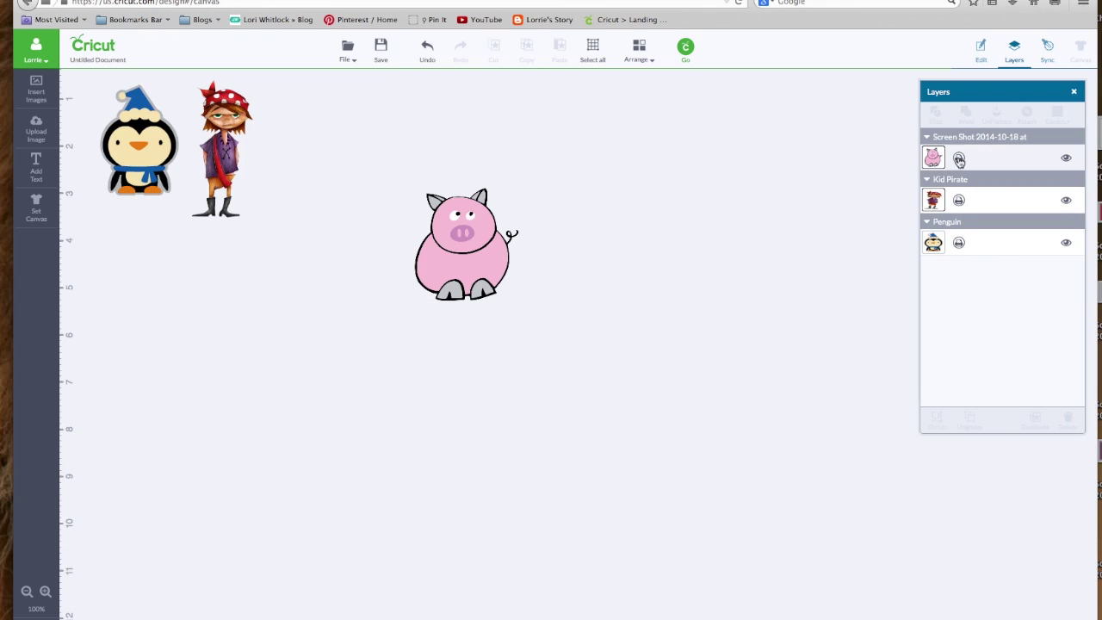
pyautogui.click(958, 158)
pyautogui.click(799, 107)
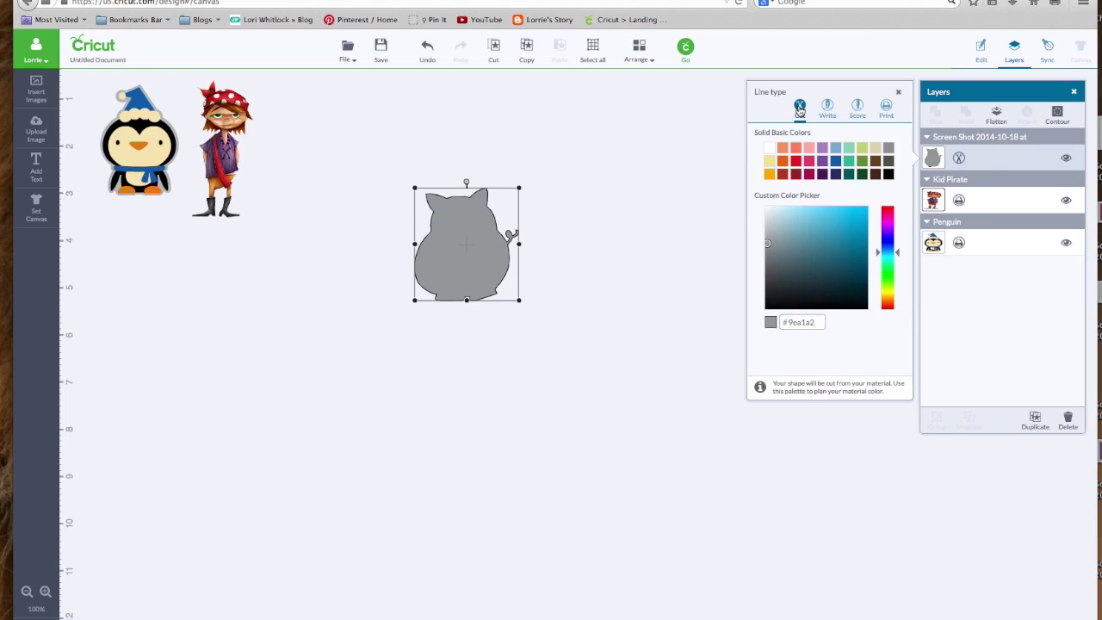
pyautogui.click(827, 107)
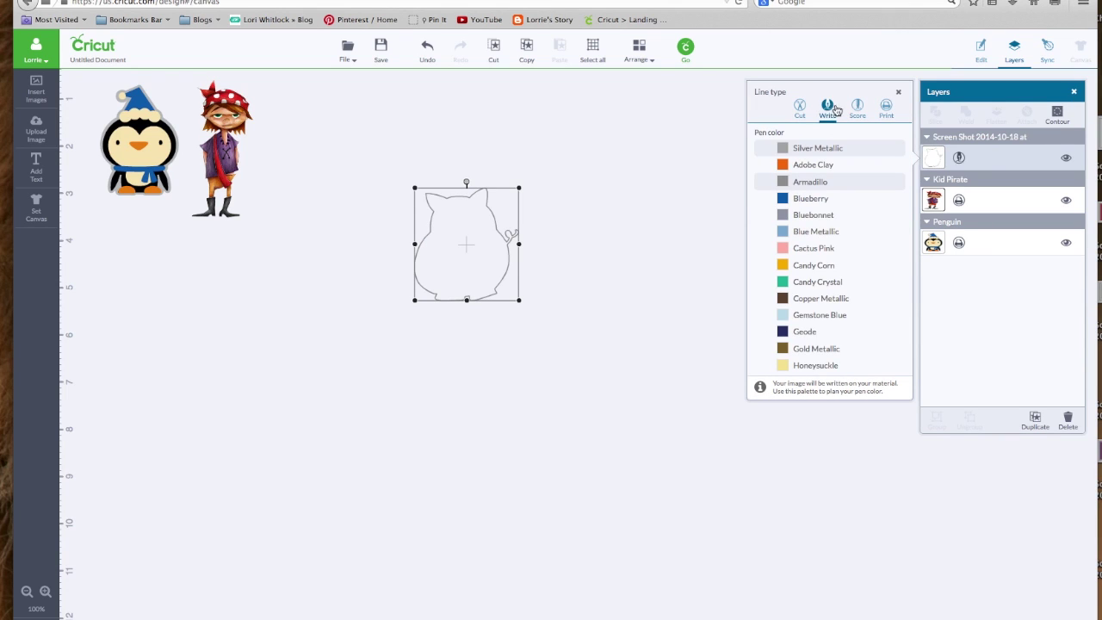
pyautogui.click(857, 107)
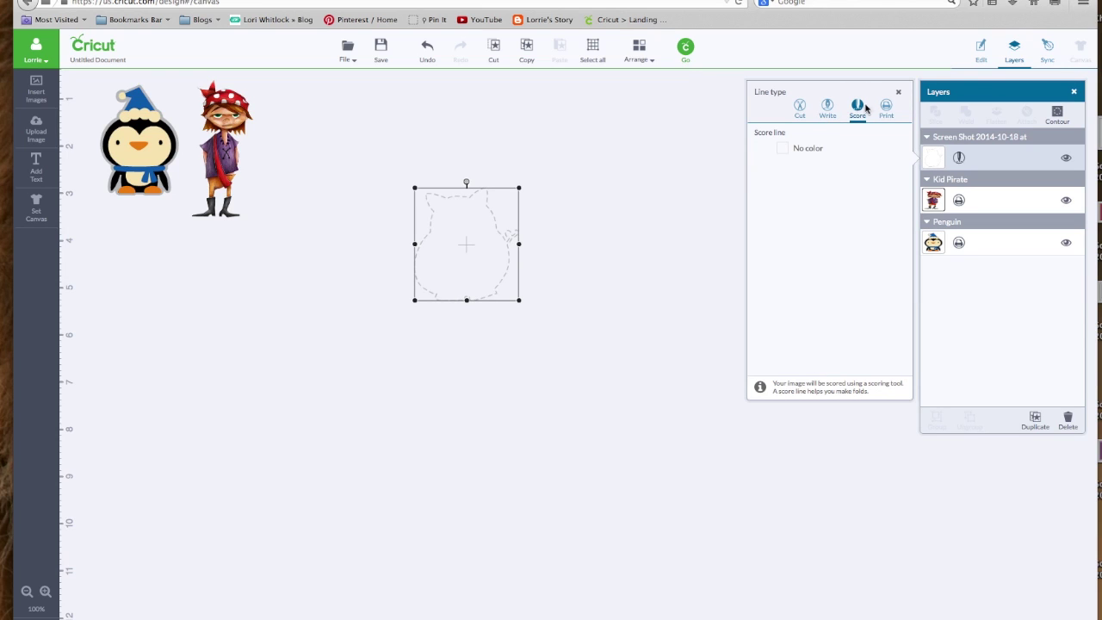
pyautogui.click(887, 107)
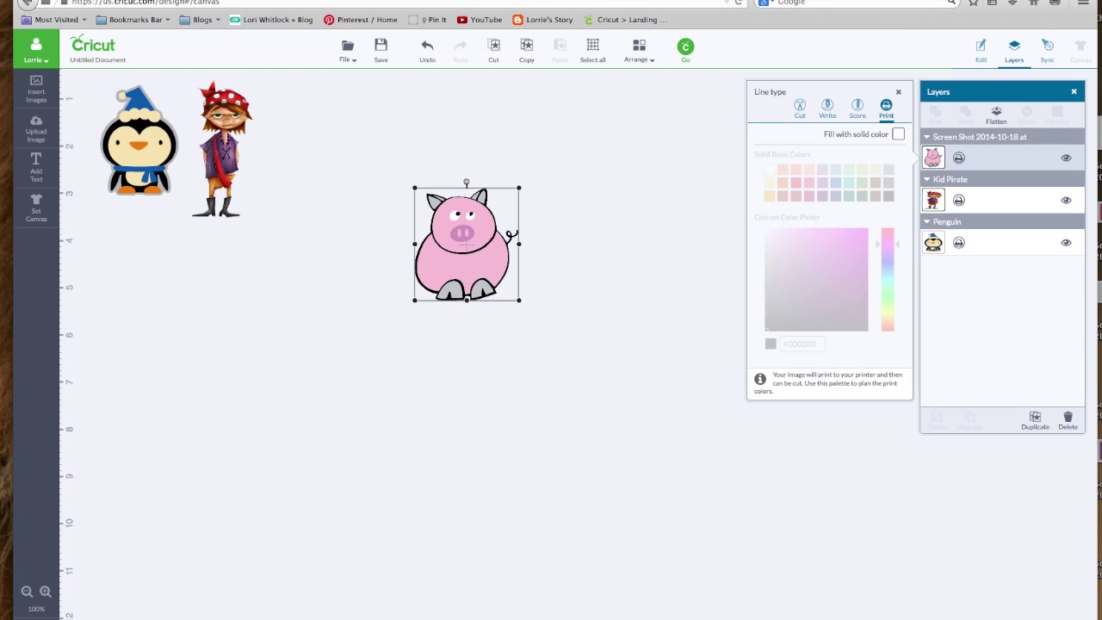
pyautogui.click(996, 115)
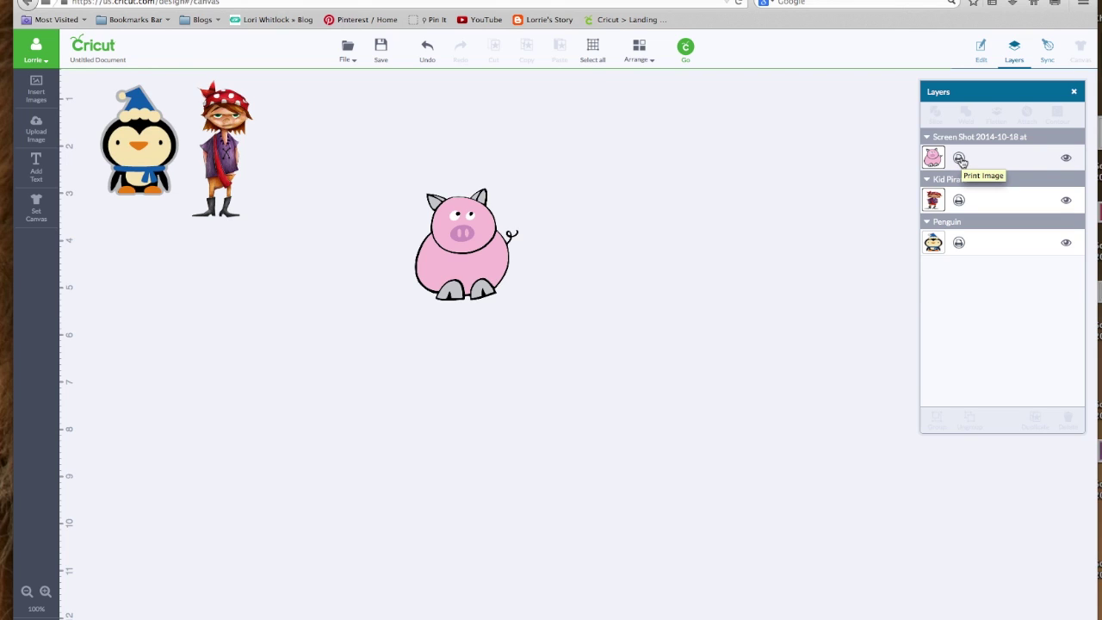
# Shrink the pig and move it into the top row beside the kid pirate.
pyautogui.click(482, 271)
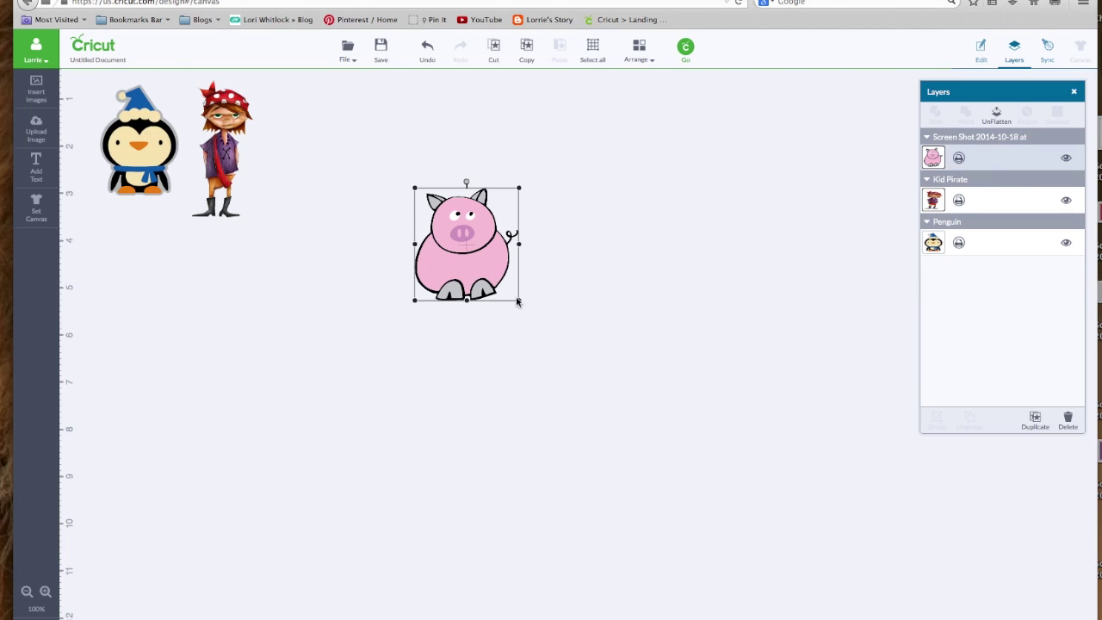
pyautogui.moveTo(519, 300); pyautogui.dragTo(494, 287)
pyautogui.moveTo(407, 200); pyautogui.dragTo(267, 107)
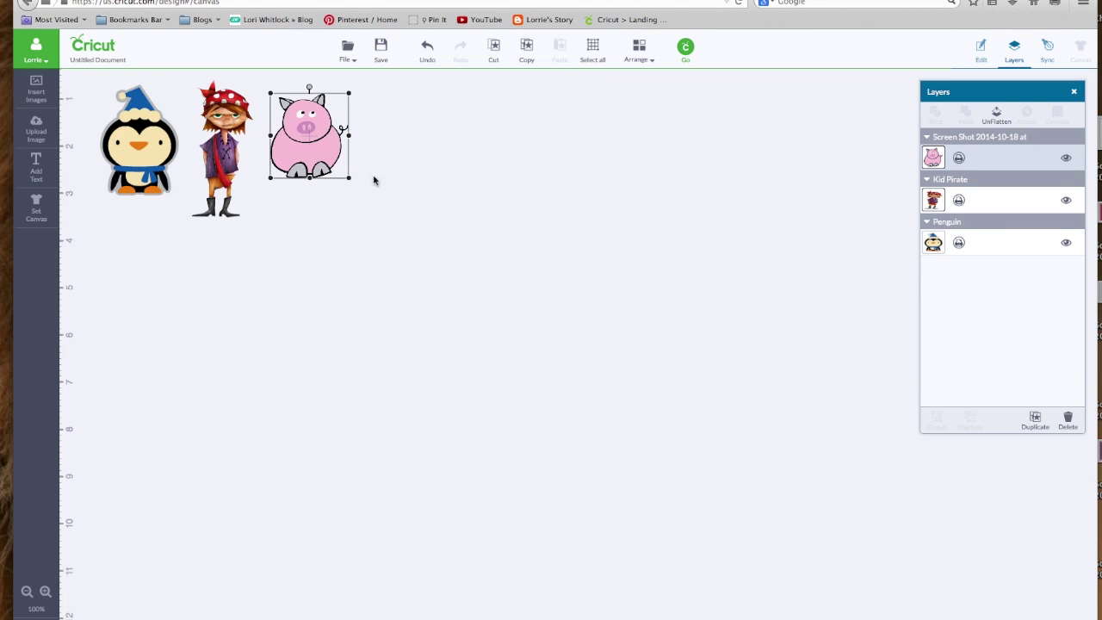
pyautogui.click(31, 128)
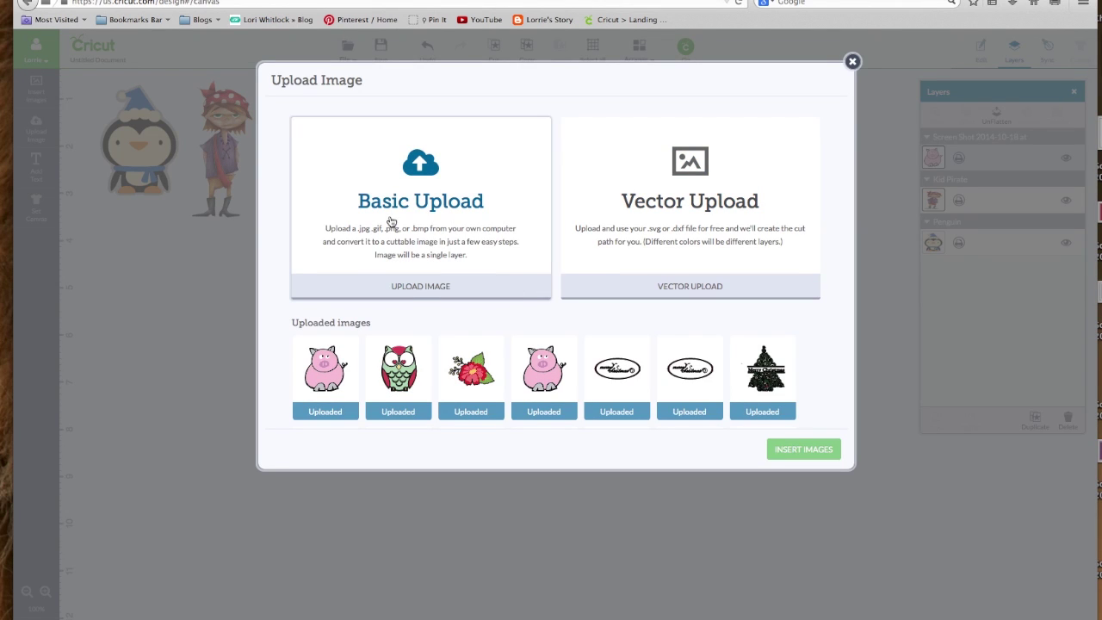
# Load the red flower PNG from the Desktop into Step 1 of a basic upload.
pyautogui.click(412, 288)
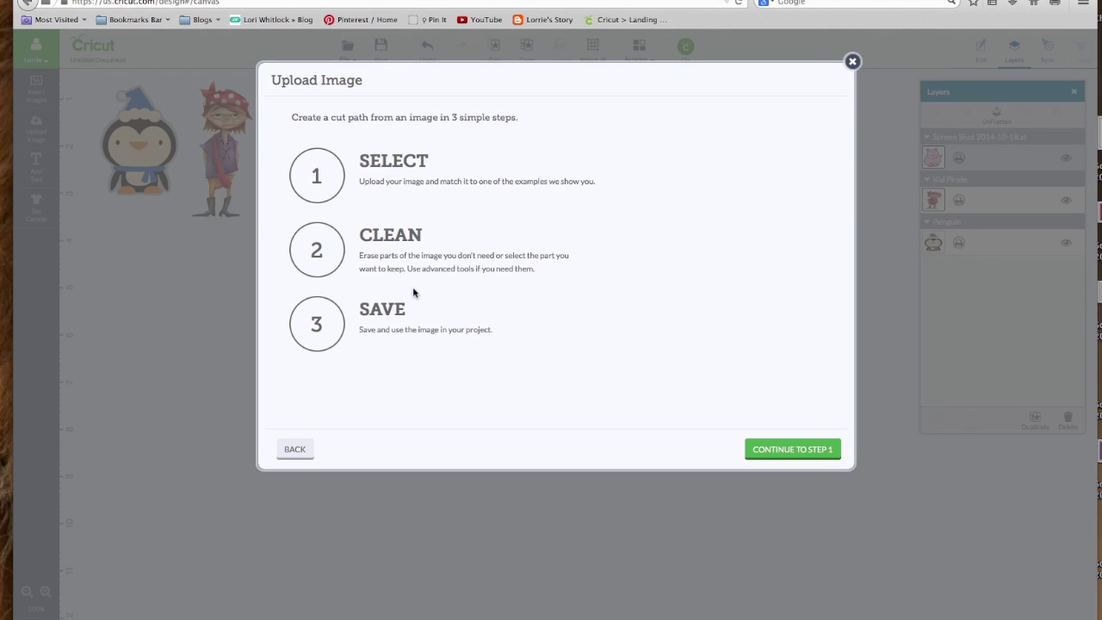
pyautogui.click(775, 445)
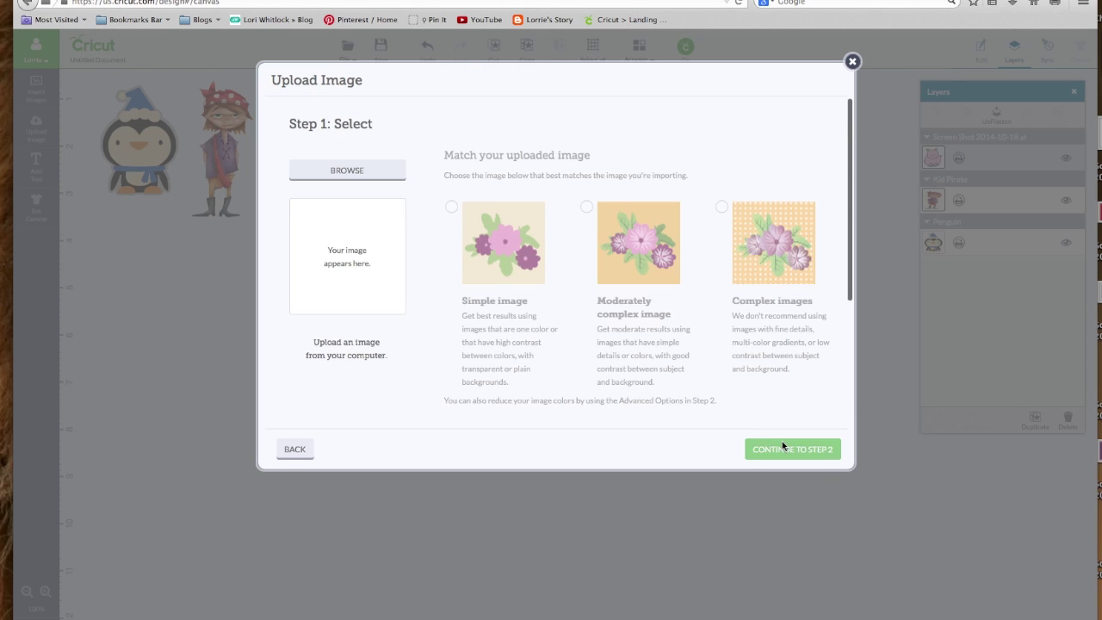
pyautogui.click(355, 170)
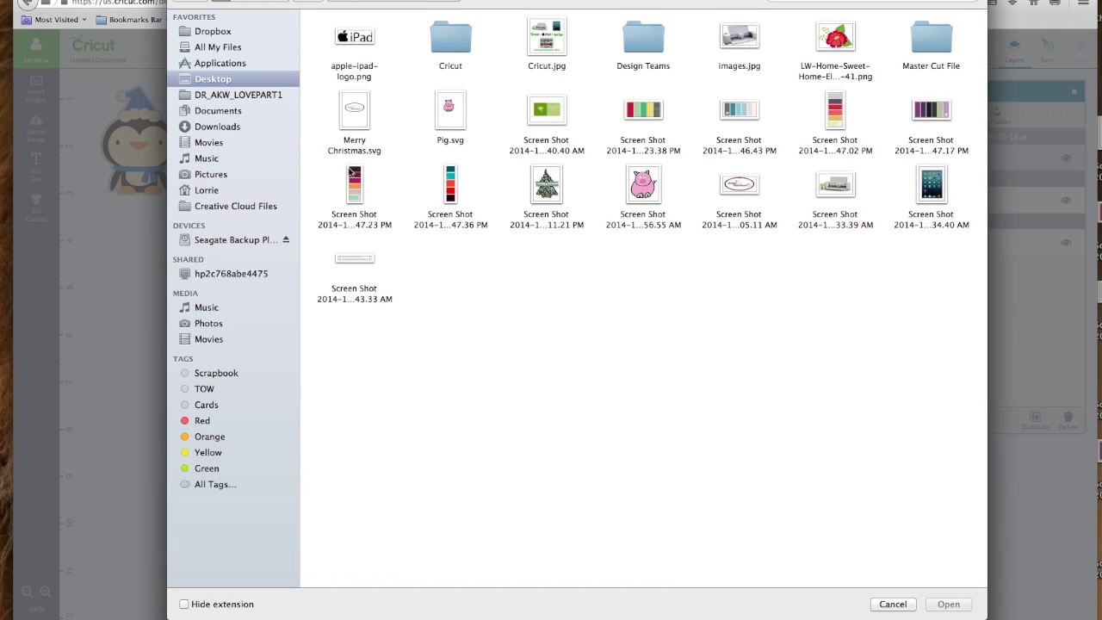
pyautogui.click(840, 41)
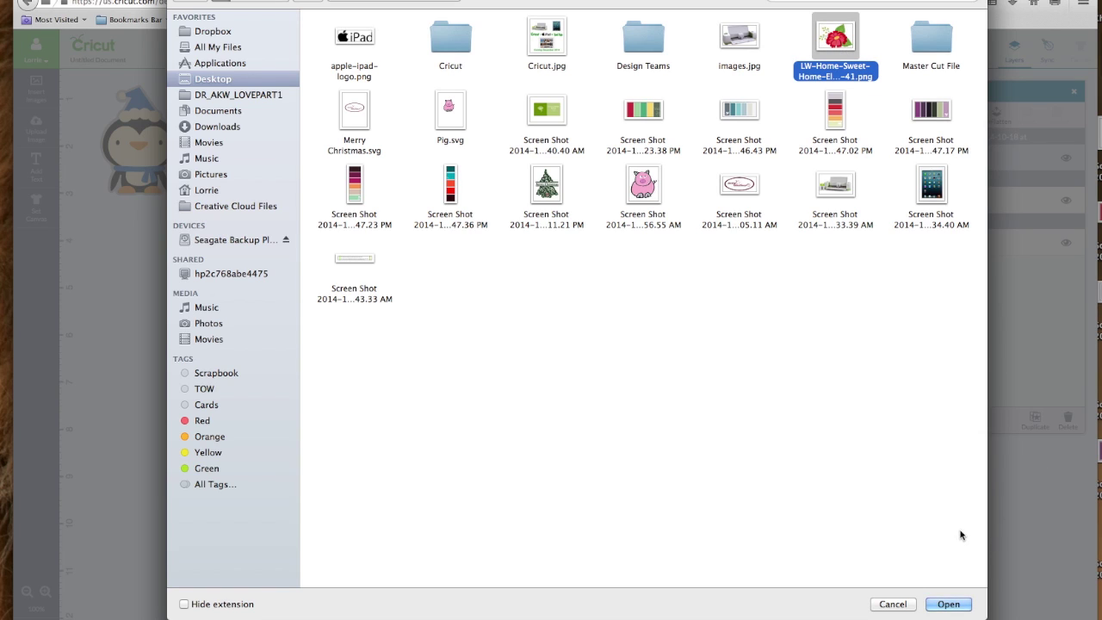
pyautogui.click(947, 605)
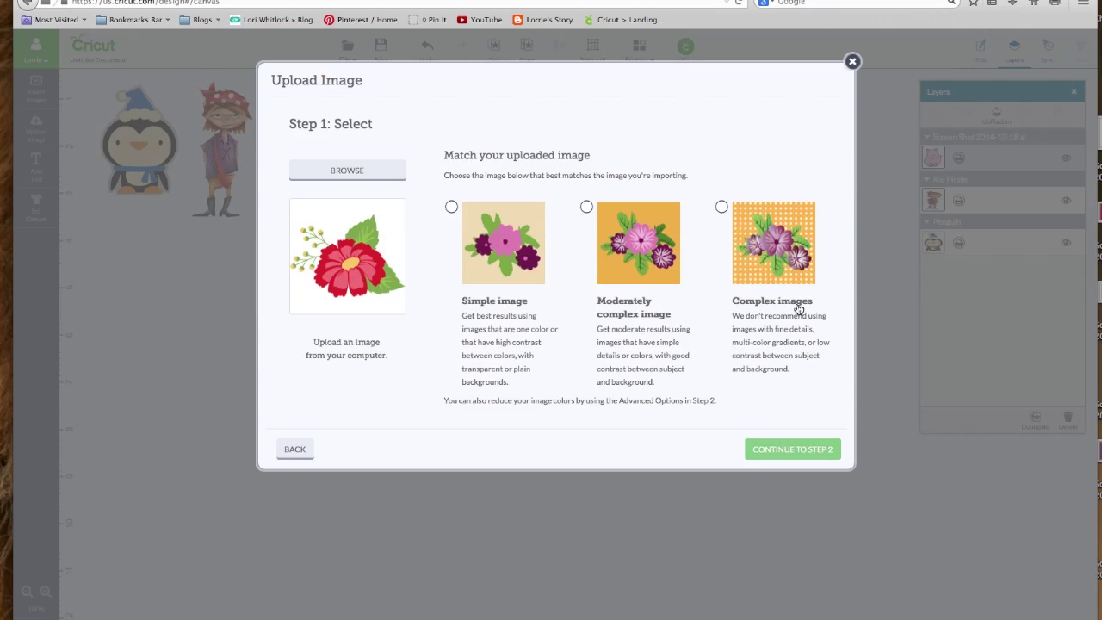
# Mark the flower as complex, zoom out to fit it, and preview its cut outline.
pyautogui.click(721, 207)
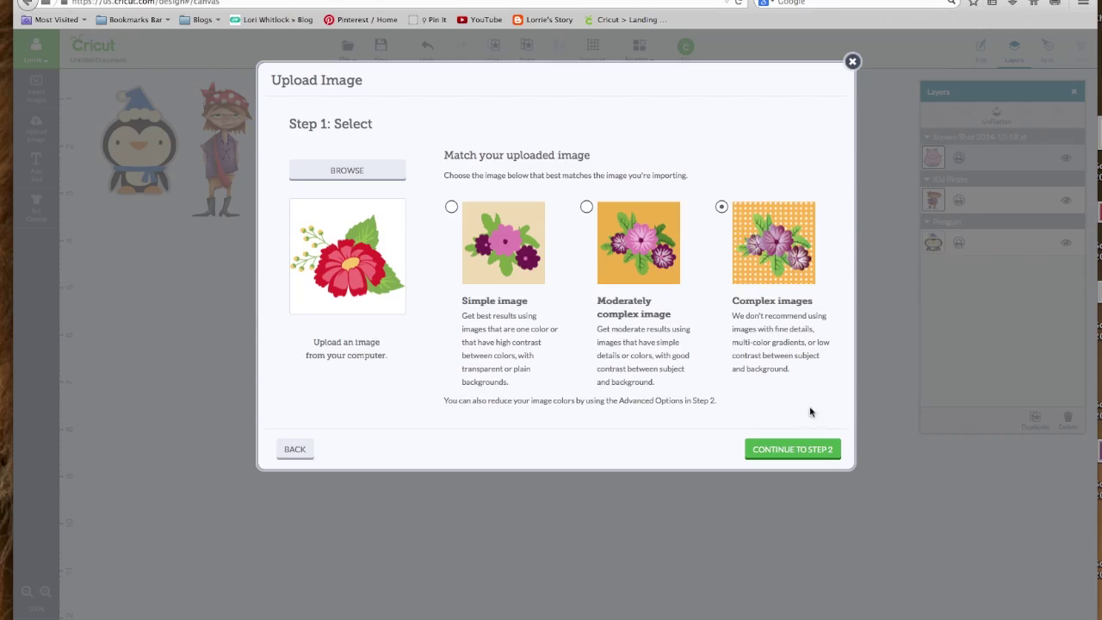
pyautogui.click(804, 447)
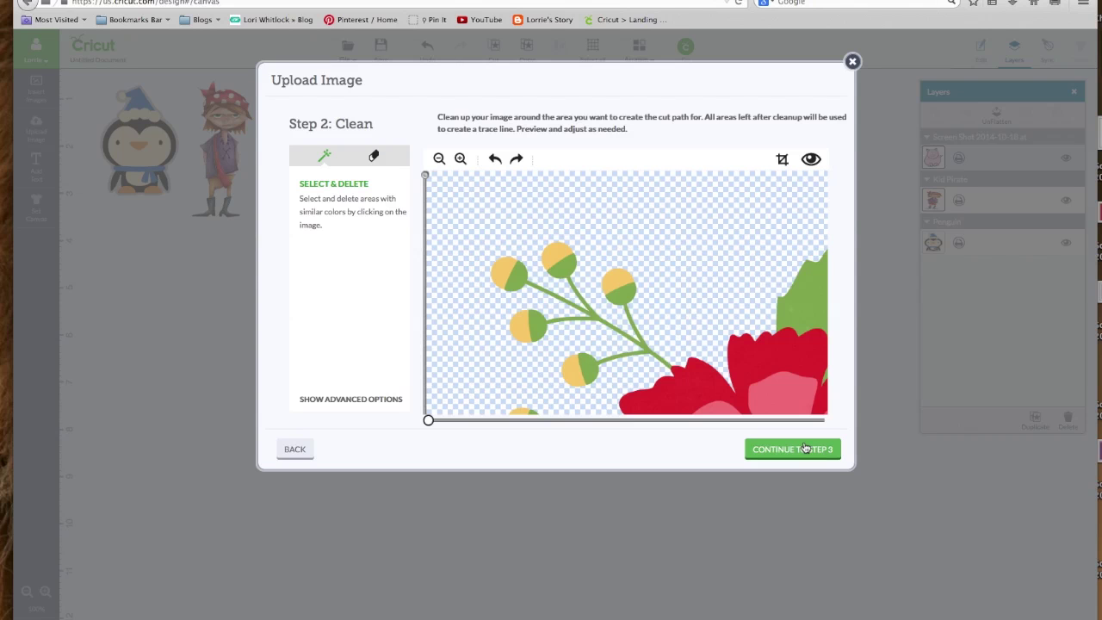
pyautogui.click(438, 159)
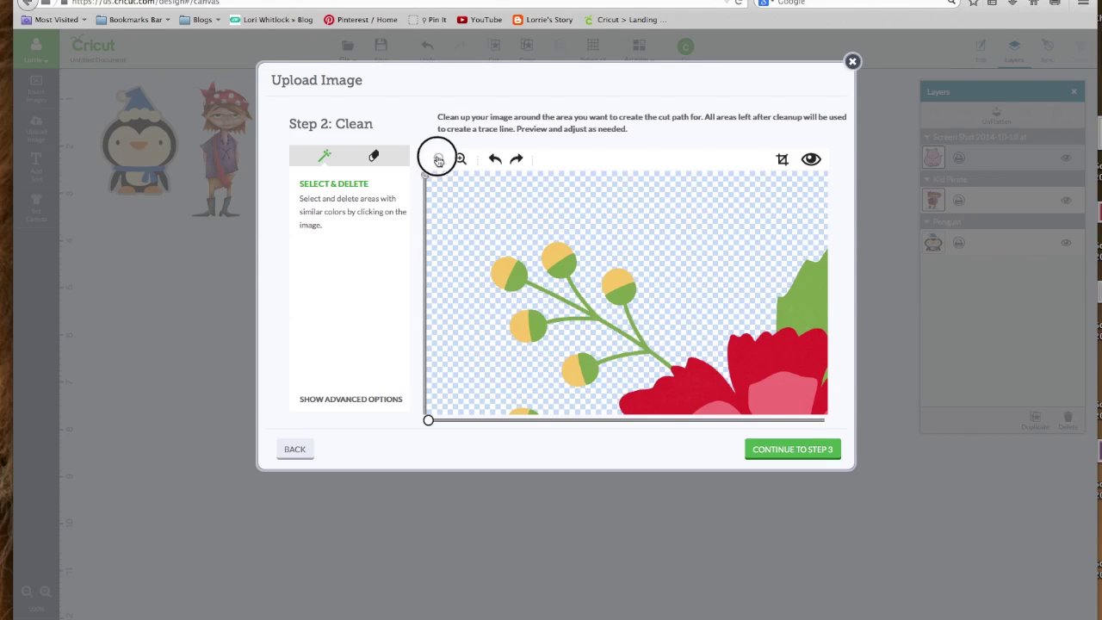
pyautogui.click(438, 160)
pyautogui.click(438, 159)
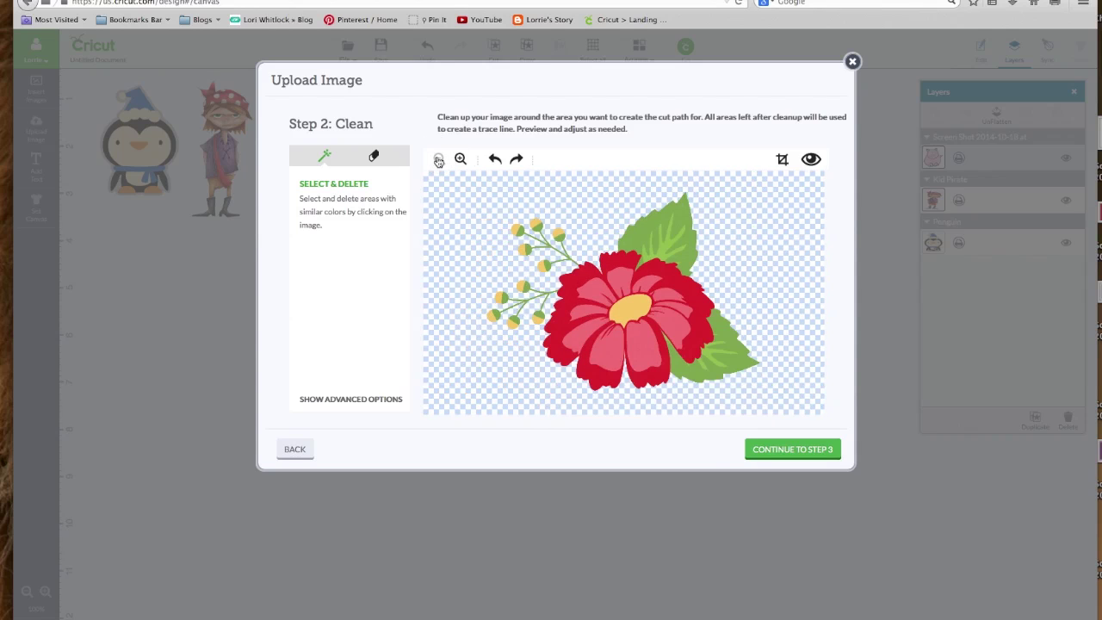
pyautogui.click(810, 161)
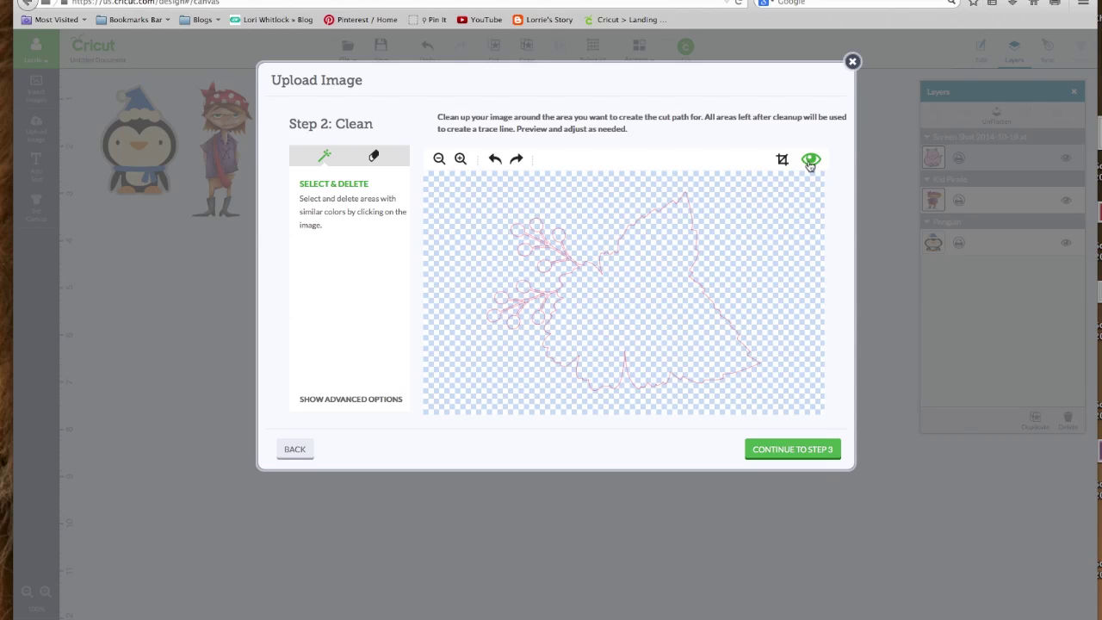
pyautogui.click(809, 161)
pyautogui.click(770, 456)
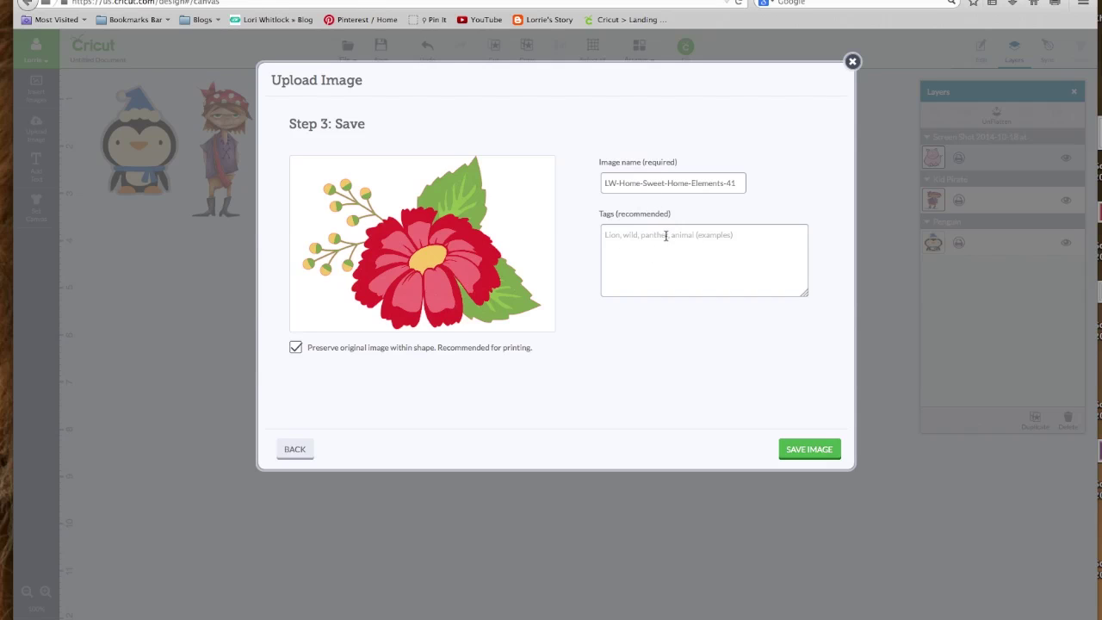
# Save the flower upload and insert it onto the canvas.
pyautogui.click(810, 450)
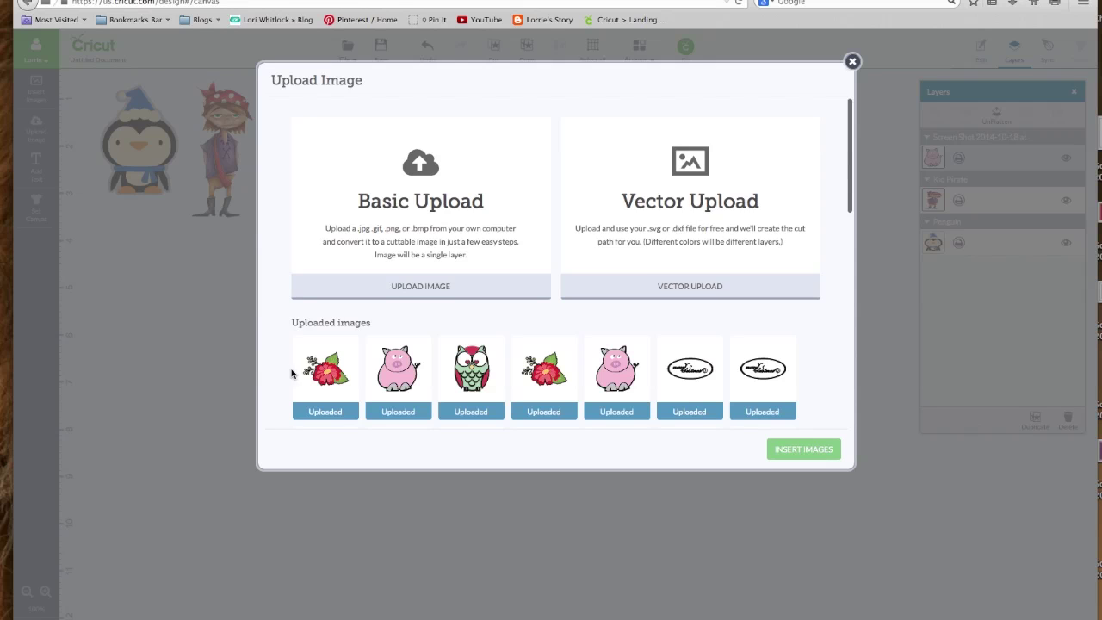
pyautogui.click(325, 370)
pyautogui.click(809, 449)
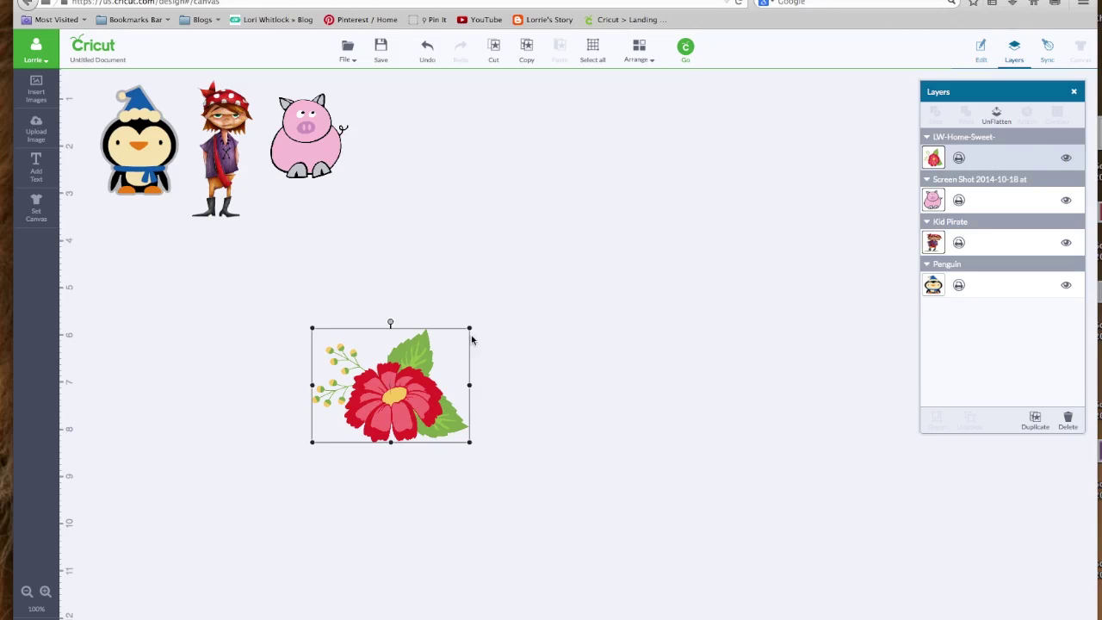
# Shrink the red flower, move it beside the pig, and flatten it into one printable layer.
pyautogui.moveTo(470, 442); pyautogui.dragTo(433, 416)
pyautogui.moveTo(381, 390); pyautogui.dragTo(463, 152)
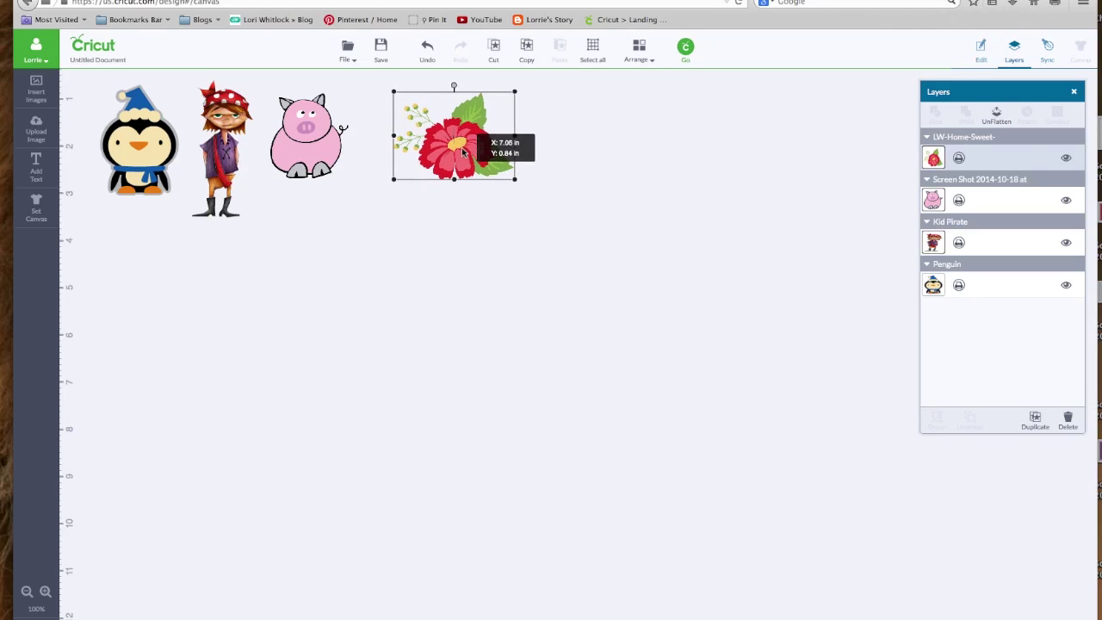
pyautogui.click(996, 114)
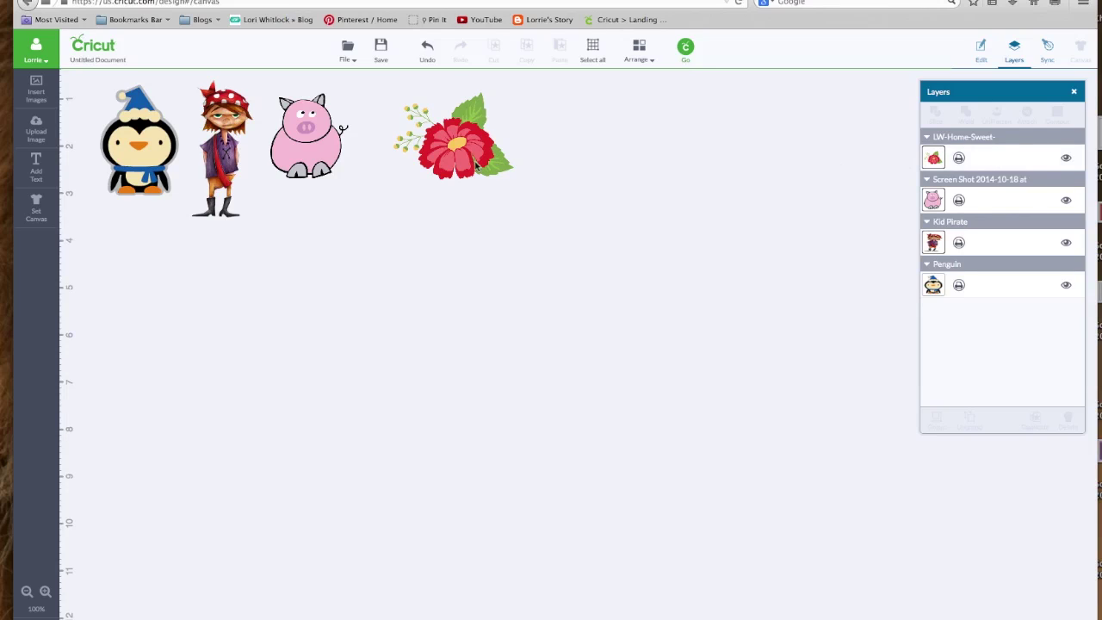
pyautogui.click(444, 160)
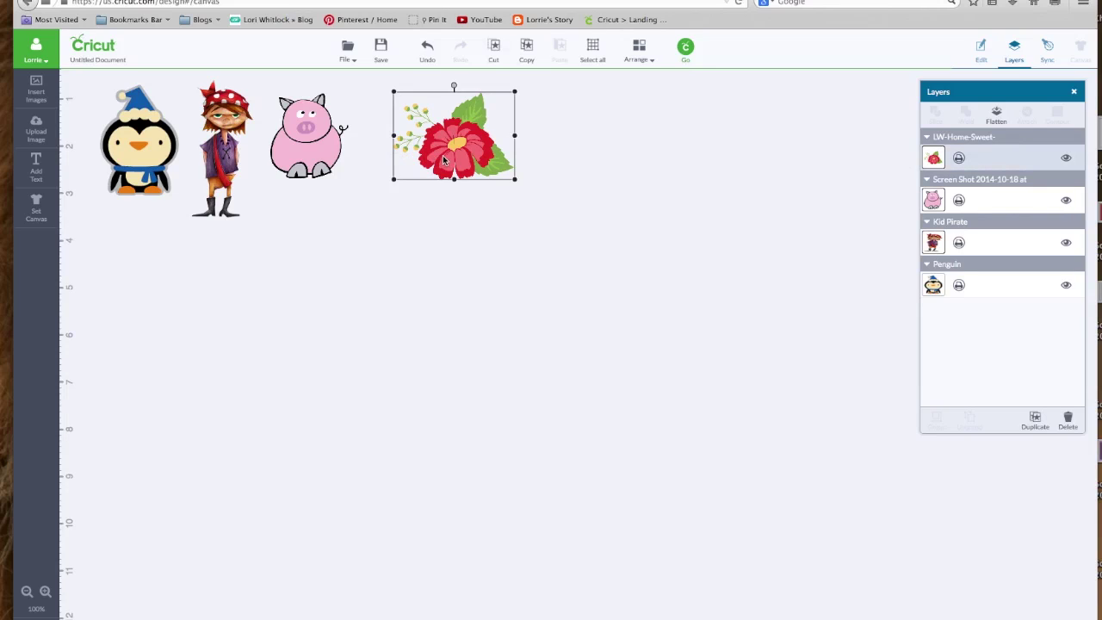
pyautogui.click(996, 114)
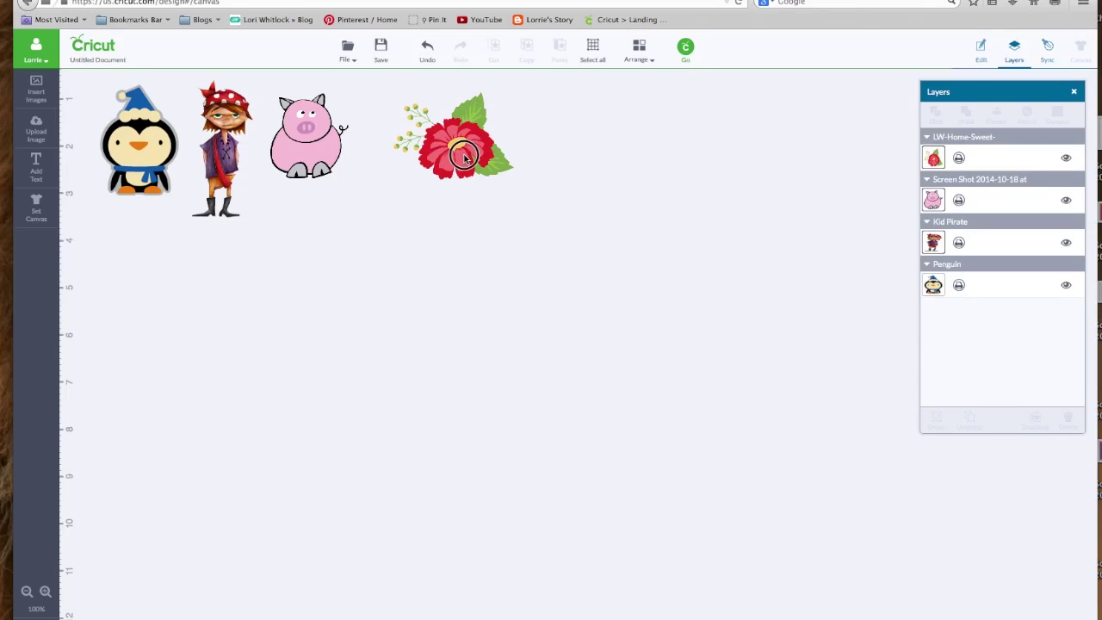
pyautogui.click(498, 169)
pyautogui.moveTo(513, 179); pyautogui.dragTo(423, 159)
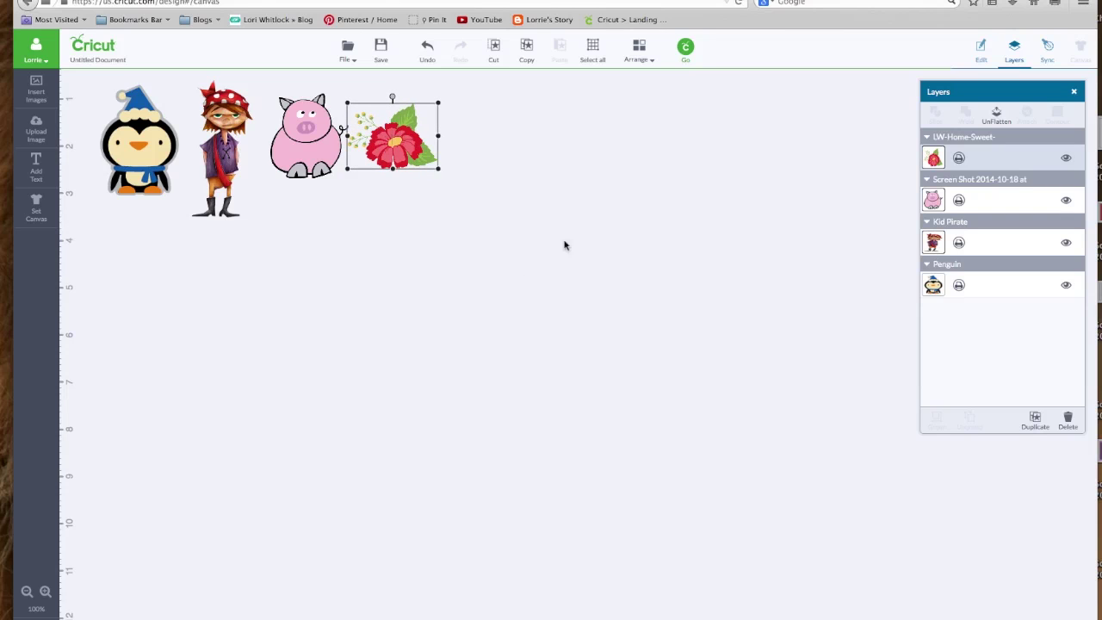
# Load Owl HeartEyes.svg from the Master Cut File > LAN CUT FILE folder as a vector upload.
pyautogui.click(36, 131)
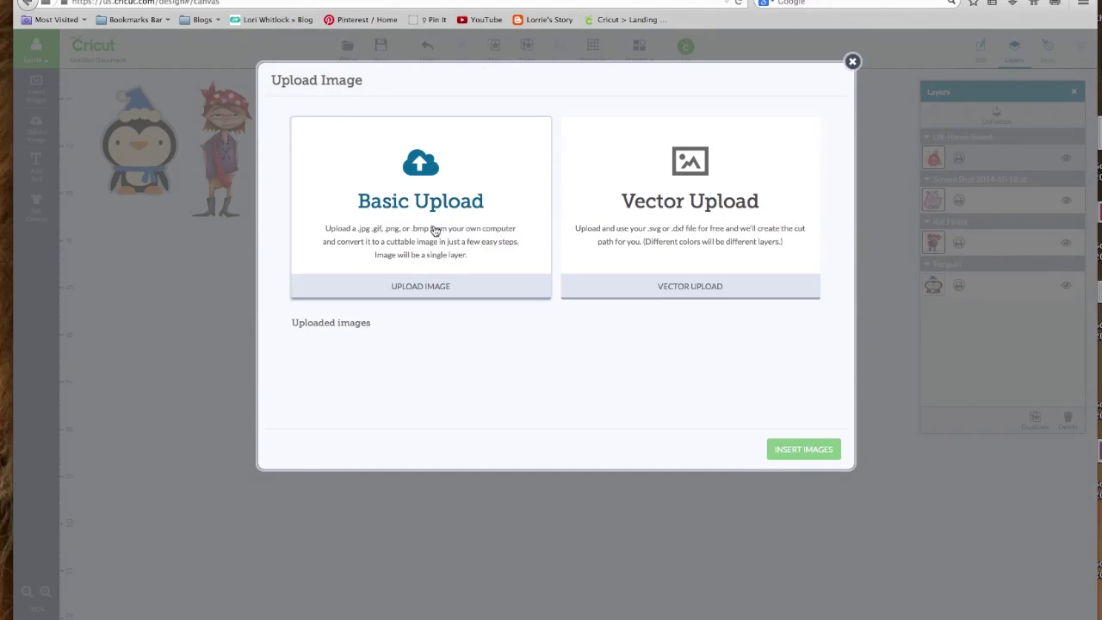
pyautogui.click(626, 291)
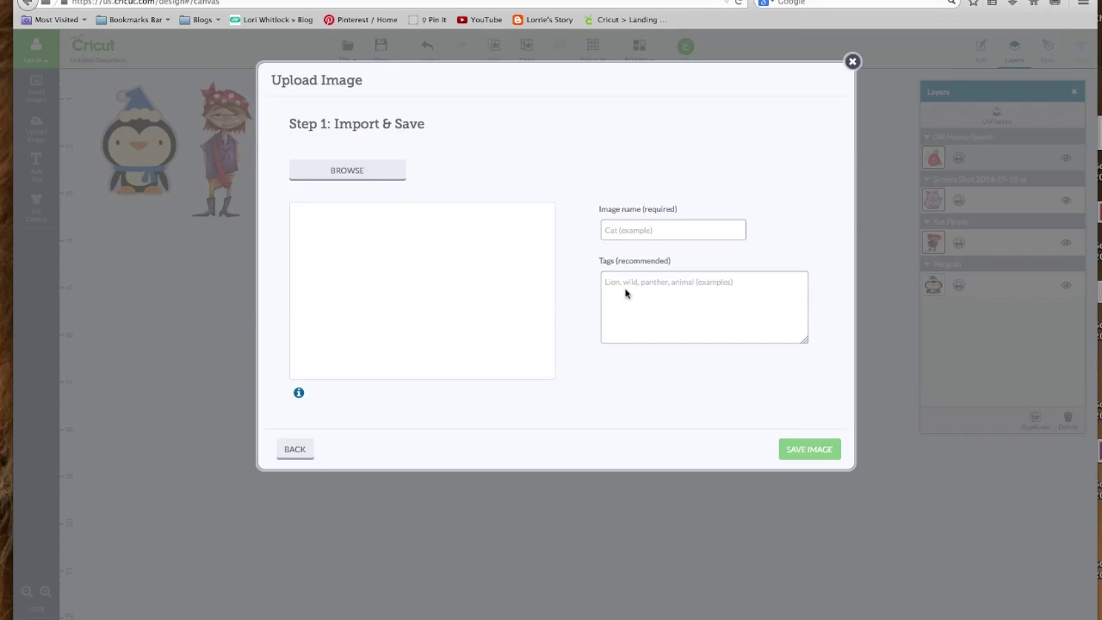
pyautogui.click(332, 173)
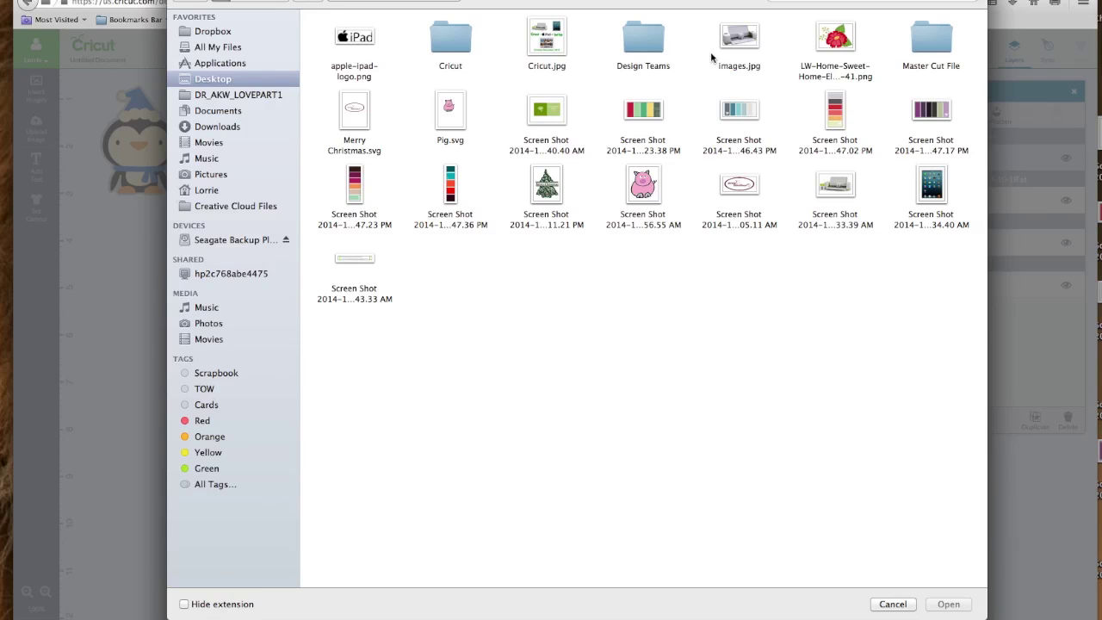
pyautogui.doubleClick(929, 39)
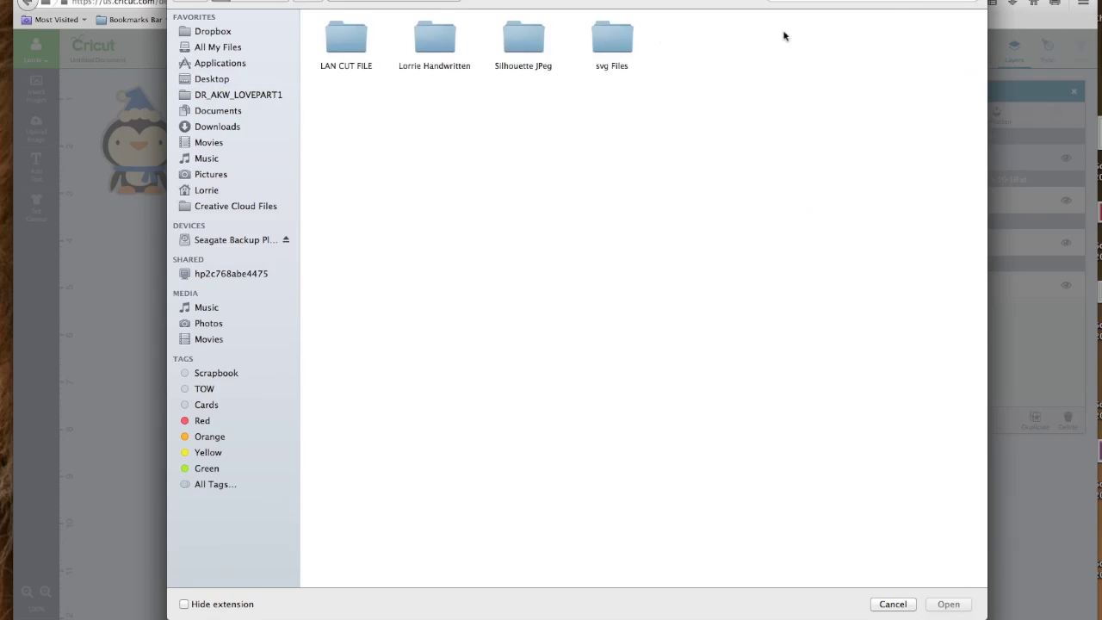
pyautogui.doubleClick(349, 38)
pyautogui.scroll(-3, 568, 331)
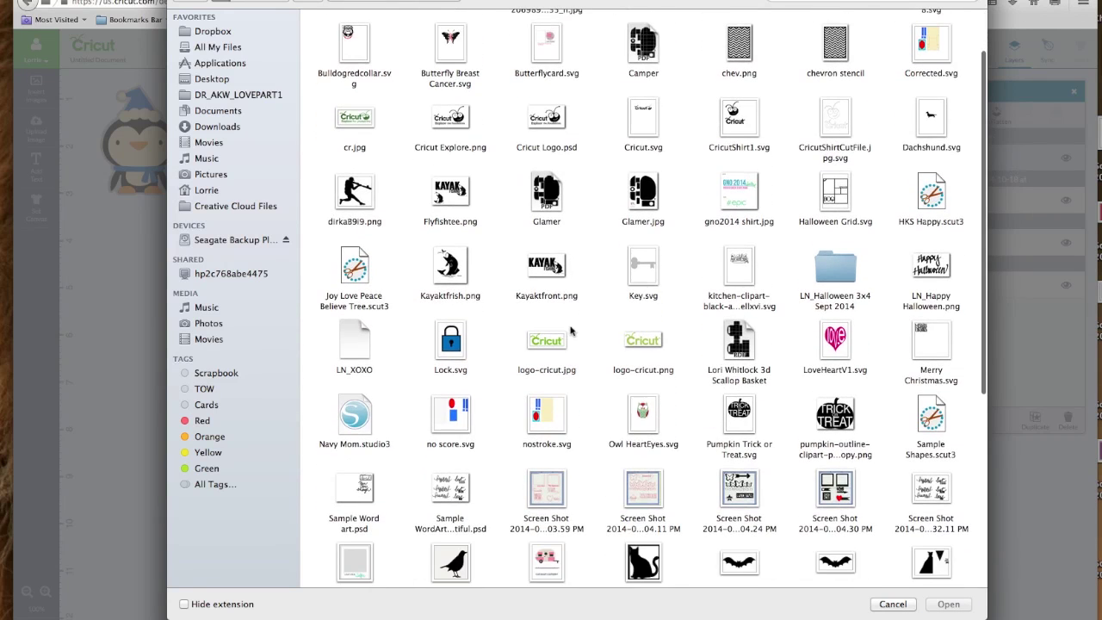
pyautogui.click(637, 428)
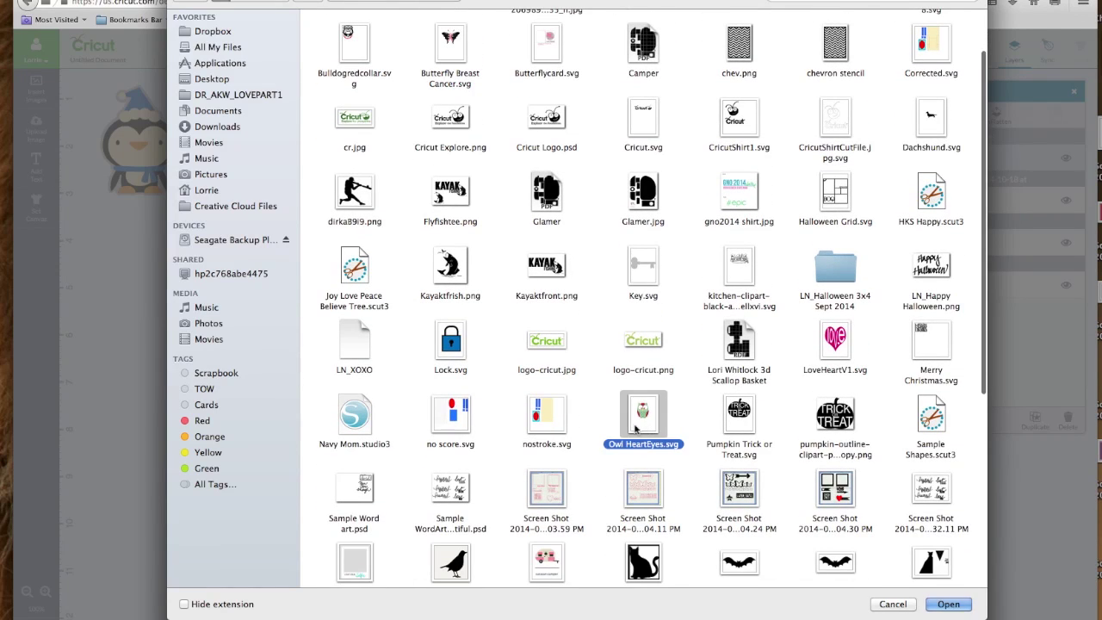
pyautogui.click(938, 606)
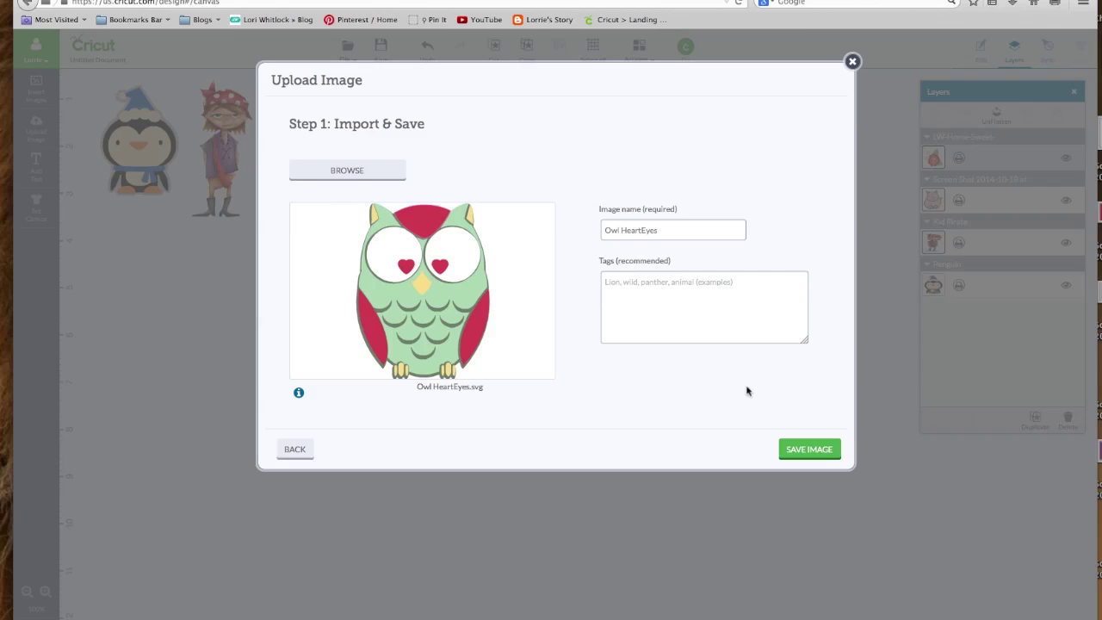
# Save the owl upload and insert it onto the canvas.
pyautogui.click(802, 451)
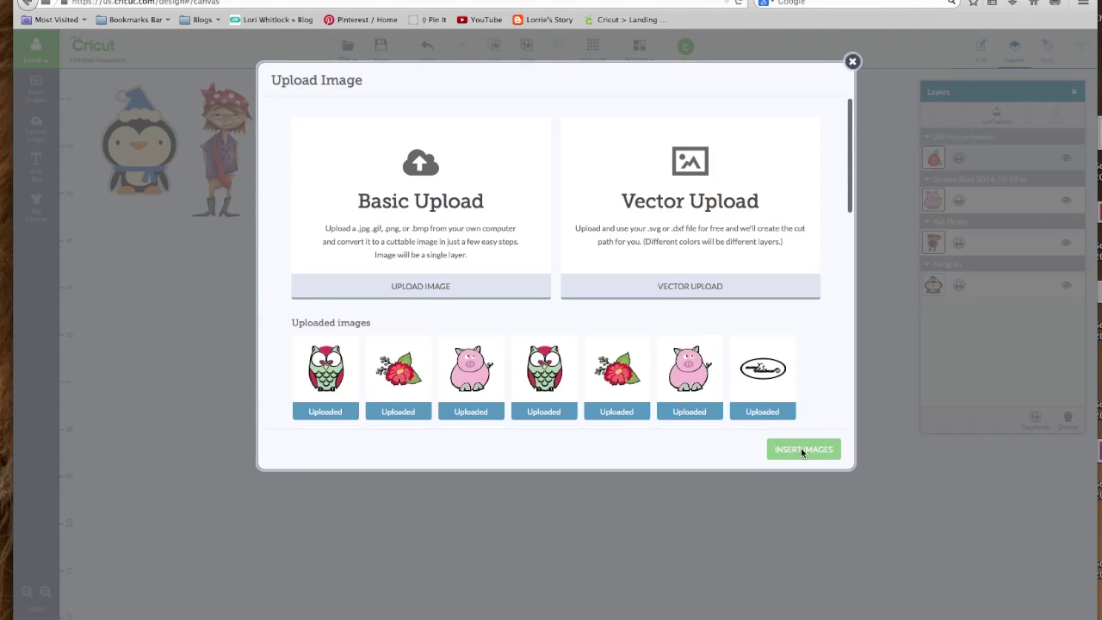
pyautogui.click(331, 361)
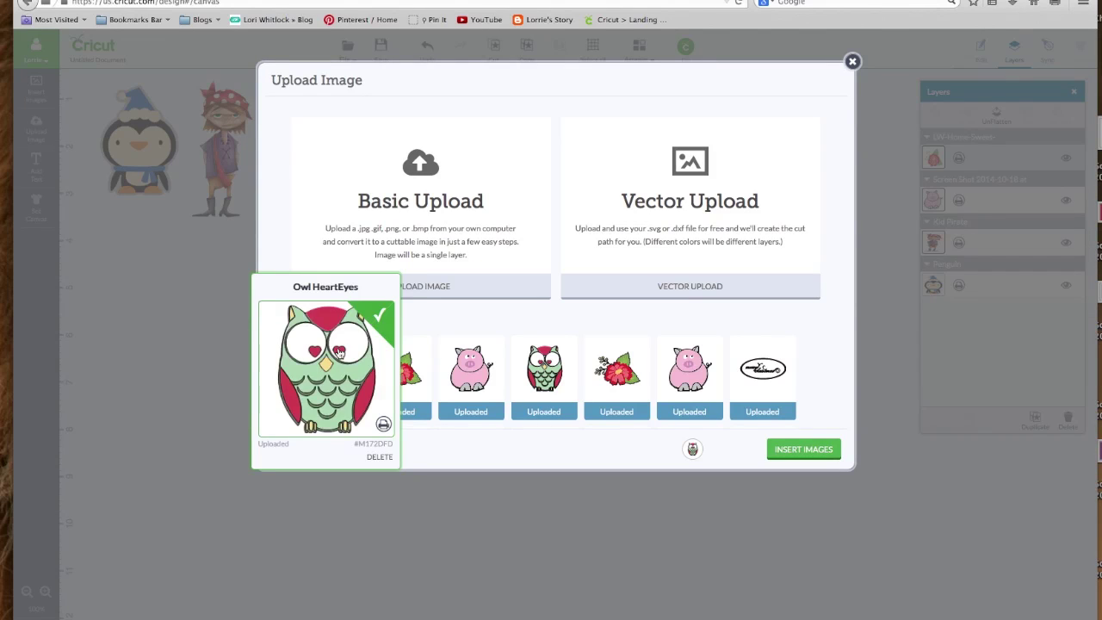
pyautogui.click(789, 451)
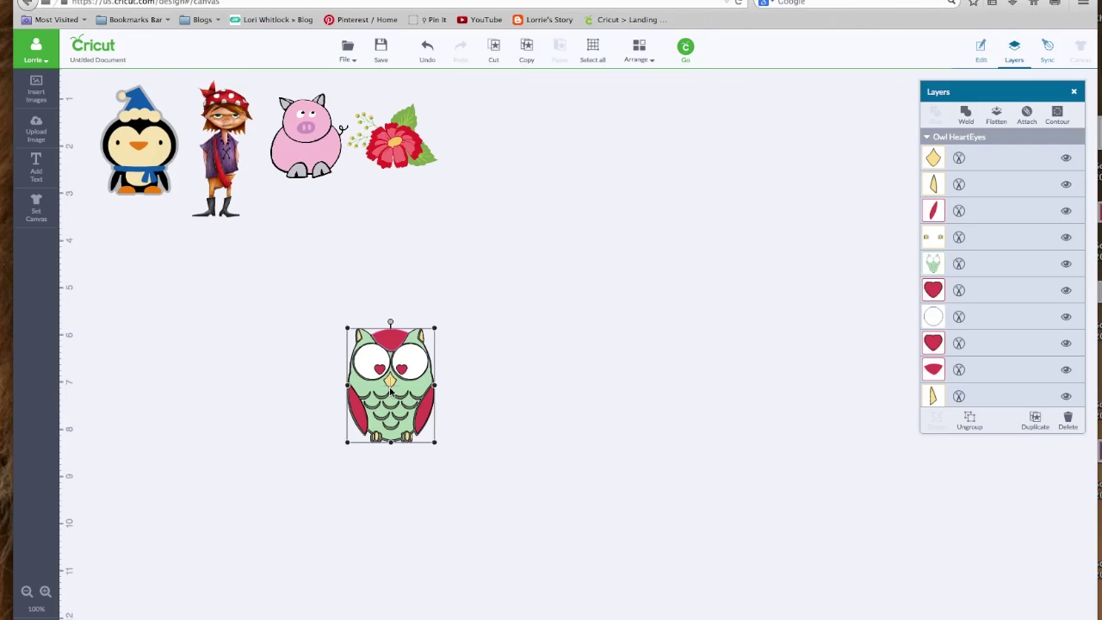
# Move the owl up toward the other images and enlarge it.
pyautogui.moveTo(390, 392); pyautogui.dragTo(464, 329)
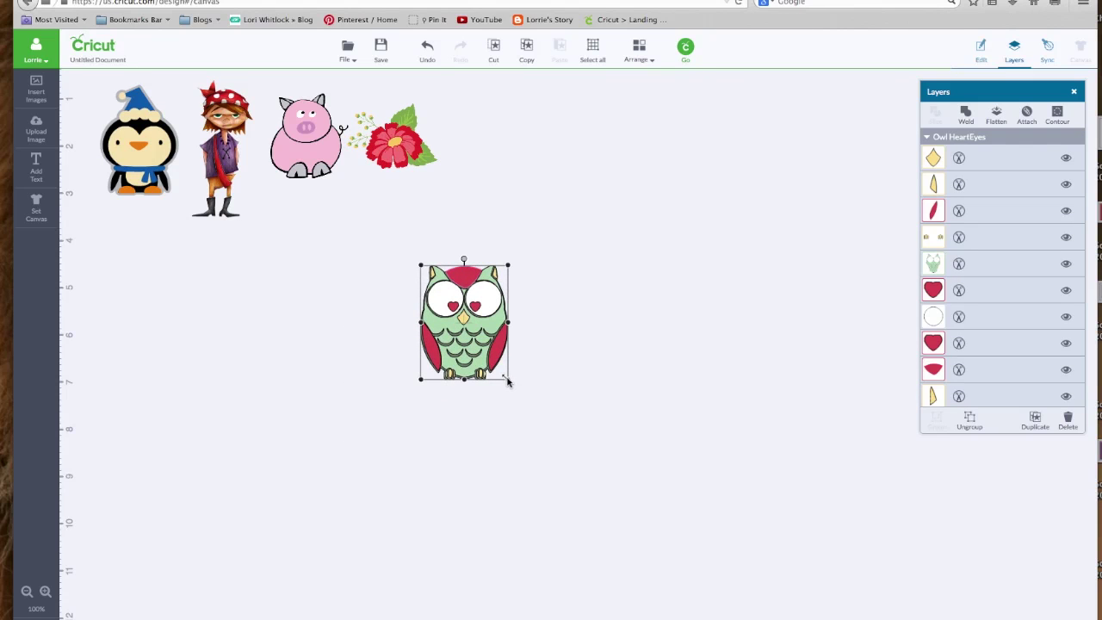
pyautogui.moveTo(507, 379); pyautogui.dragTo(593, 457)
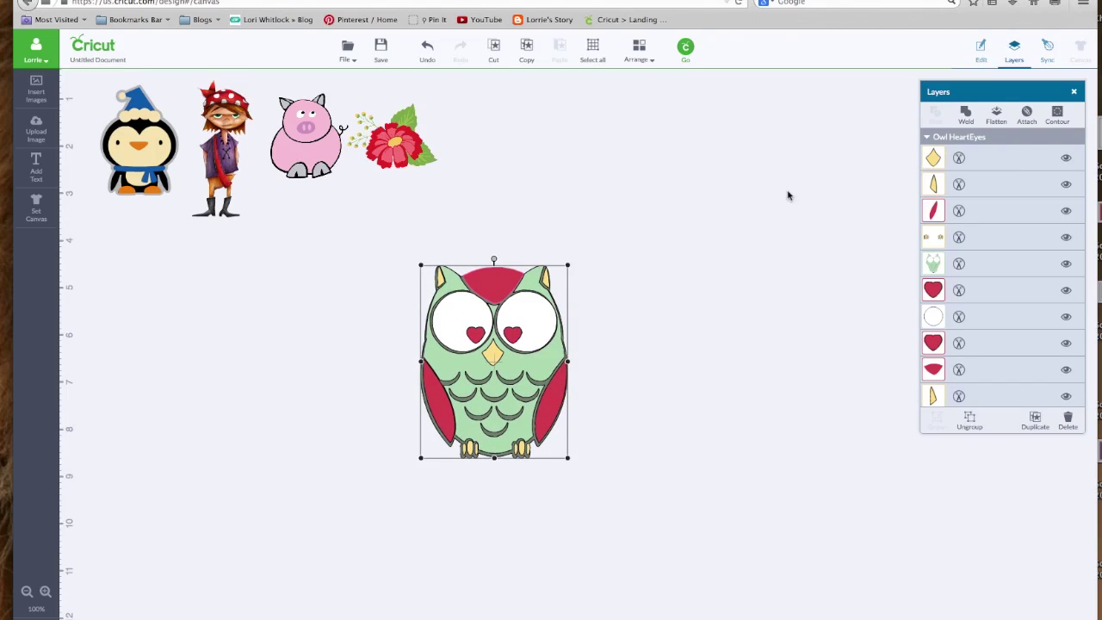
pyautogui.scroll(-1, 1017, 372)
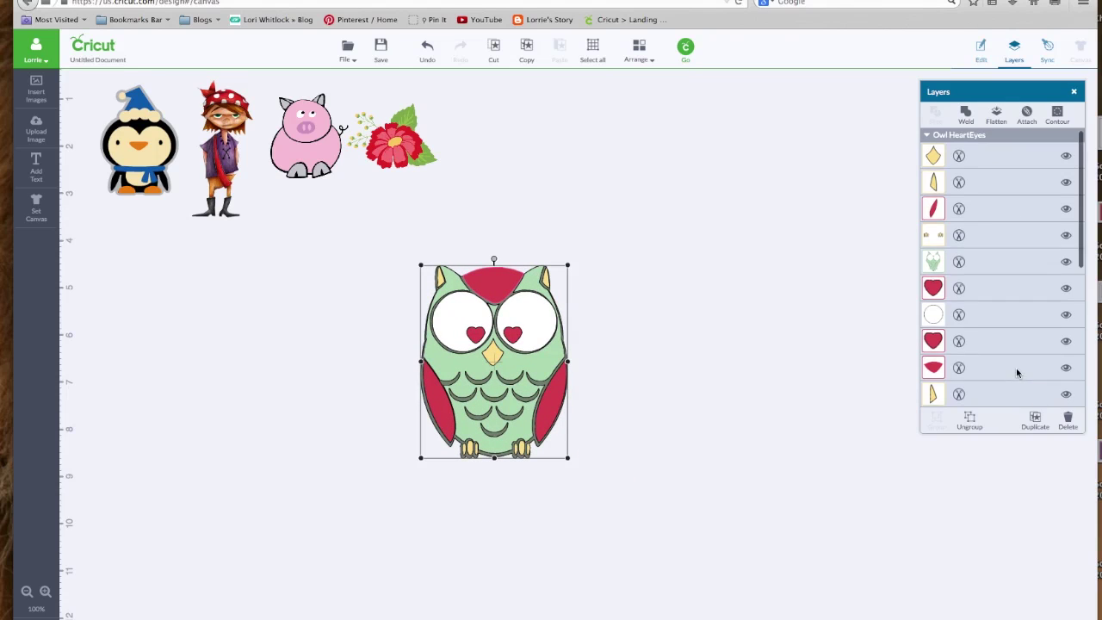
pyautogui.scroll(-5, 1016, 368)
pyautogui.scroll(8, 1016, 368)
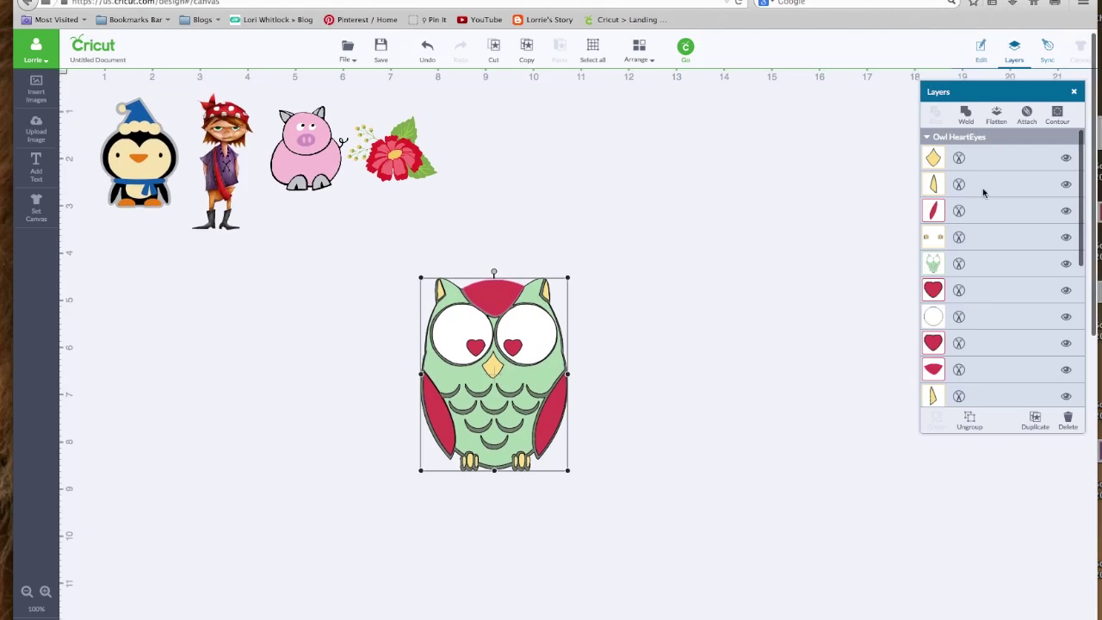
# Select every part of the owl and flatten it into one printable layer.
pyautogui.click(730, 403)
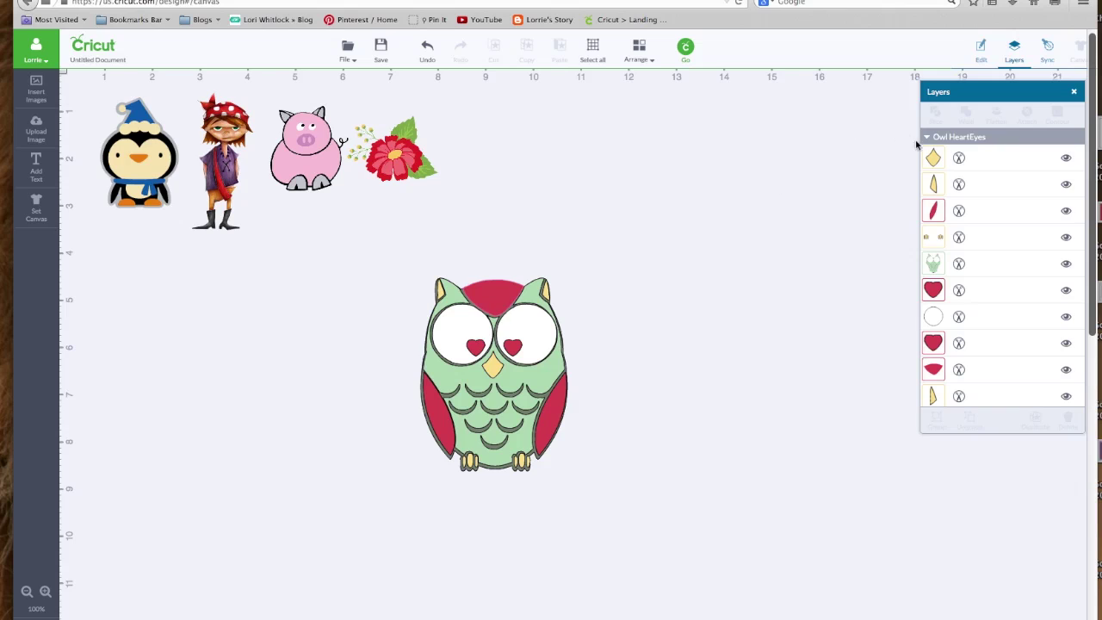
pyautogui.click(958, 157)
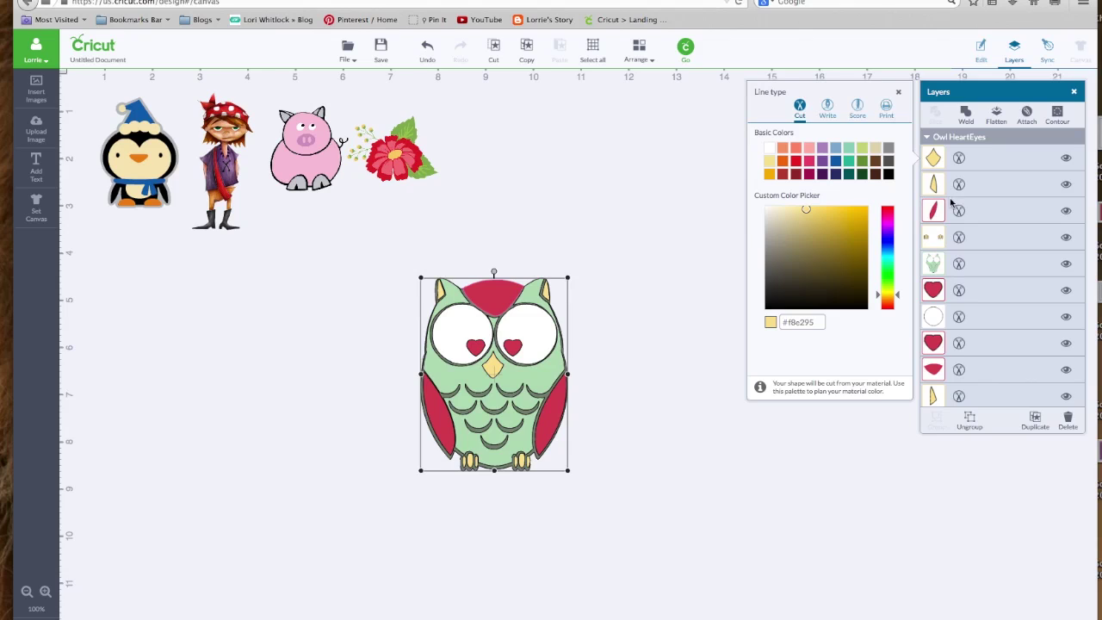
pyautogui.click(578, 239)
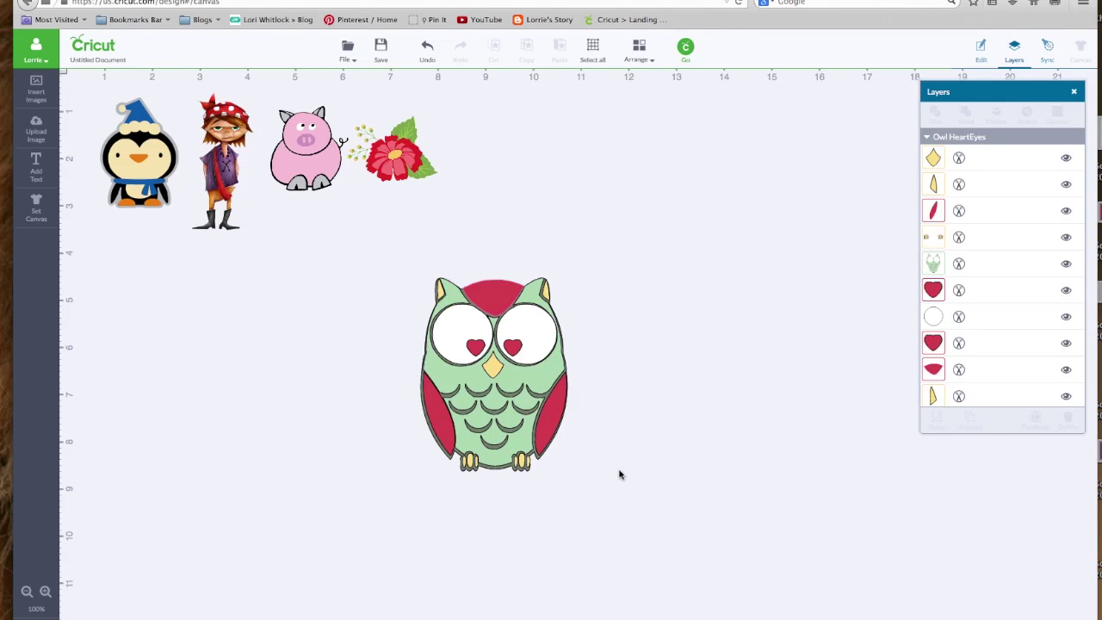
pyautogui.moveTo(382, 251); pyautogui.dragTo(593, 518)
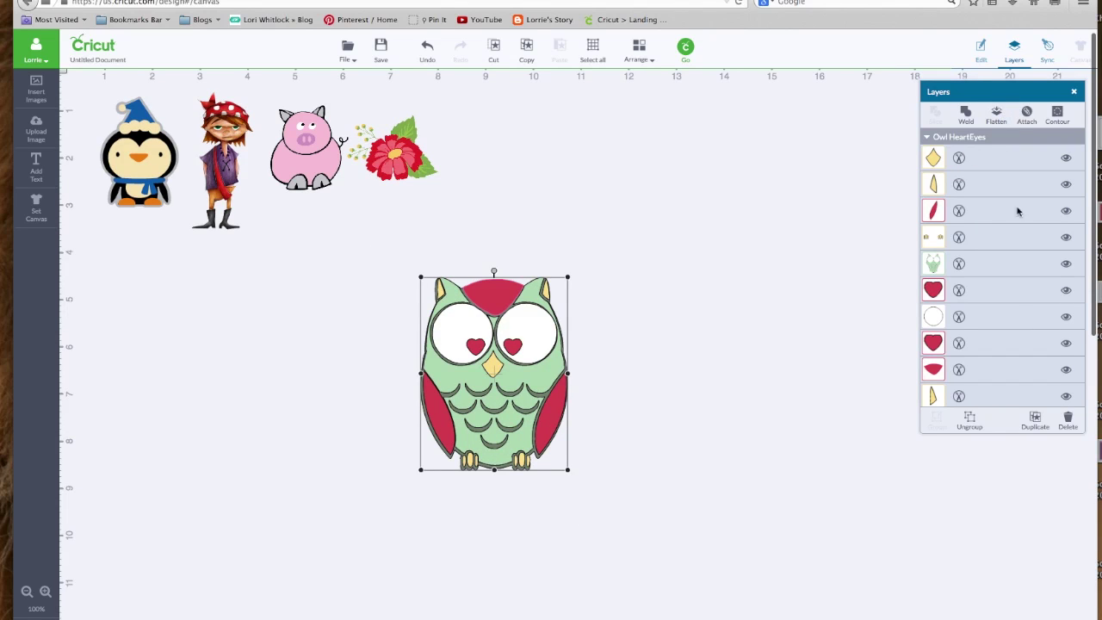
pyautogui.click(995, 118)
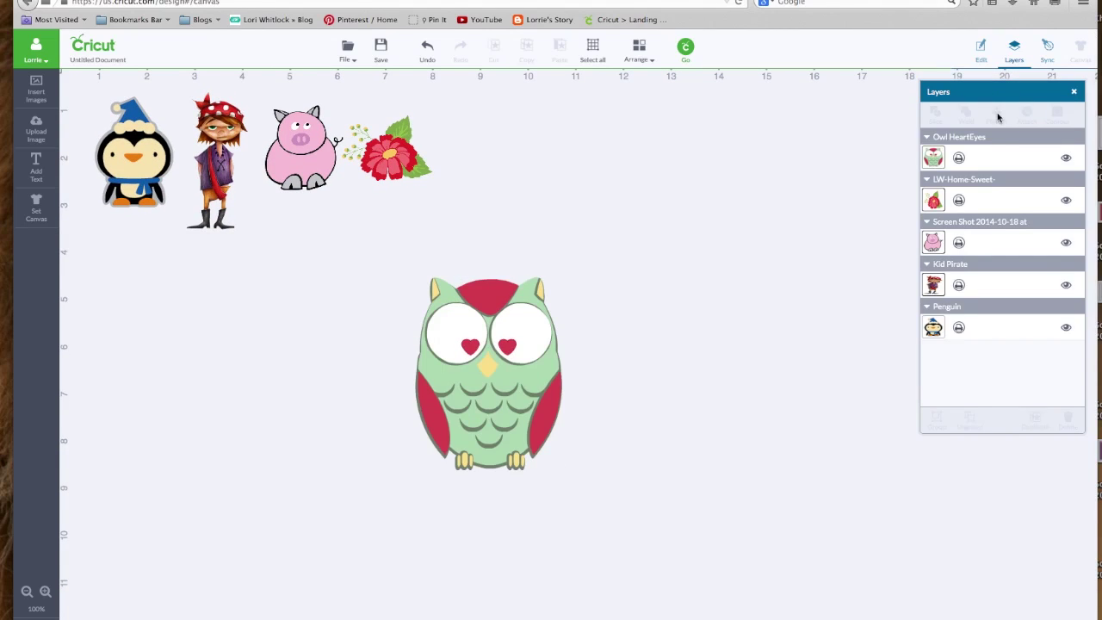
# Shrink the flattened owl and move it up beside the flower.
pyautogui.moveTo(527, 381); pyautogui.dragTo(590, 315)
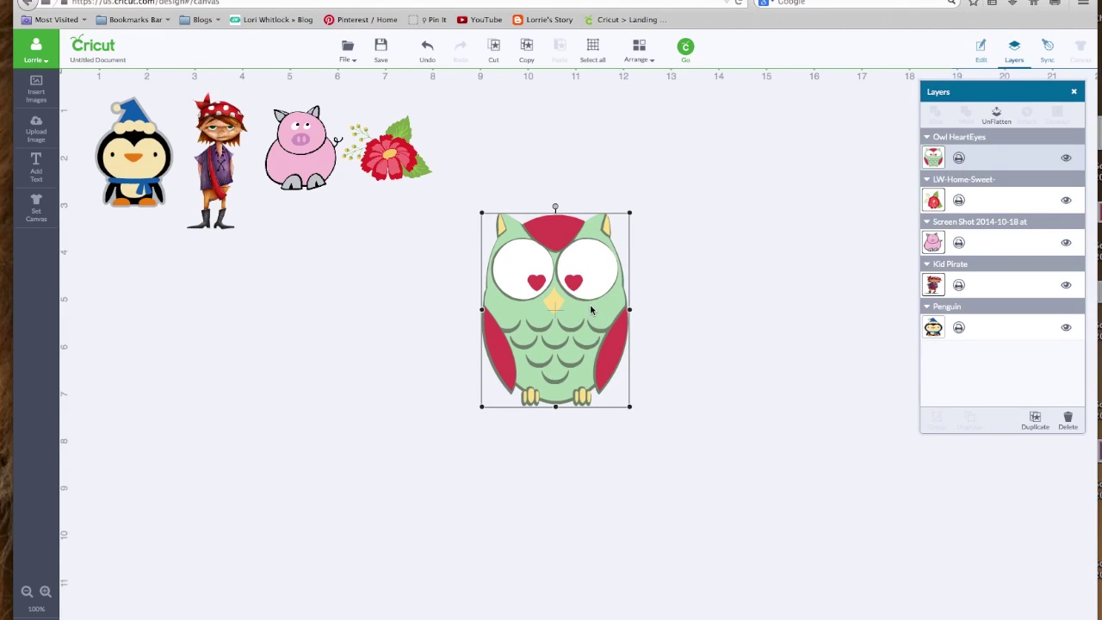
pyautogui.rightClick(570, 308)
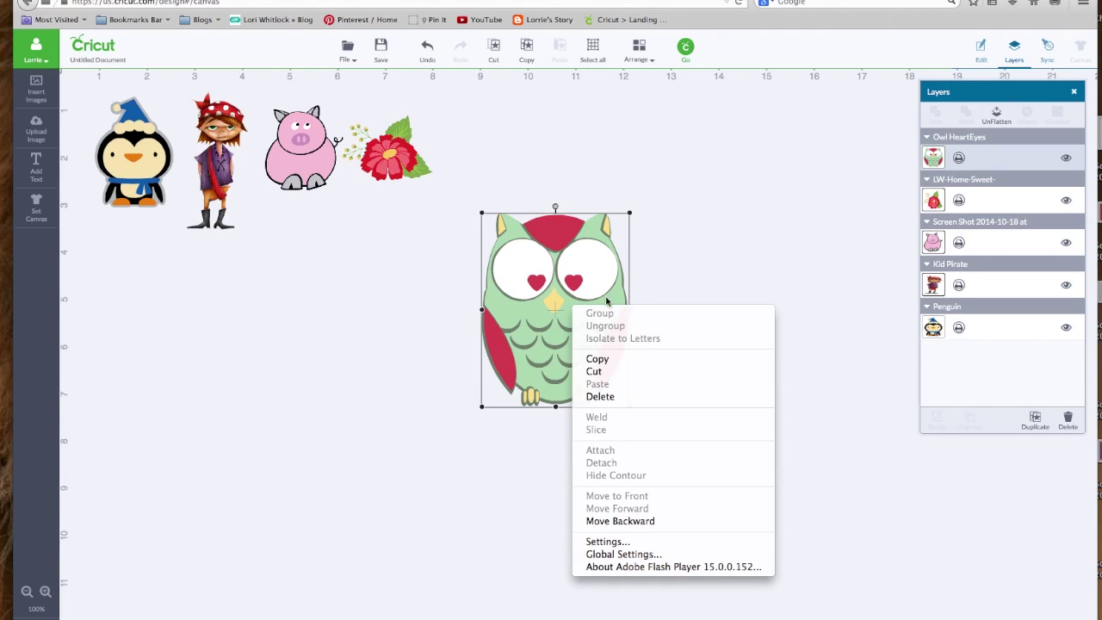
pyautogui.click(698, 220)
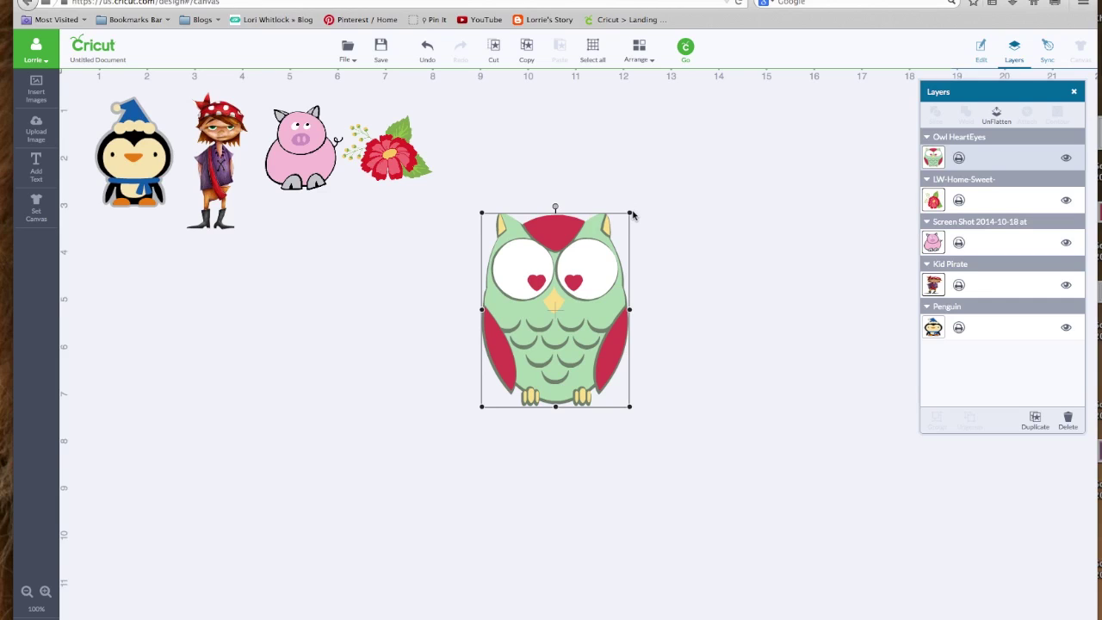
pyautogui.moveTo(630, 215); pyautogui.dragTo(573, 302)
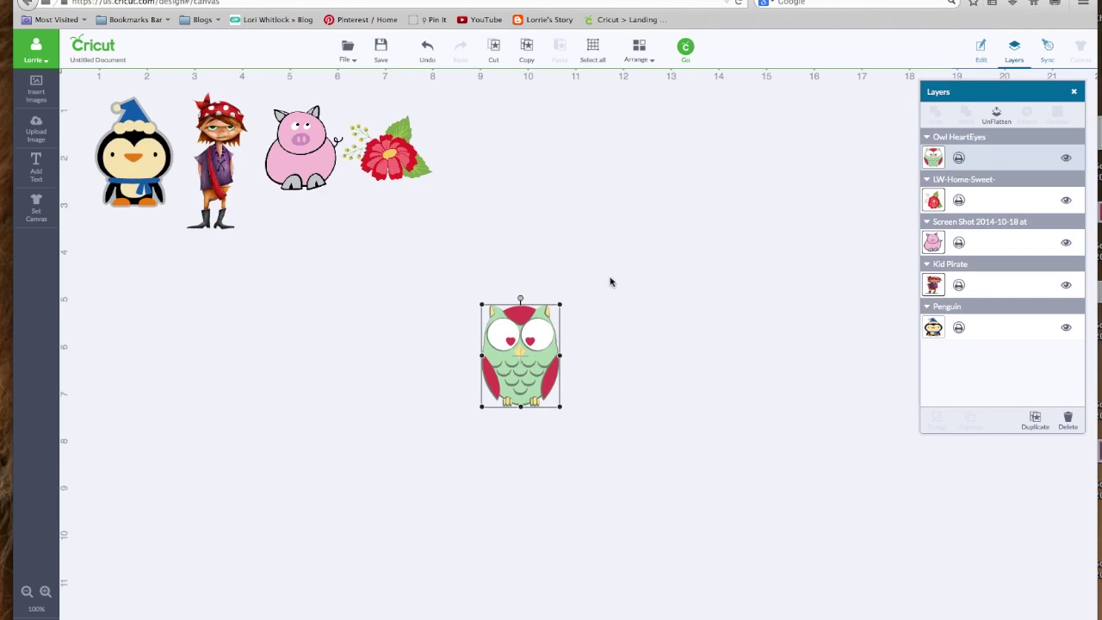
pyautogui.moveTo(534, 336); pyautogui.dragTo(504, 156)
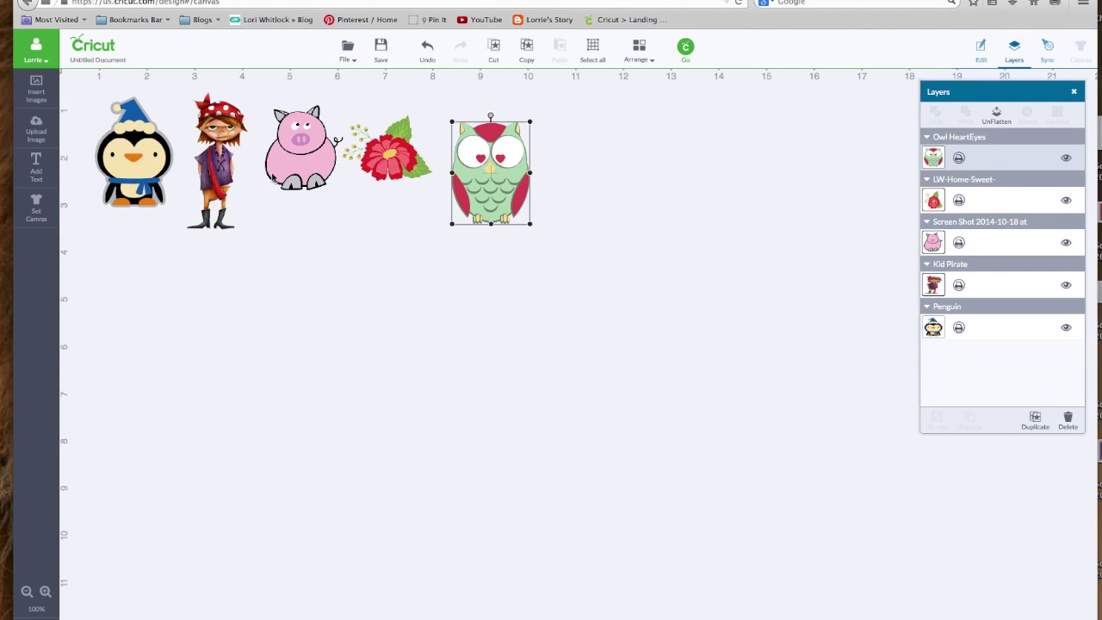
# Nudge the pig and flower left, shrink the owl further, and move the flower below the pig.
pyautogui.moveTo(312, 165); pyautogui.dragTo(301, 171)
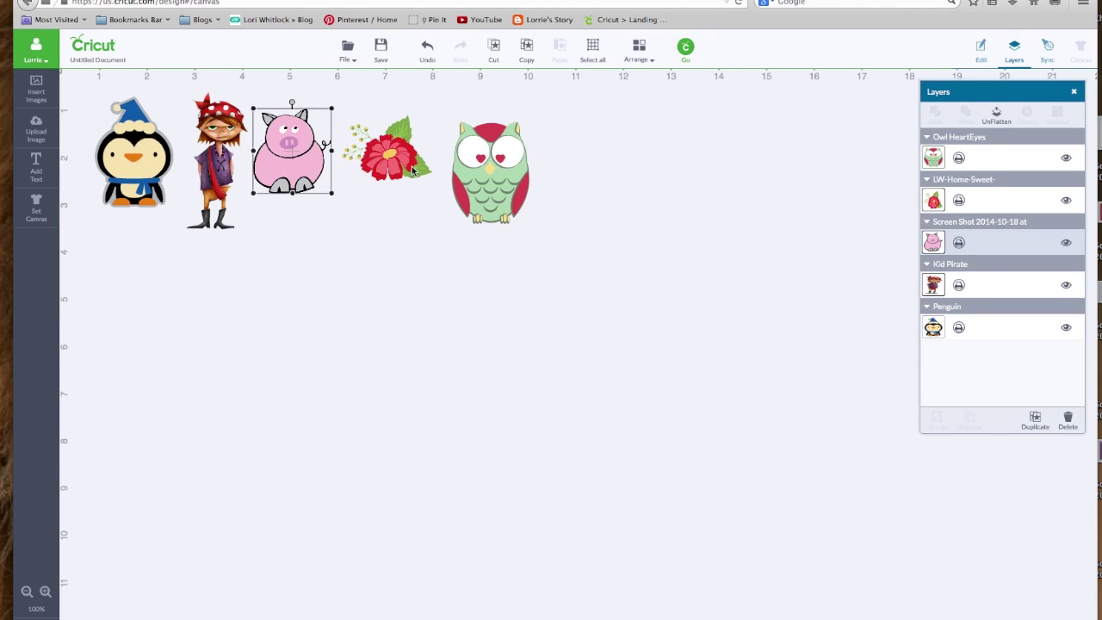
pyautogui.moveTo(414, 173)
pyautogui.mouseDown()
pyautogui.moveTo(401, 176)
pyautogui.moveTo(449, 215)
pyautogui.moveTo(403, 184)
pyautogui.mouseUp()
pyautogui.click(484, 213)
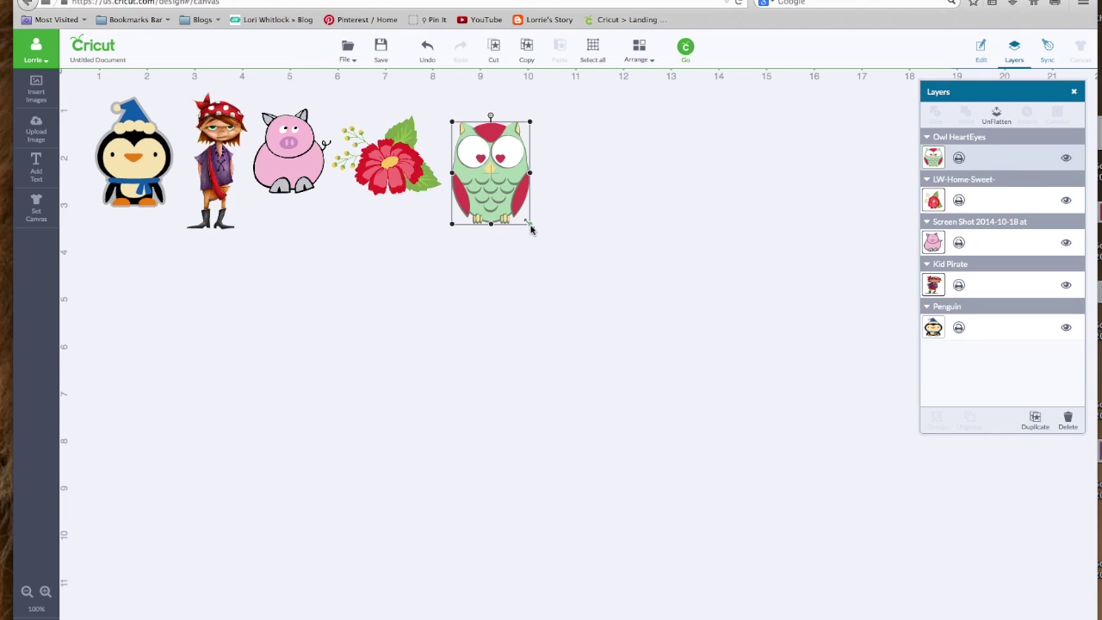
pyautogui.moveTo(531, 223); pyautogui.dragTo(158, 309)
pyautogui.moveTo(389, 194); pyautogui.dragTo(272, 306)
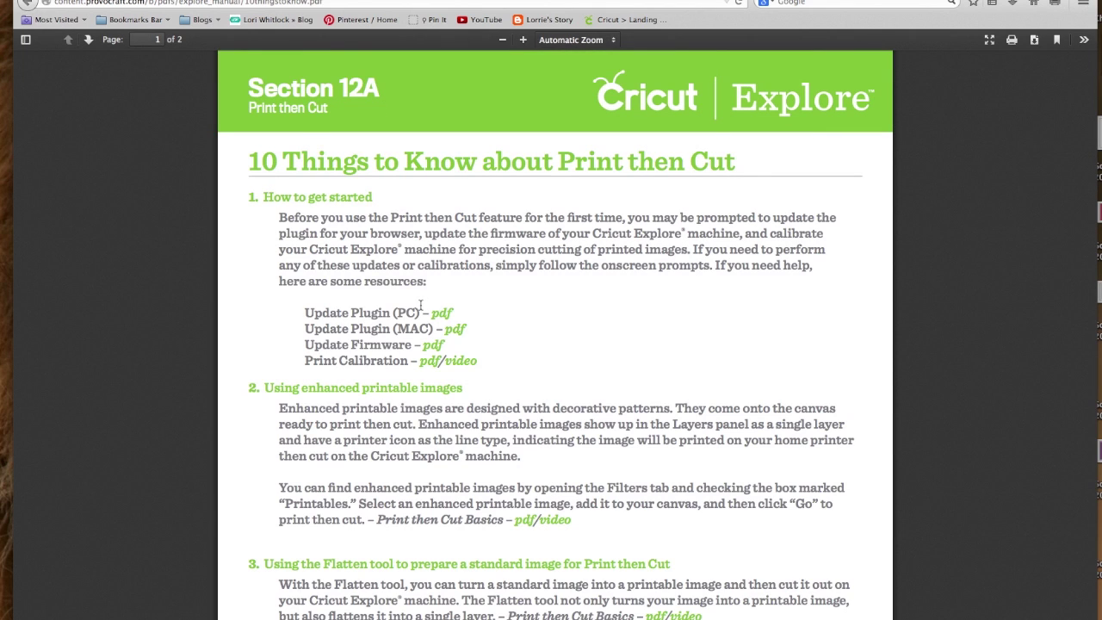
# Scroll through both pages of the Print then Cut PDF guide, then switch back to Design Space.
pyautogui.scroll(-15, 490, 294)
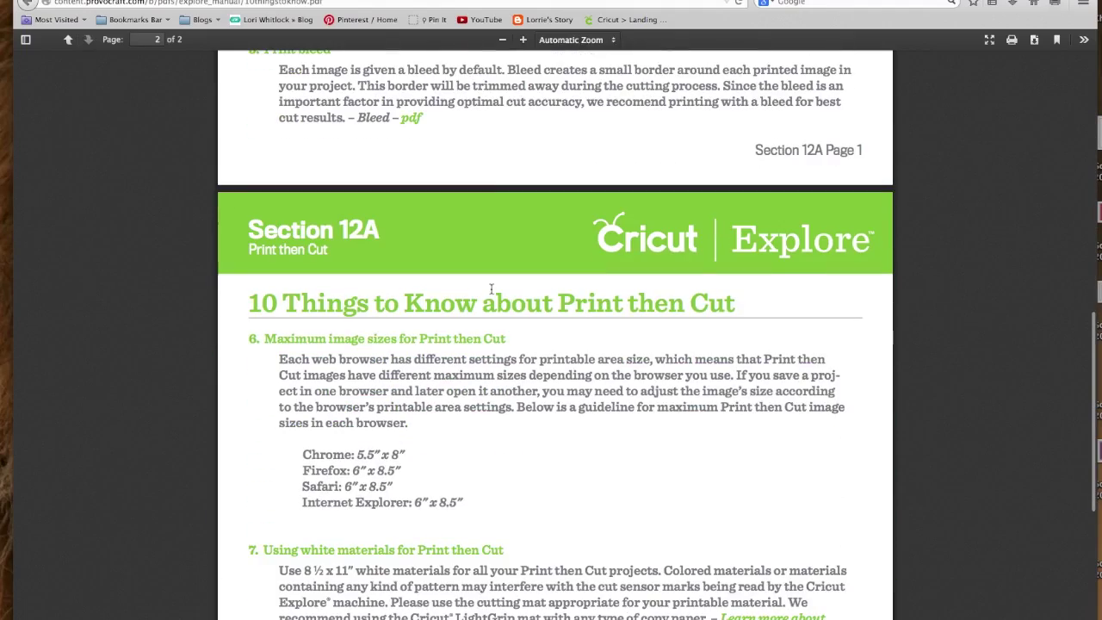
pyautogui.scroll(-2, 491, 289)
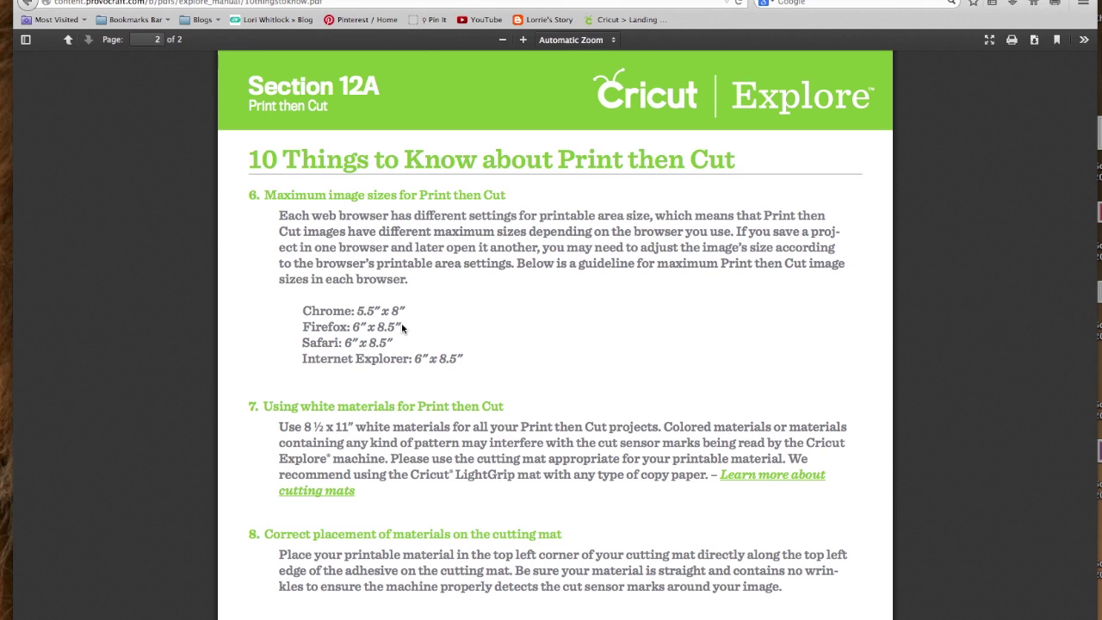
pyautogui.scroll(10, 401, 323)
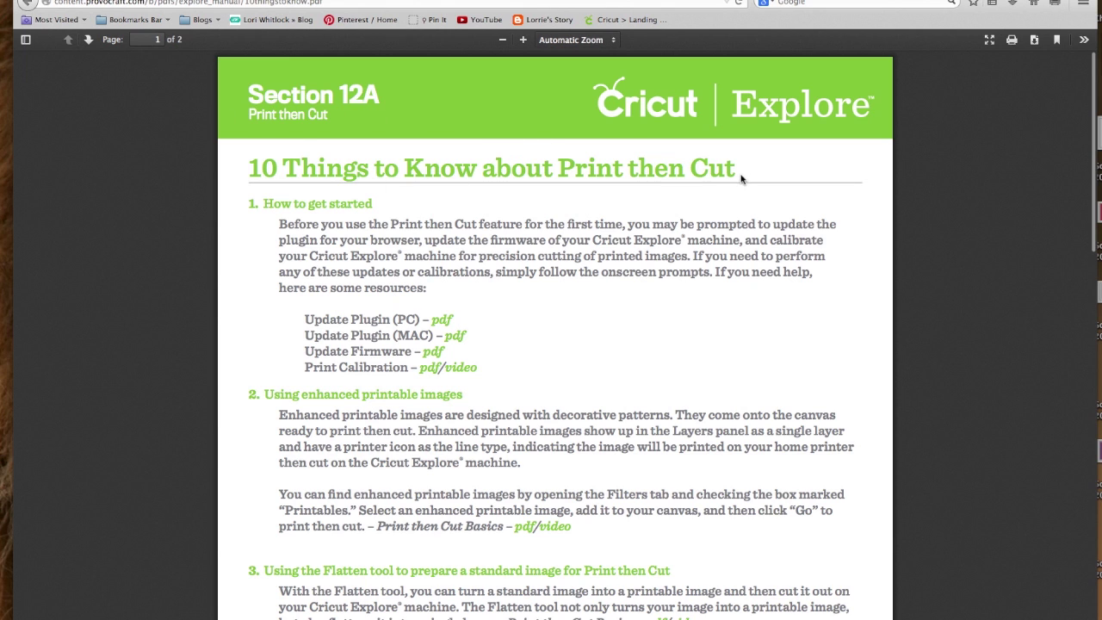
pyautogui.scroll(-2, 511, 389)
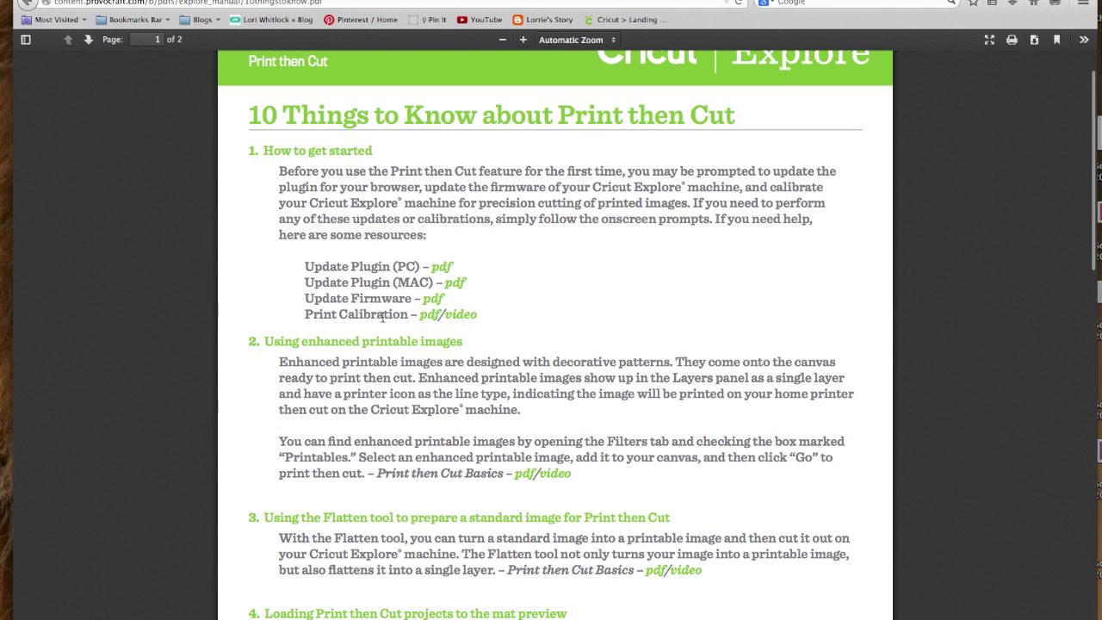
pyautogui.scroll(-3, 444, 280)
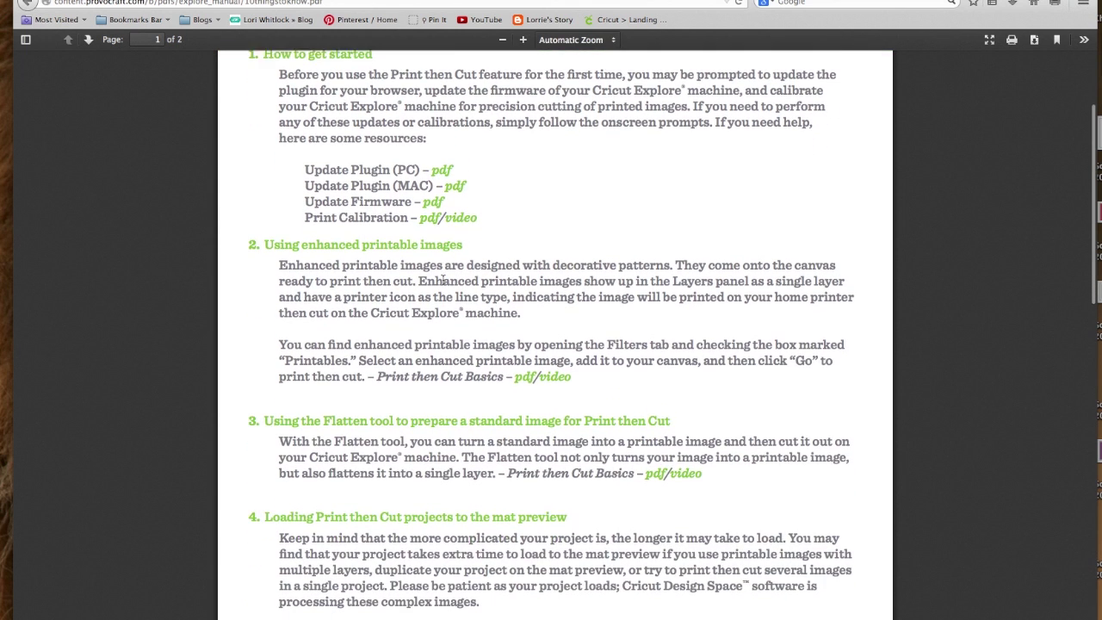
pyautogui.scroll(-2, 444, 280)
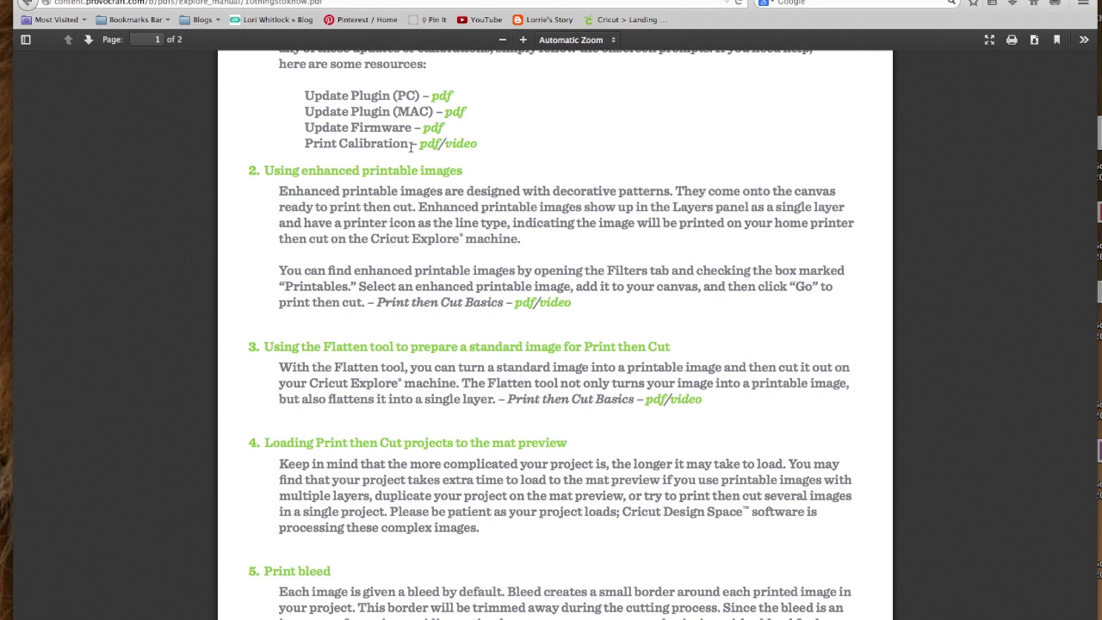
pyautogui.scroll(-2, 411, 146)
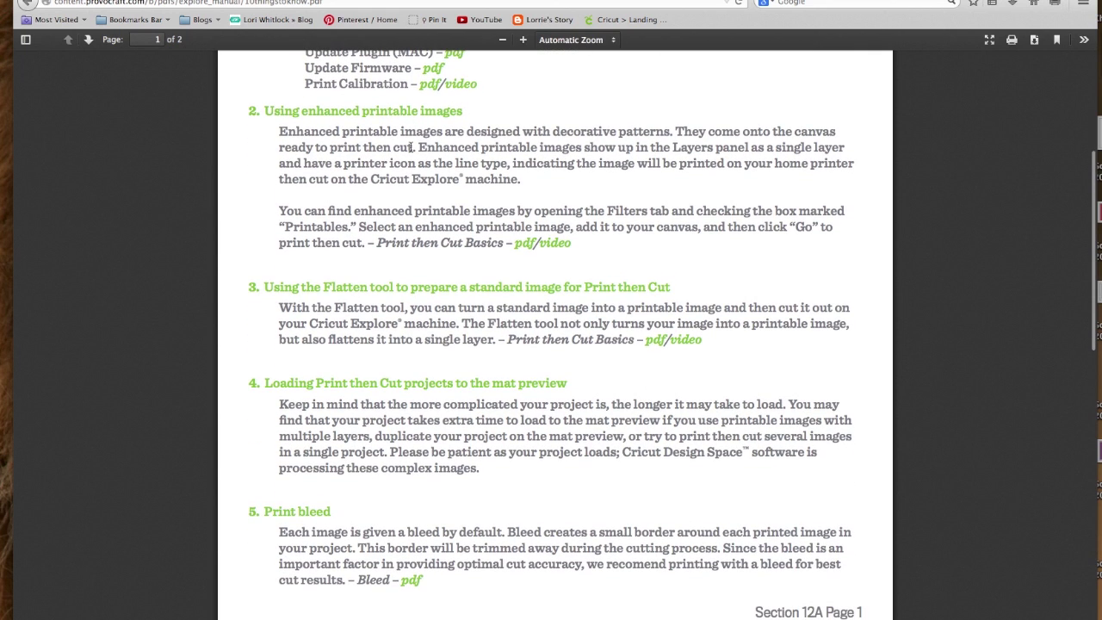
pyautogui.scroll(-10, 411, 146)
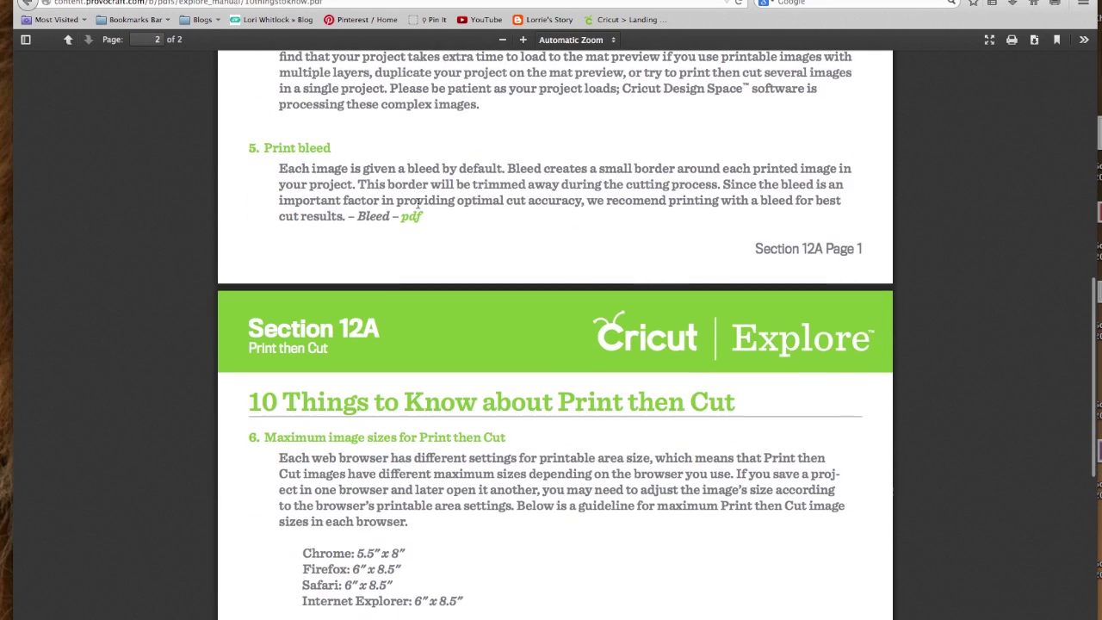
pyautogui.scroll(-10, 418, 202)
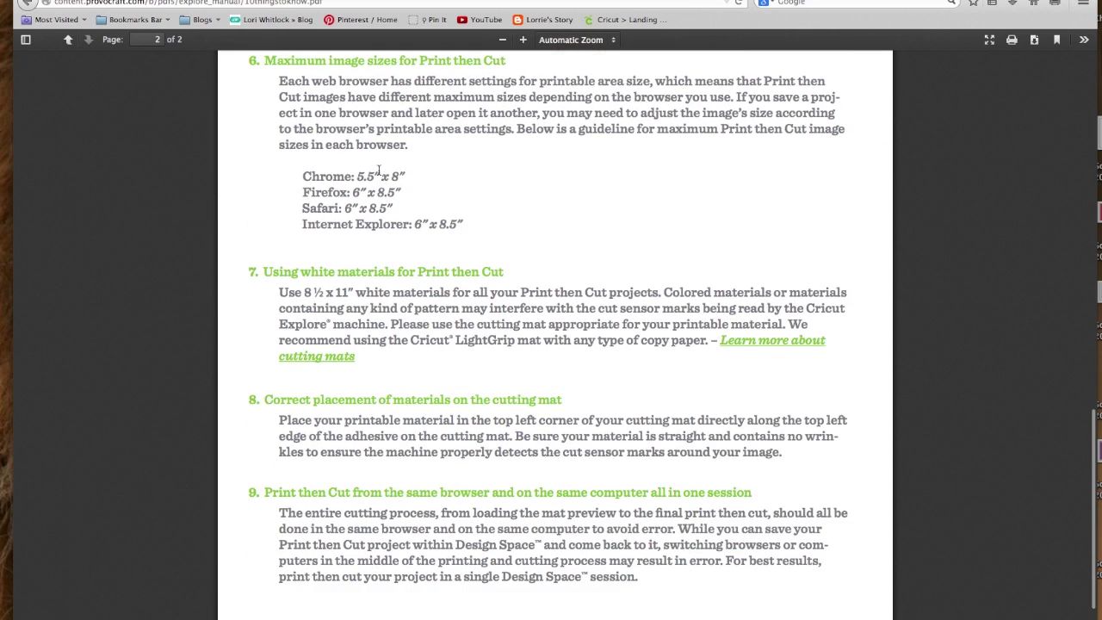
pyautogui.scroll(-4, 379, 169)
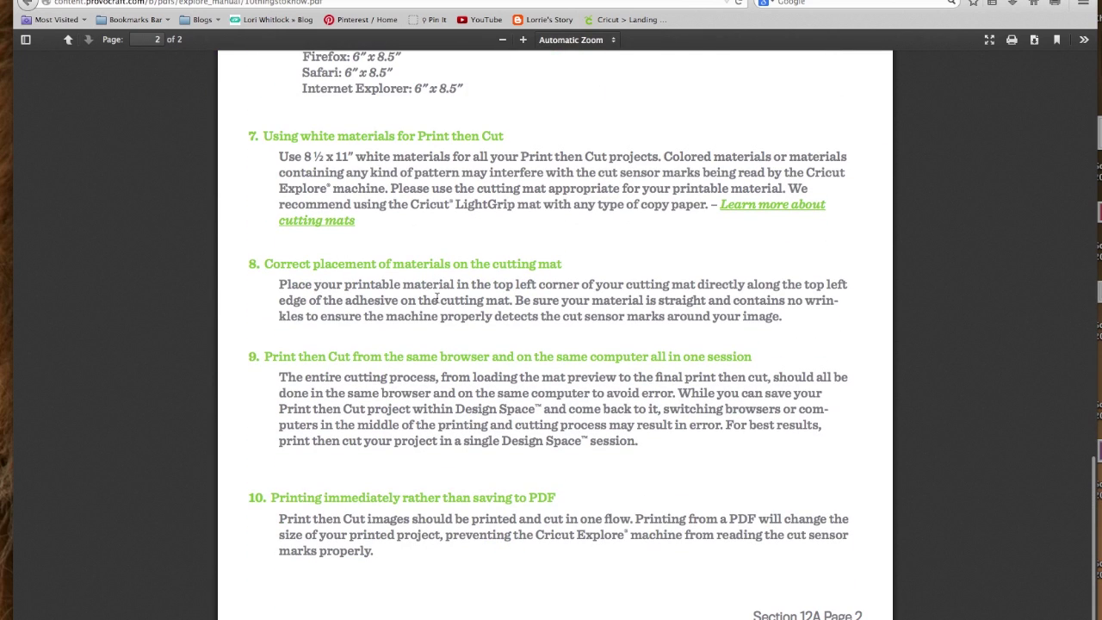
pyautogui.scroll(1, 436, 298)
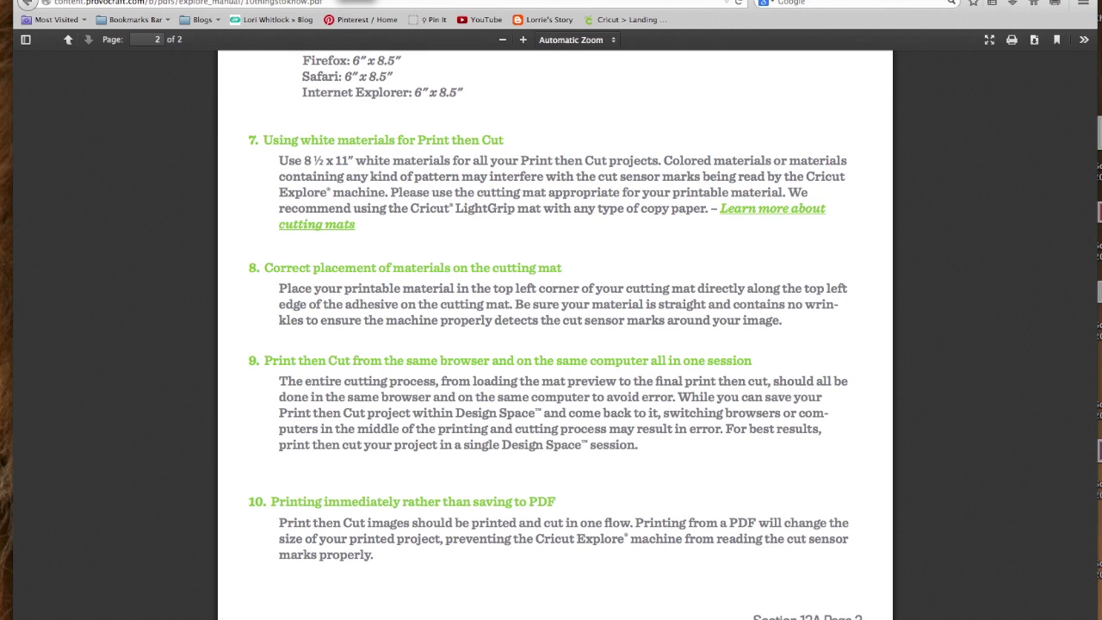
pyautogui.hotkey('ctrl', 'Tab')
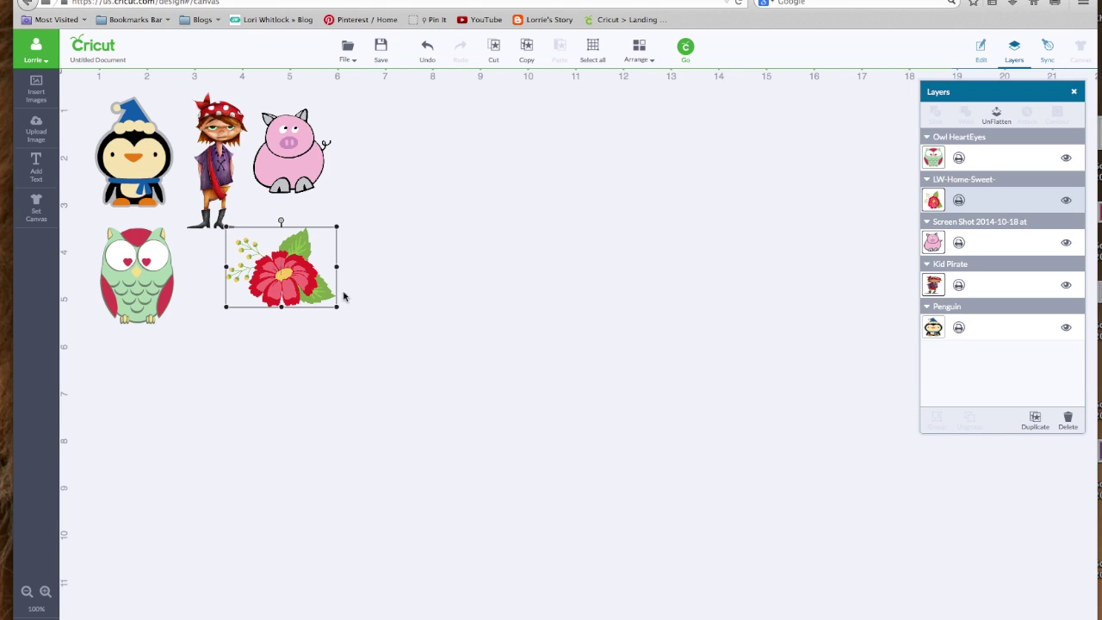
# Delete the pig and owl images and nudge the penguin slightly right.
pyautogui.click(393, 296)
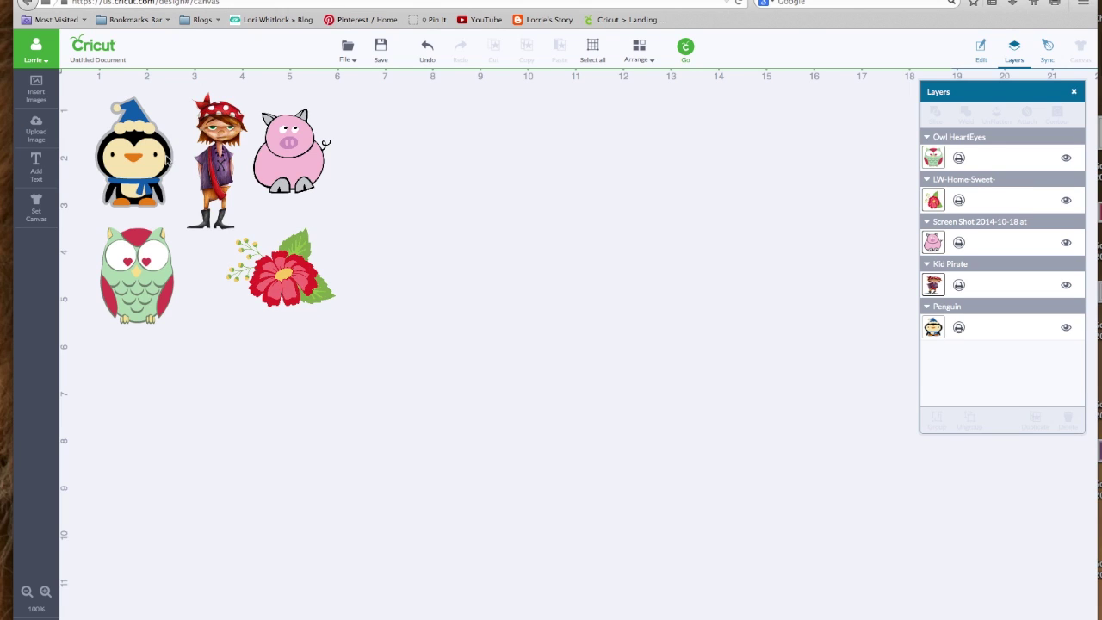
pyautogui.click(291, 167)
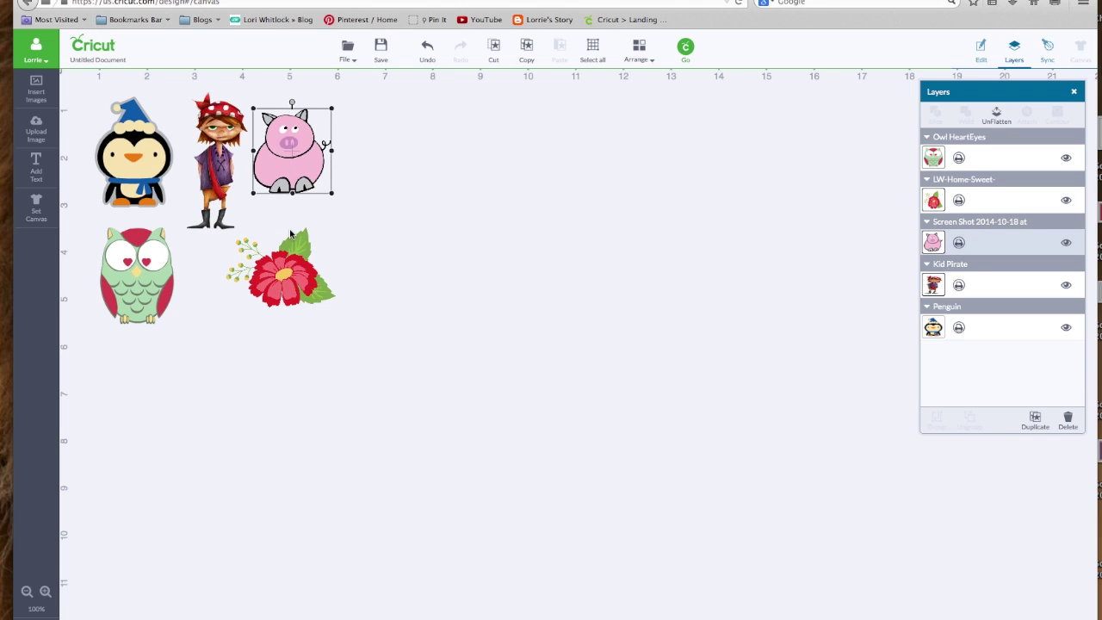
pyautogui.press('Delete')
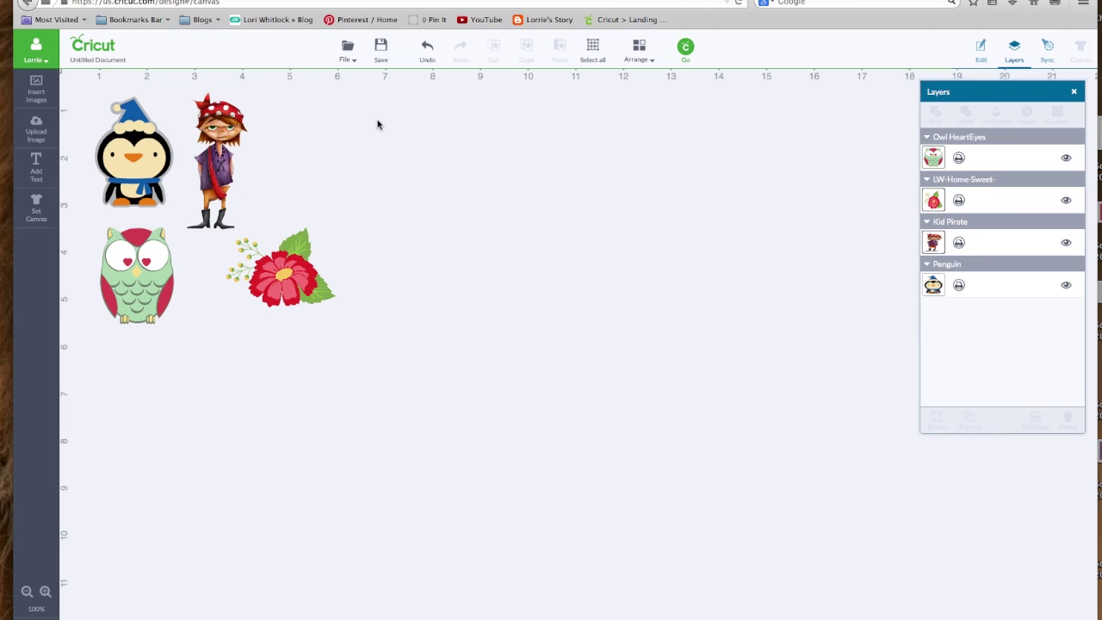
pyautogui.click(168, 267)
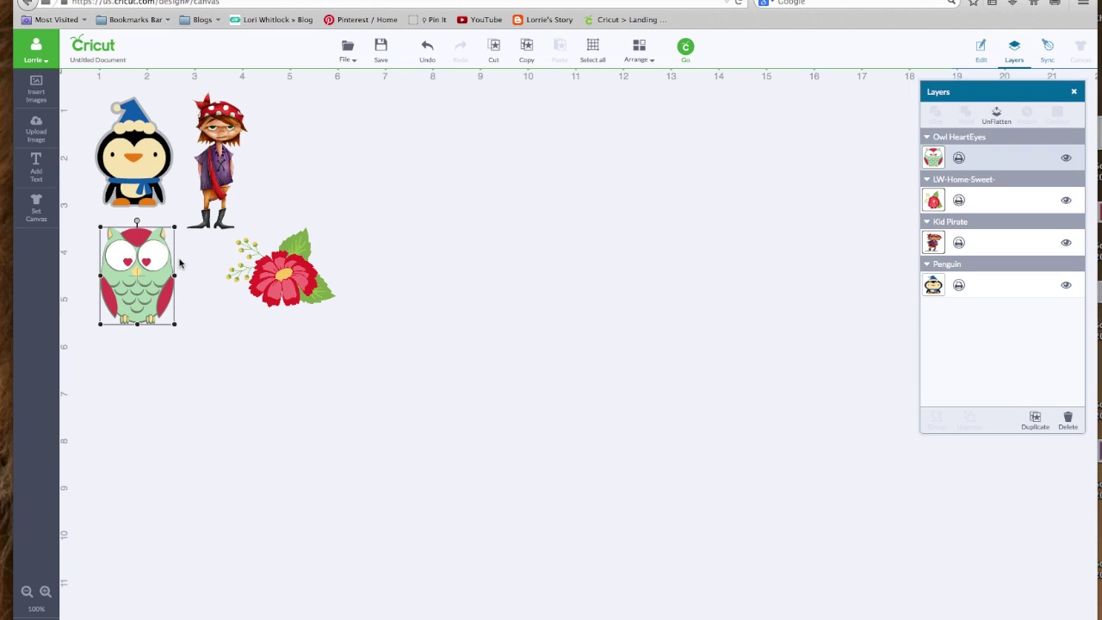
pyautogui.press('Delete')
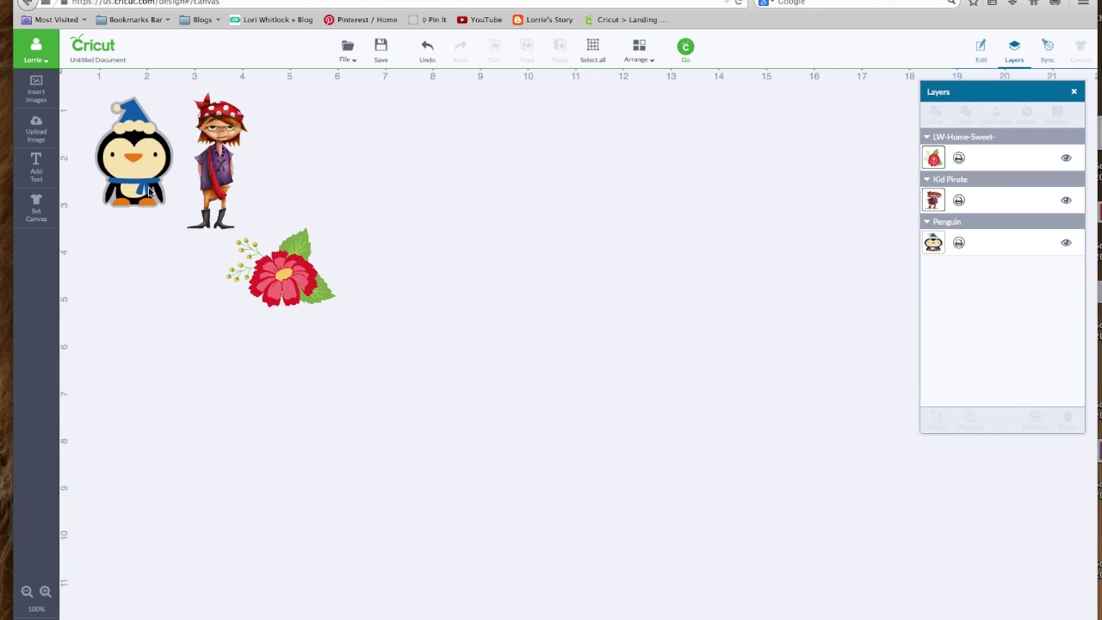
pyautogui.click(148, 193)
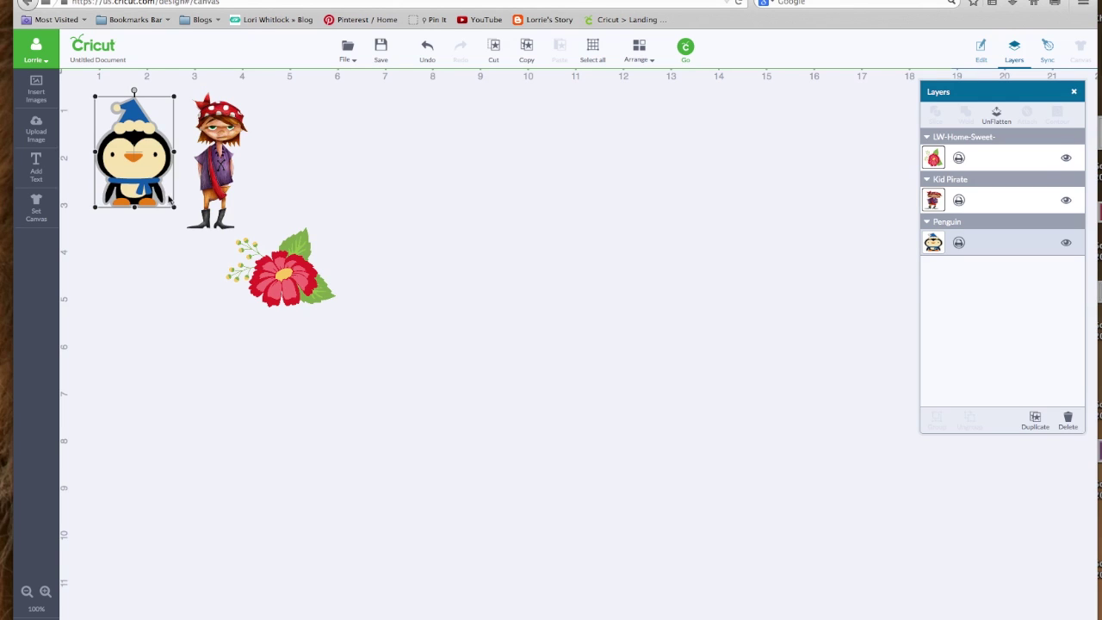
pyautogui.moveTo(172, 209); pyautogui.dragTo(182, 211)
# Delete the flower and enlarge the penguin and kid pirate together, side by side.
pyautogui.click(224, 181)
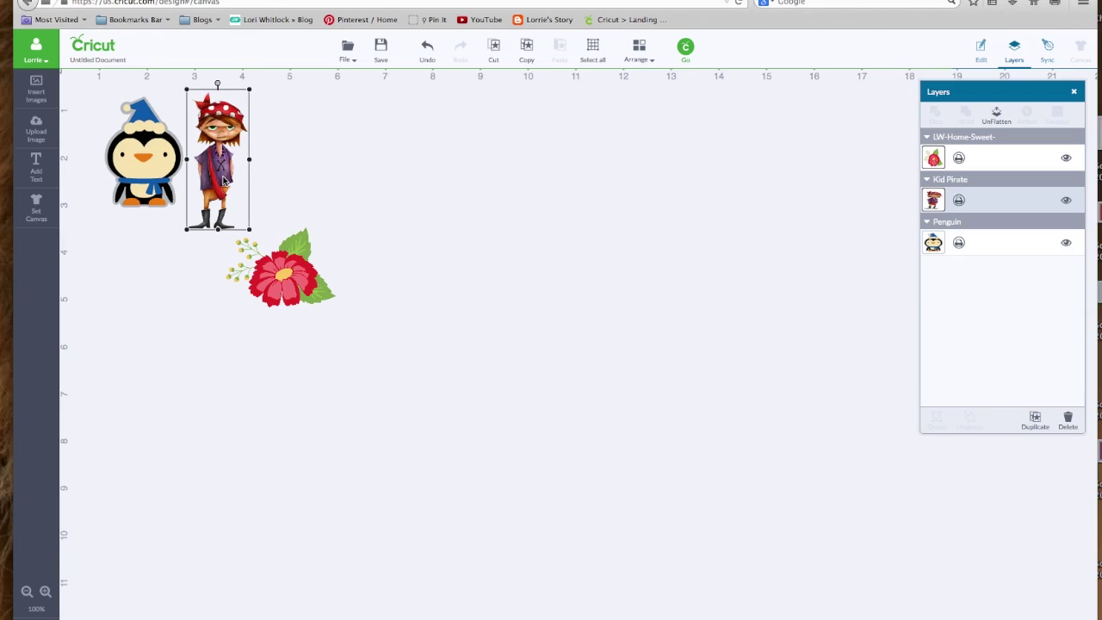
pyautogui.click(286, 289)
pyautogui.press('Delete')
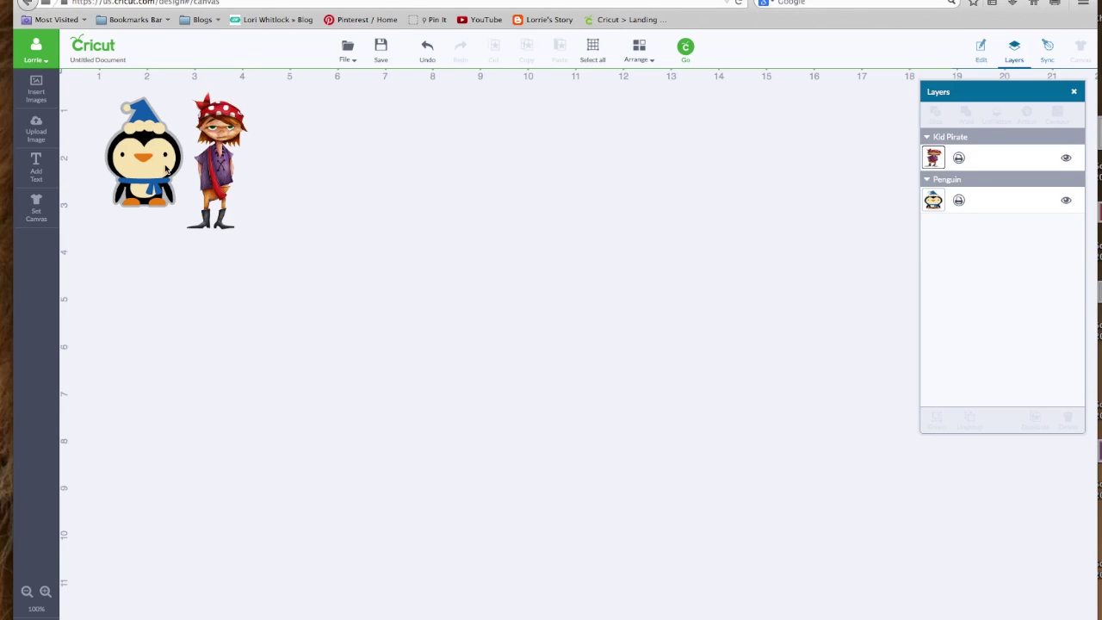
pyautogui.moveTo(91, 82); pyautogui.dragTo(307, 332)
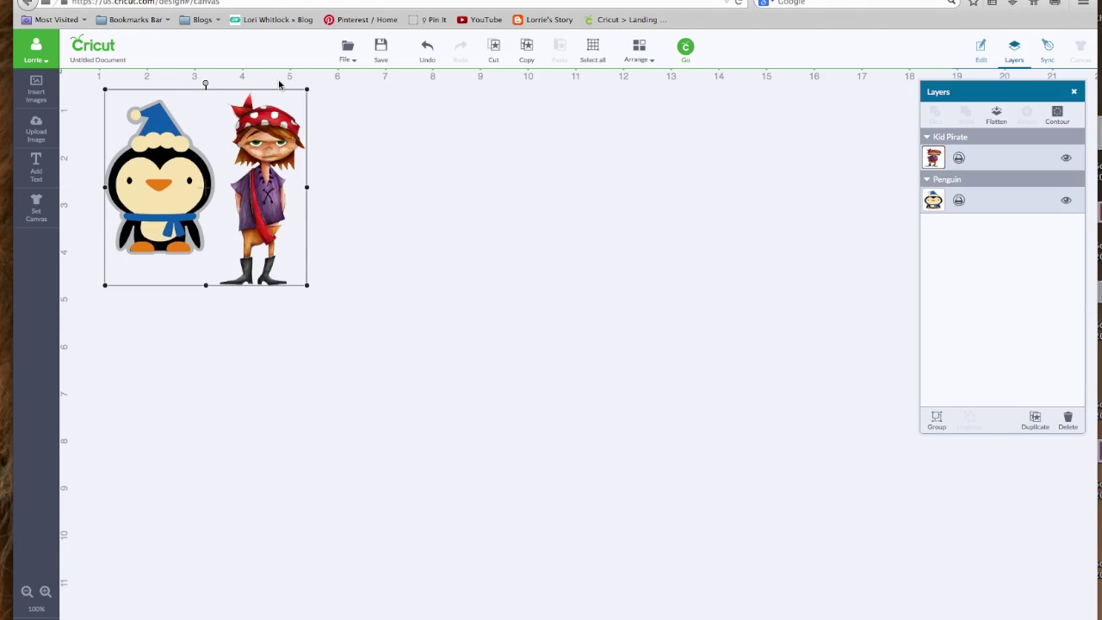
pyautogui.click(333, 196)
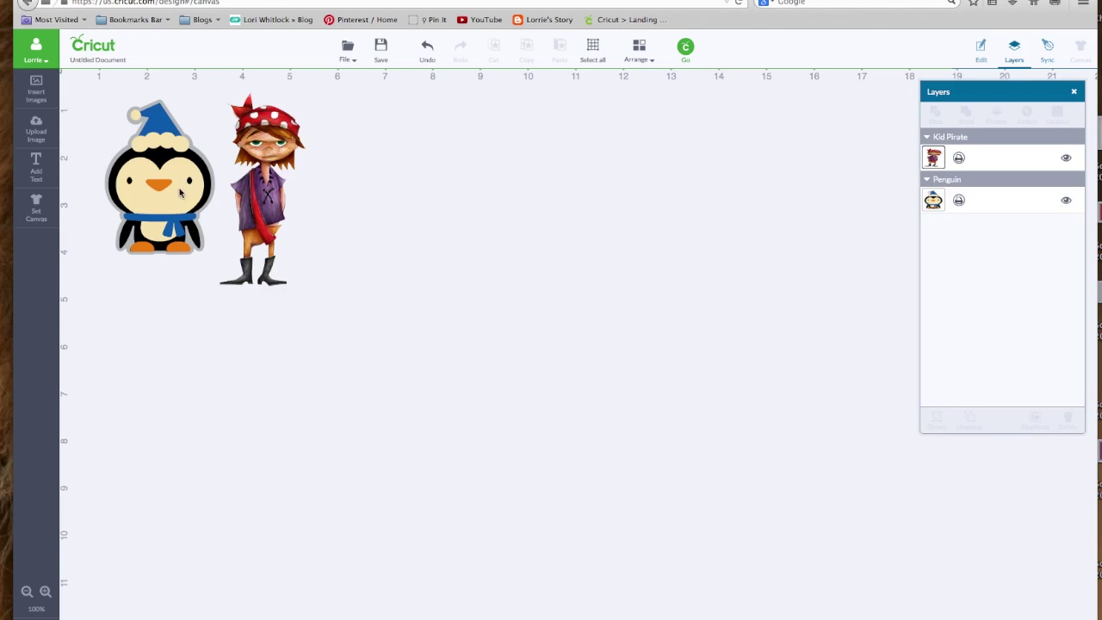
pyautogui.click(182, 191)
pyautogui.click(259, 195)
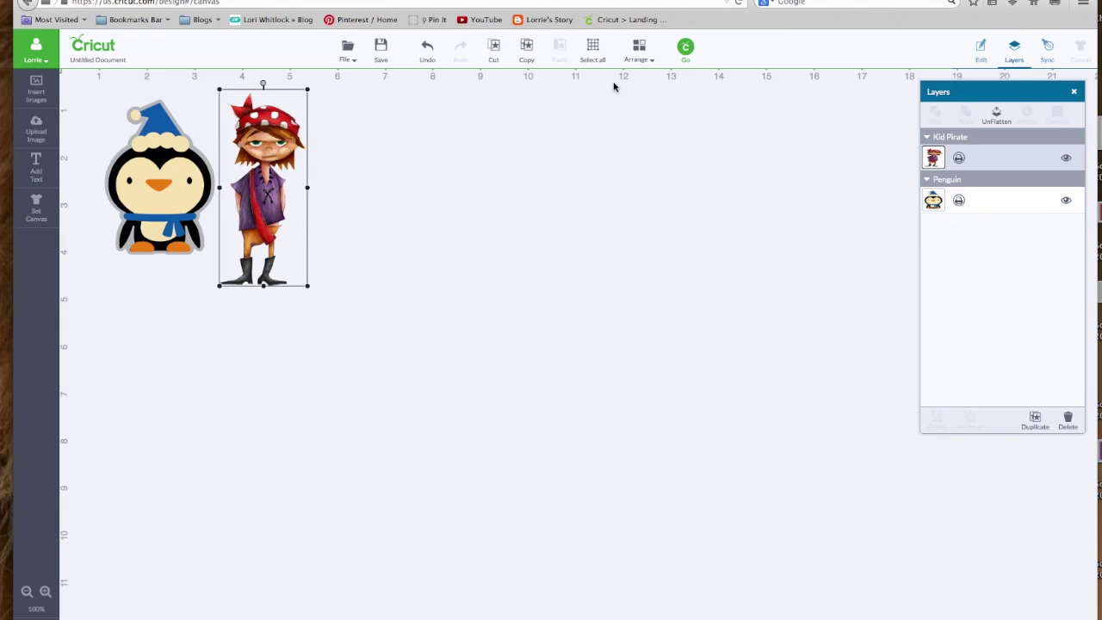
pyautogui.click(685, 49)
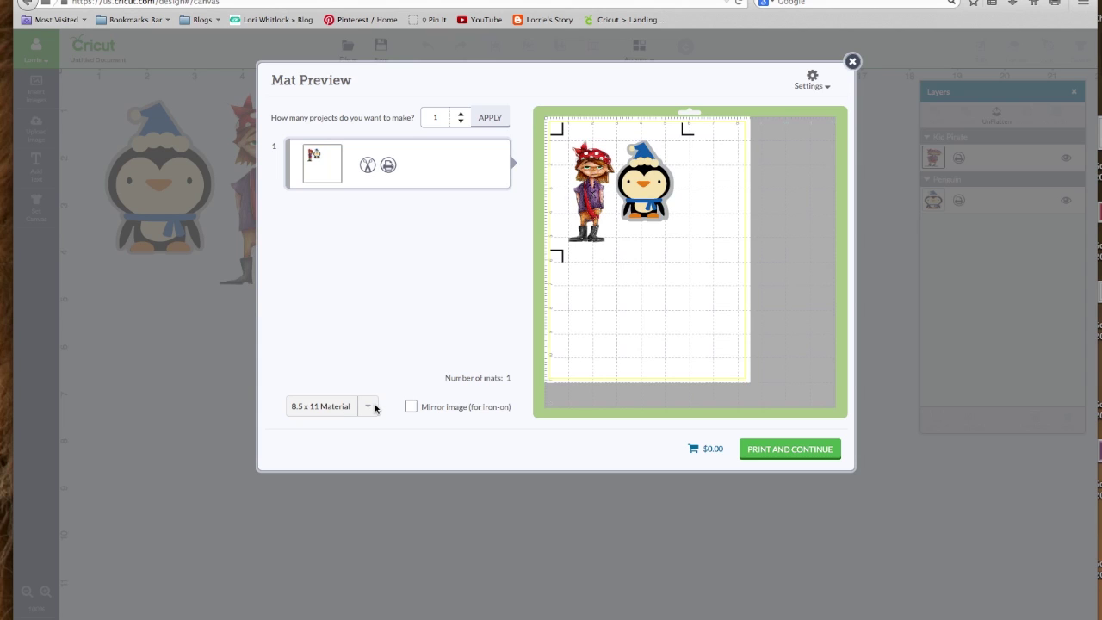
# Tick Mirror image, then untick it so the mat stays unmirrored.
pyautogui.click(410, 406)
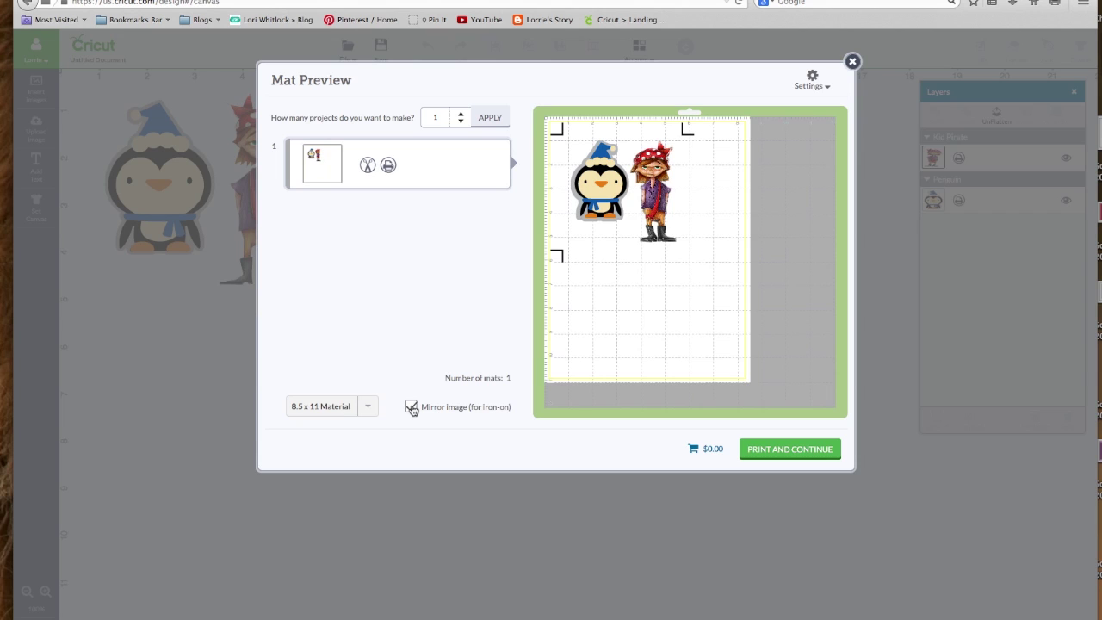
pyautogui.click(411, 406)
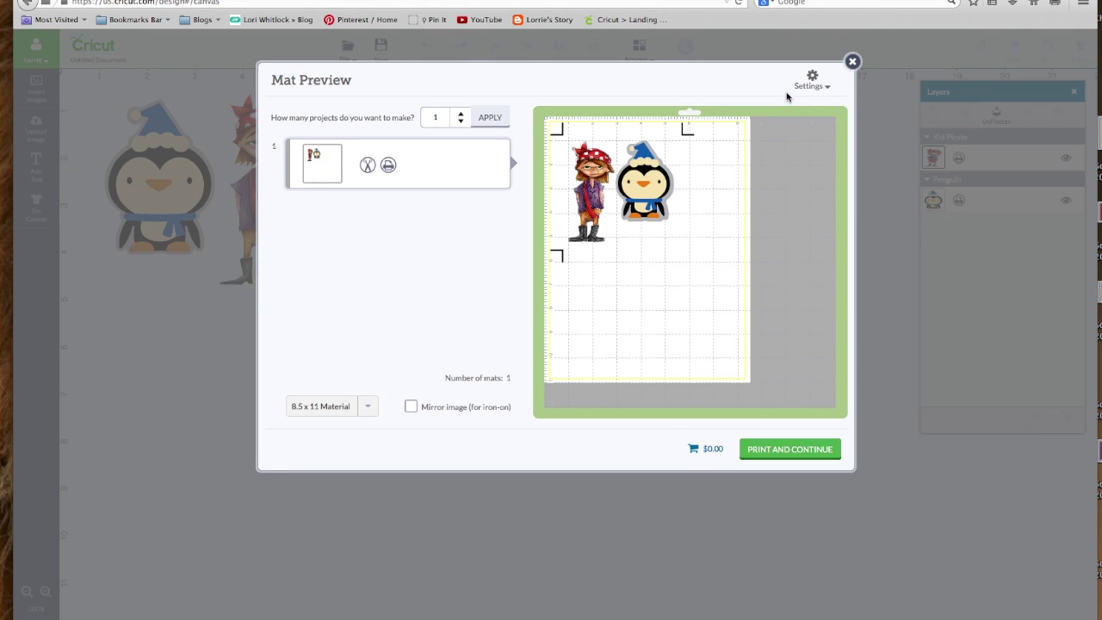
# Untick Bleed in the mat settings, dismissing the keep-bleed-on warning.
pyautogui.click(827, 88)
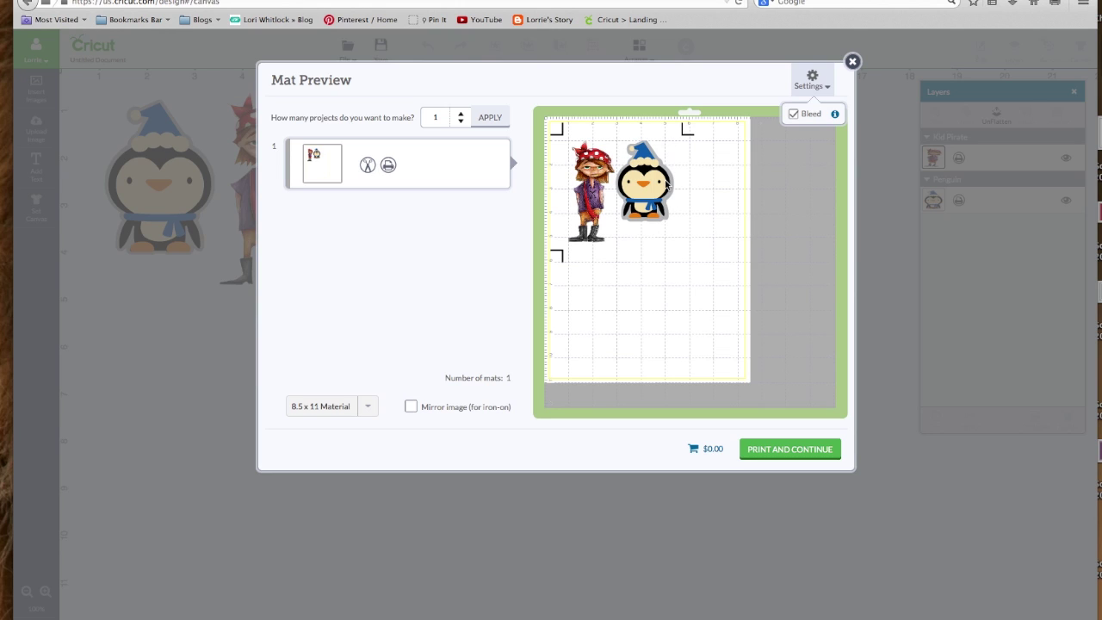
pyautogui.click(792, 115)
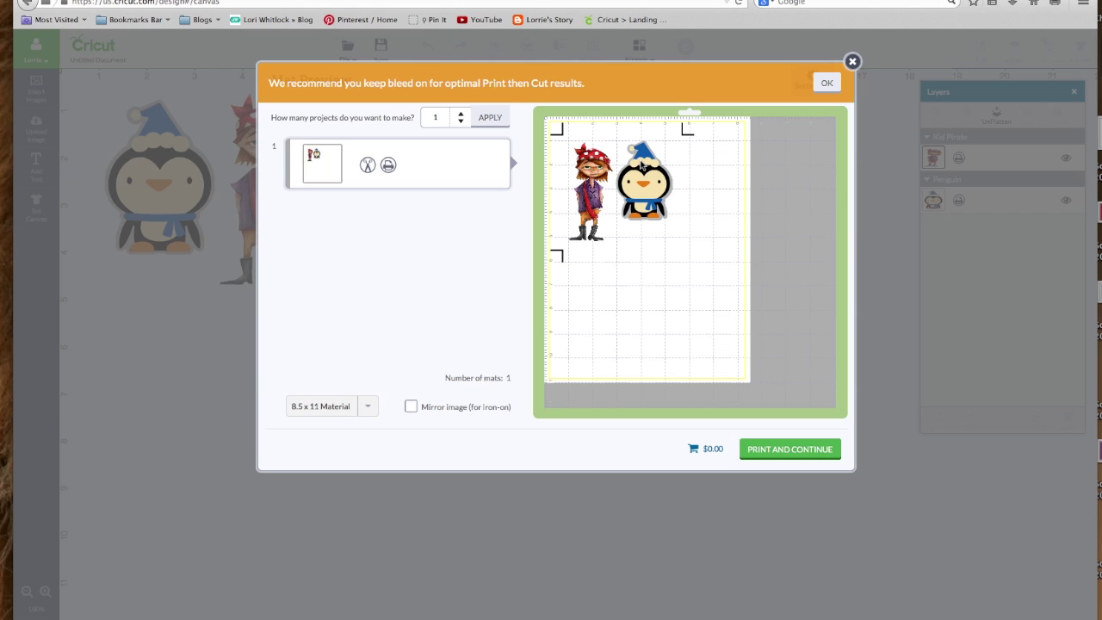
pyautogui.click(818, 95)
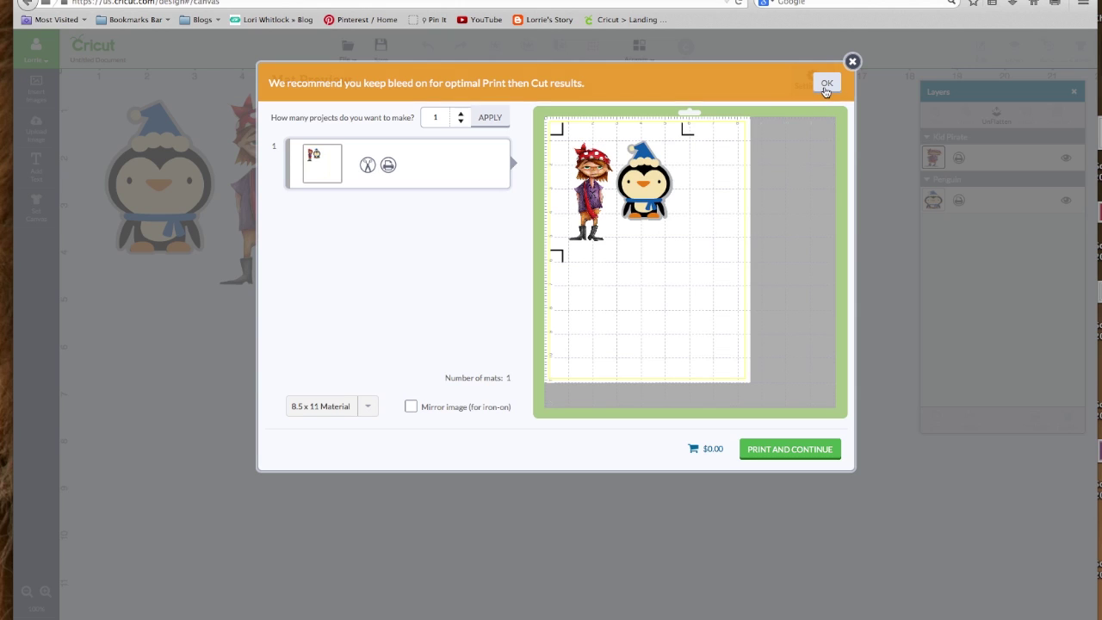
pyautogui.click(818, 91)
pyautogui.click(792, 115)
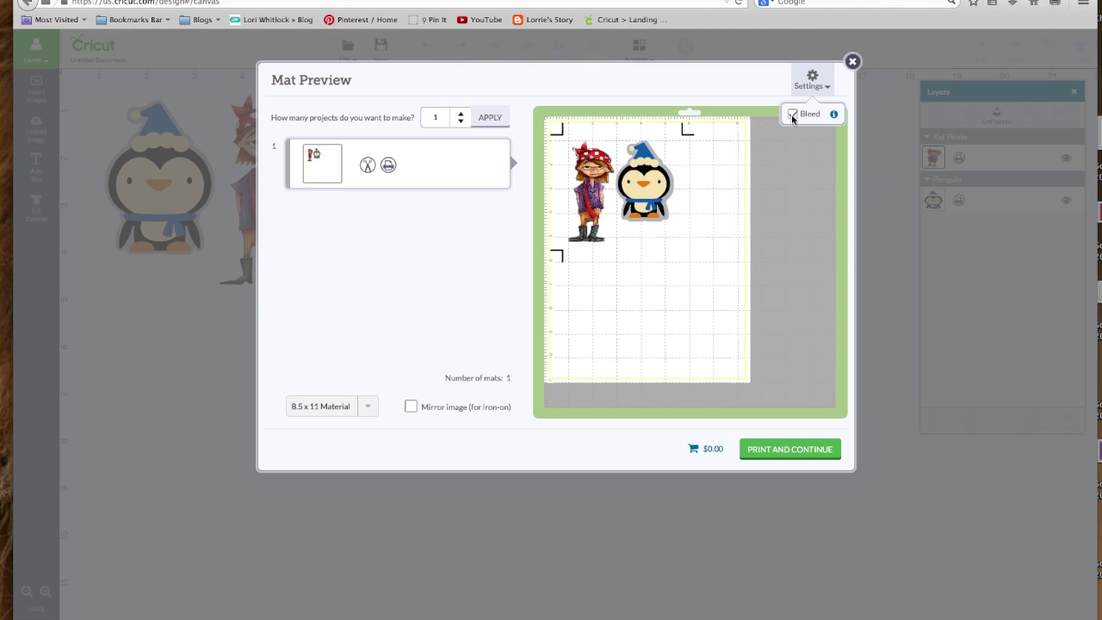
pyautogui.click(792, 115)
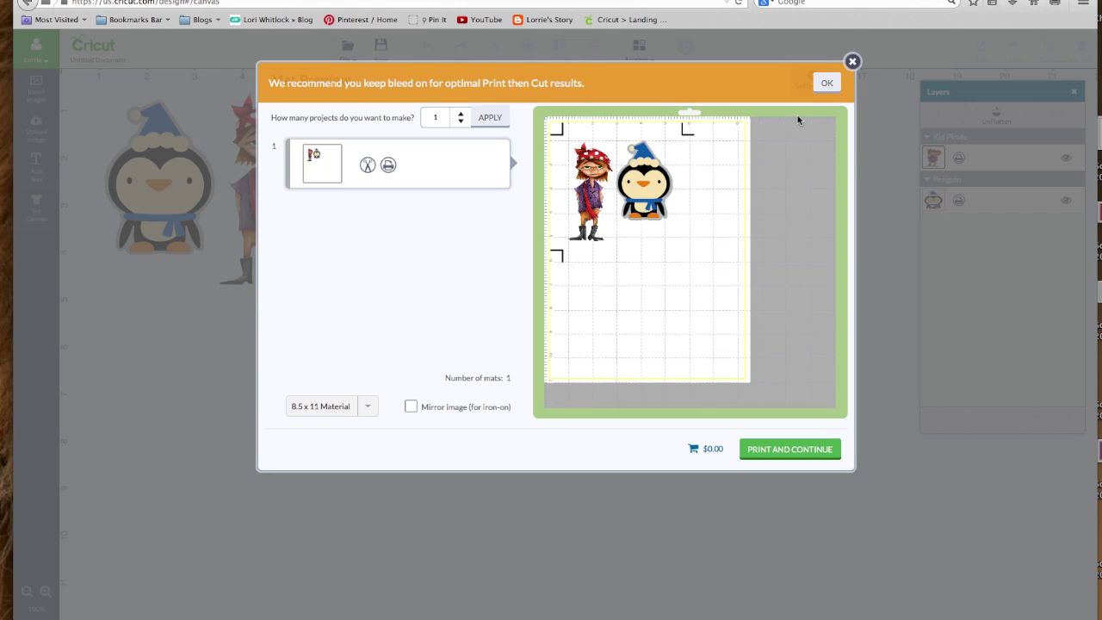
pyautogui.click(824, 83)
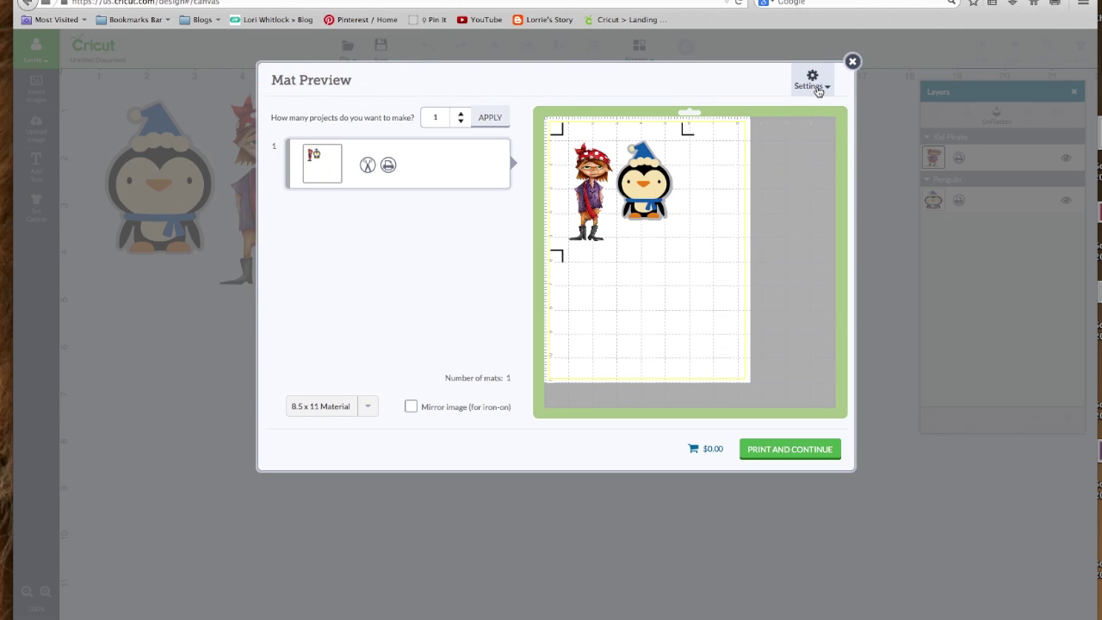
pyautogui.click(819, 91)
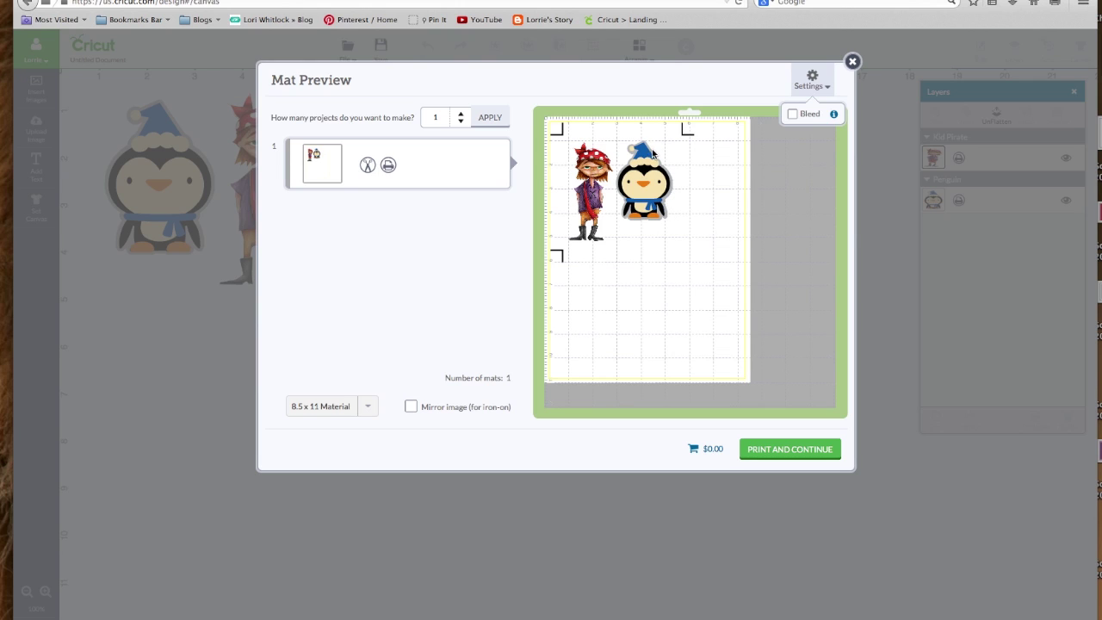
# Tick Bleed in the Mat Preview settings to restore bleed borders.
pyautogui.click(792, 116)
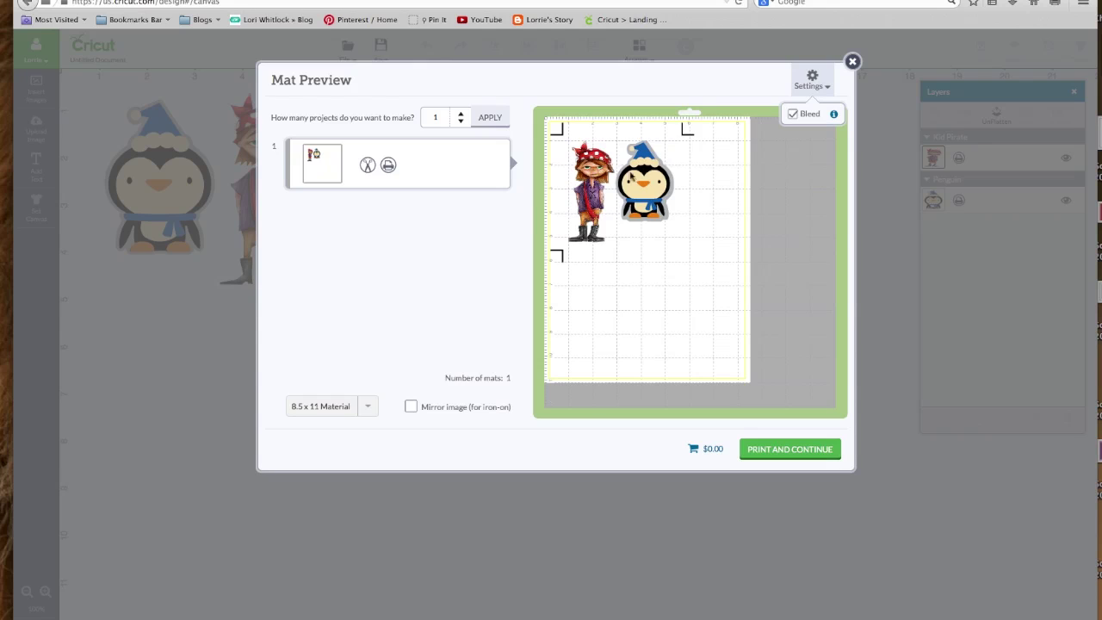
# Send the mat to print formatted for the Officejet Pro 8600 on Brochure Matte Paper.
pyautogui.click(787, 450)
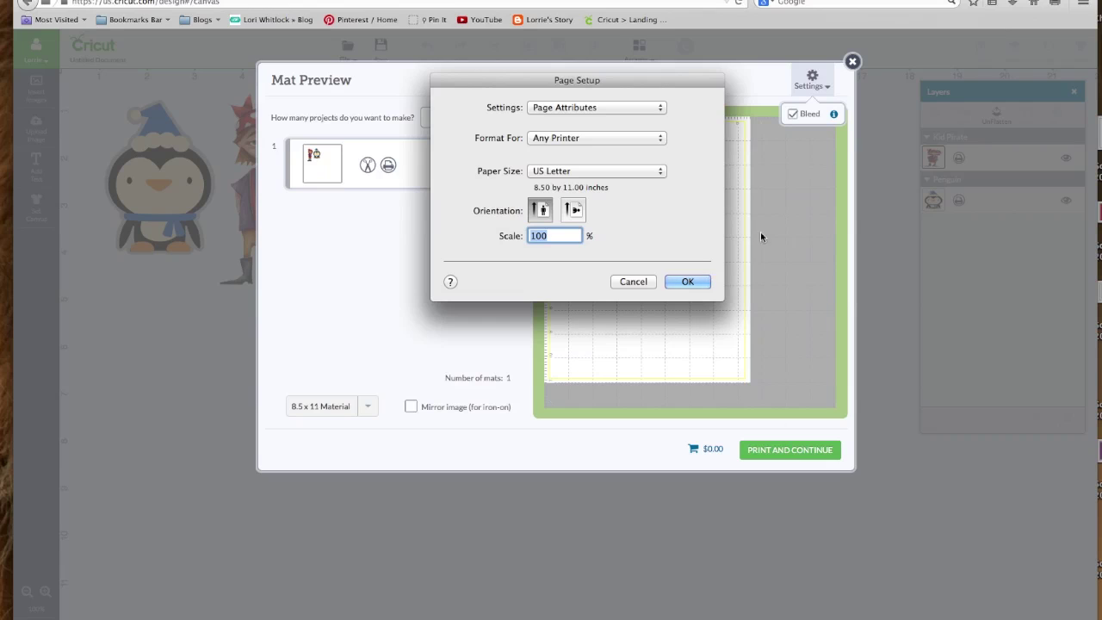
pyautogui.click(658, 143)
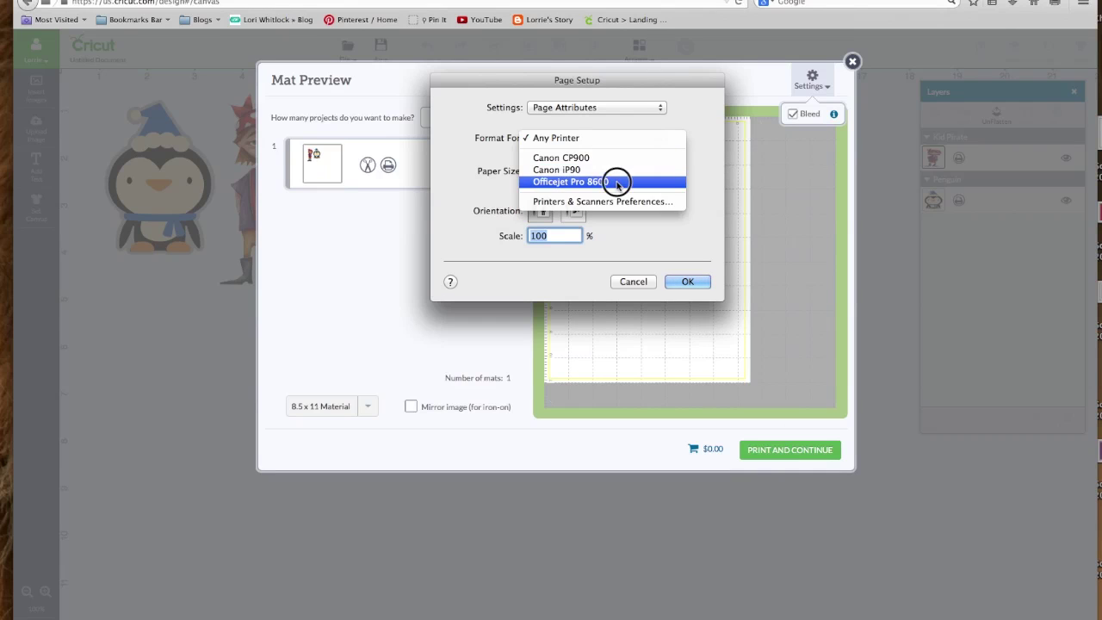
pyautogui.click(614, 182)
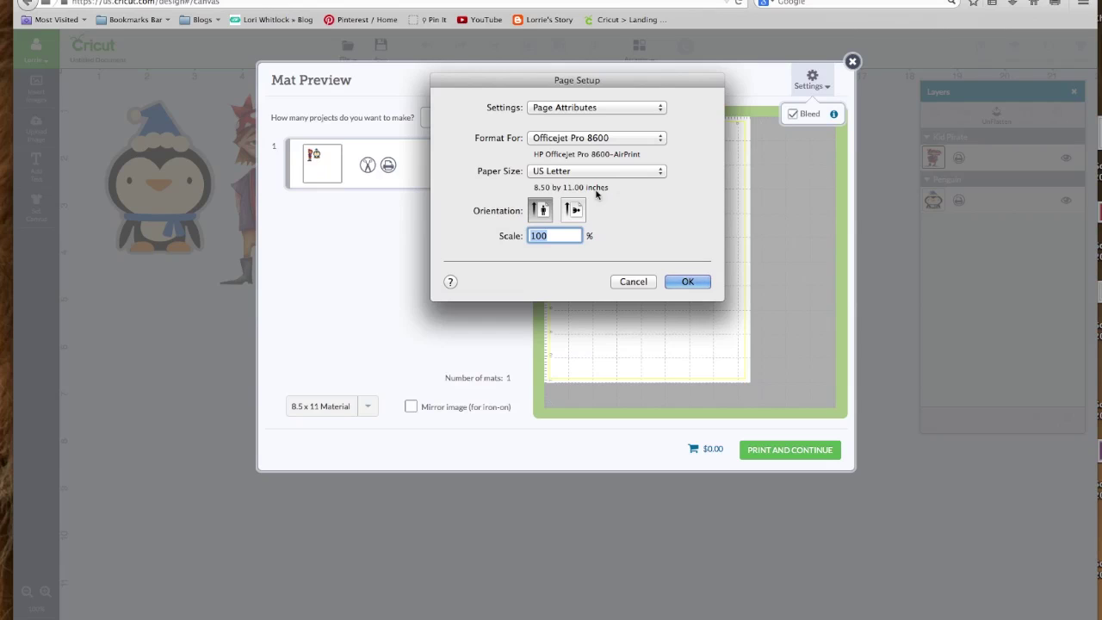
pyautogui.click(688, 282)
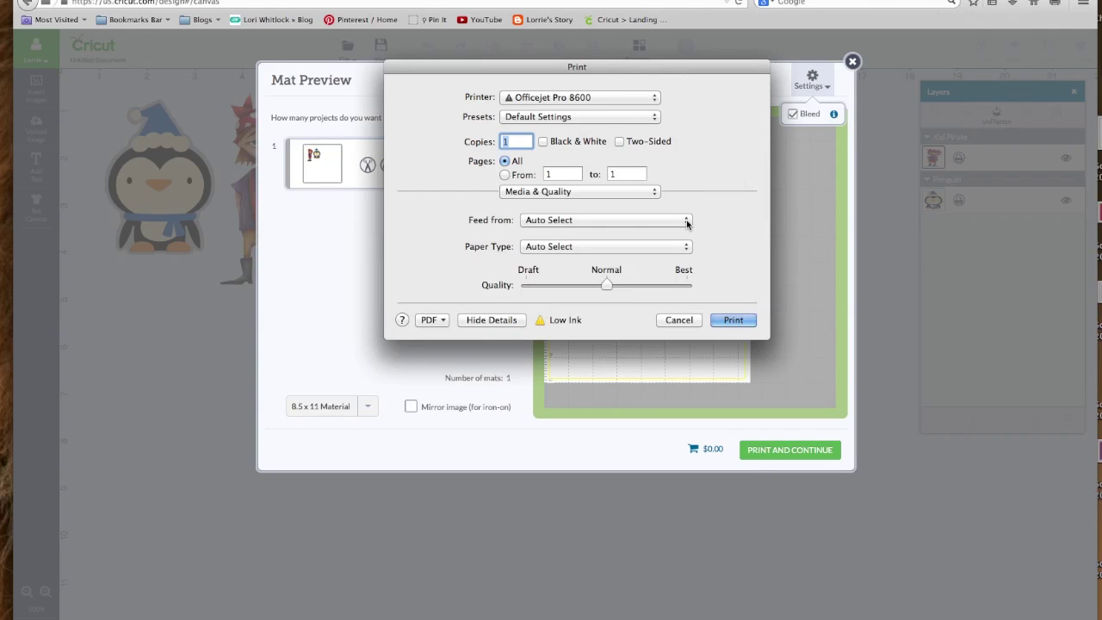
pyautogui.click(688, 249)
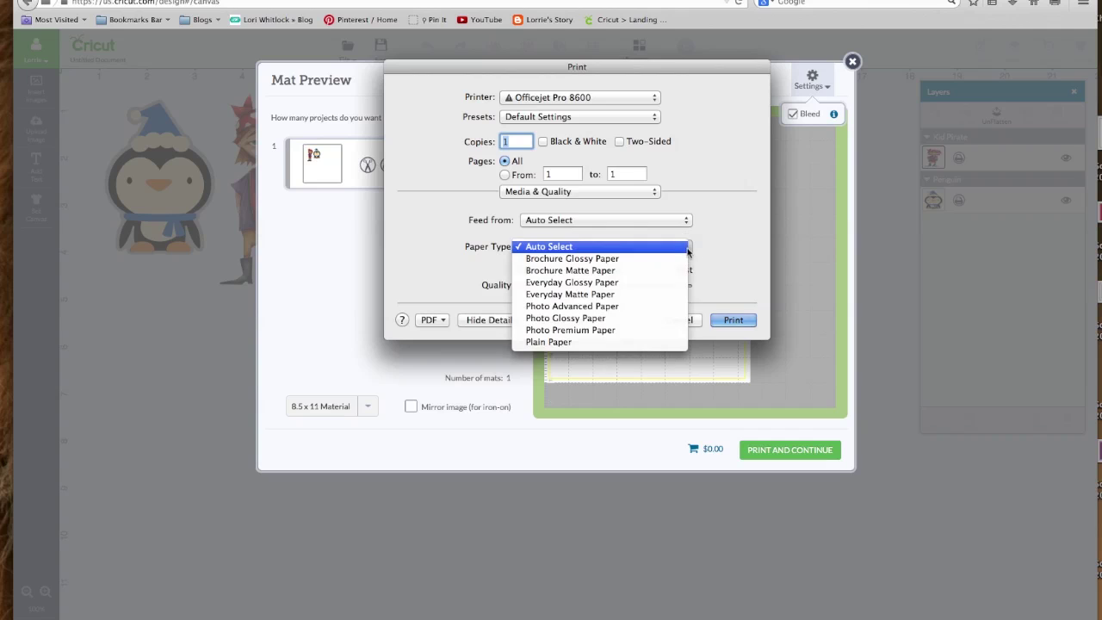
pyautogui.click(655, 272)
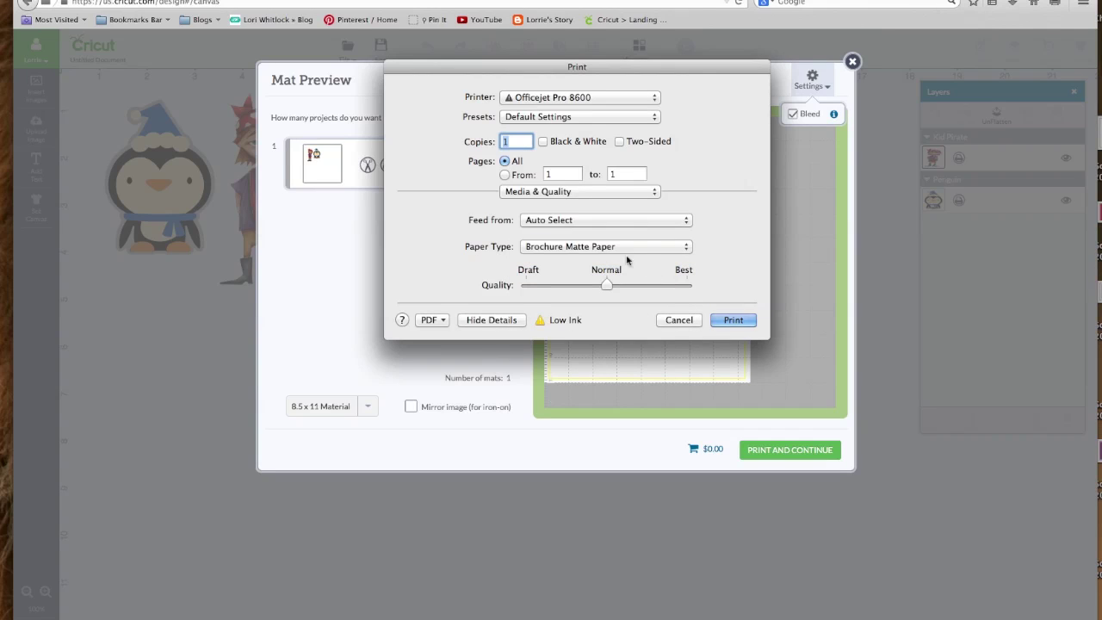